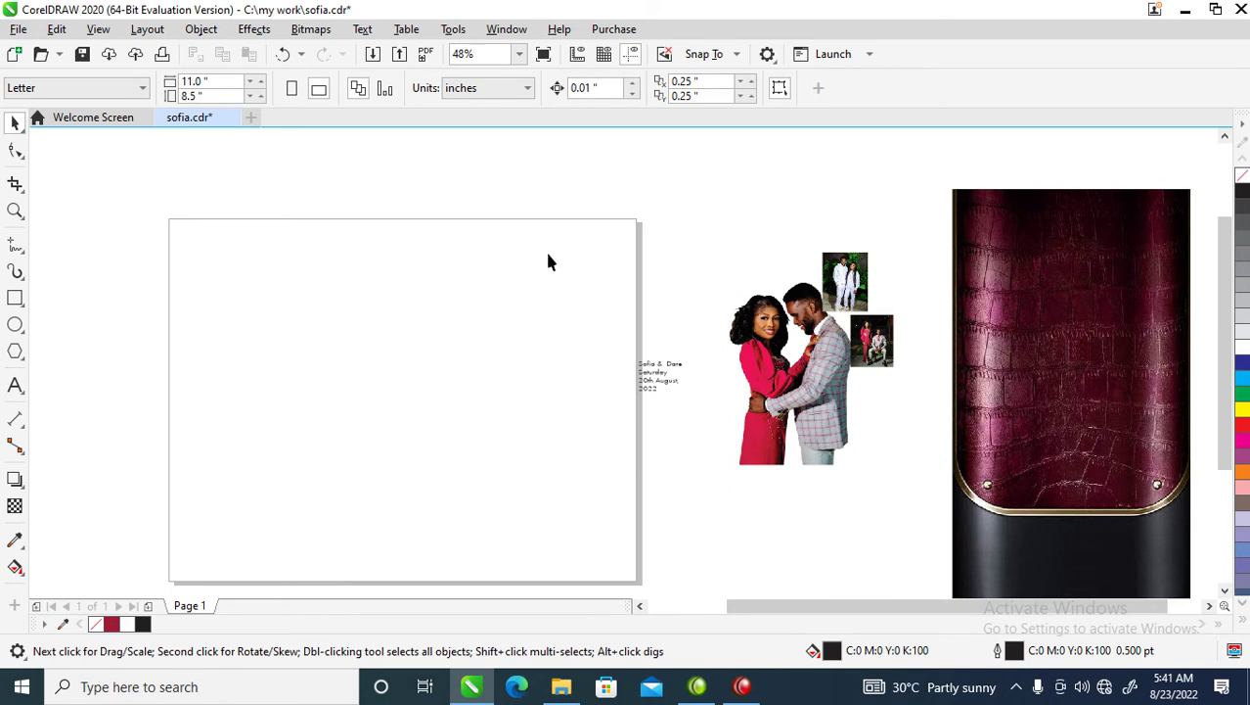
# Shift the couple photo right and the leather bitmap left, then bring up the page-size list
pyautogui.moveTo(807, 400); pyautogui.dragTo(855, 360)
pyautogui.moveTo(1053, 430); pyautogui.dragTo(1038, 362)
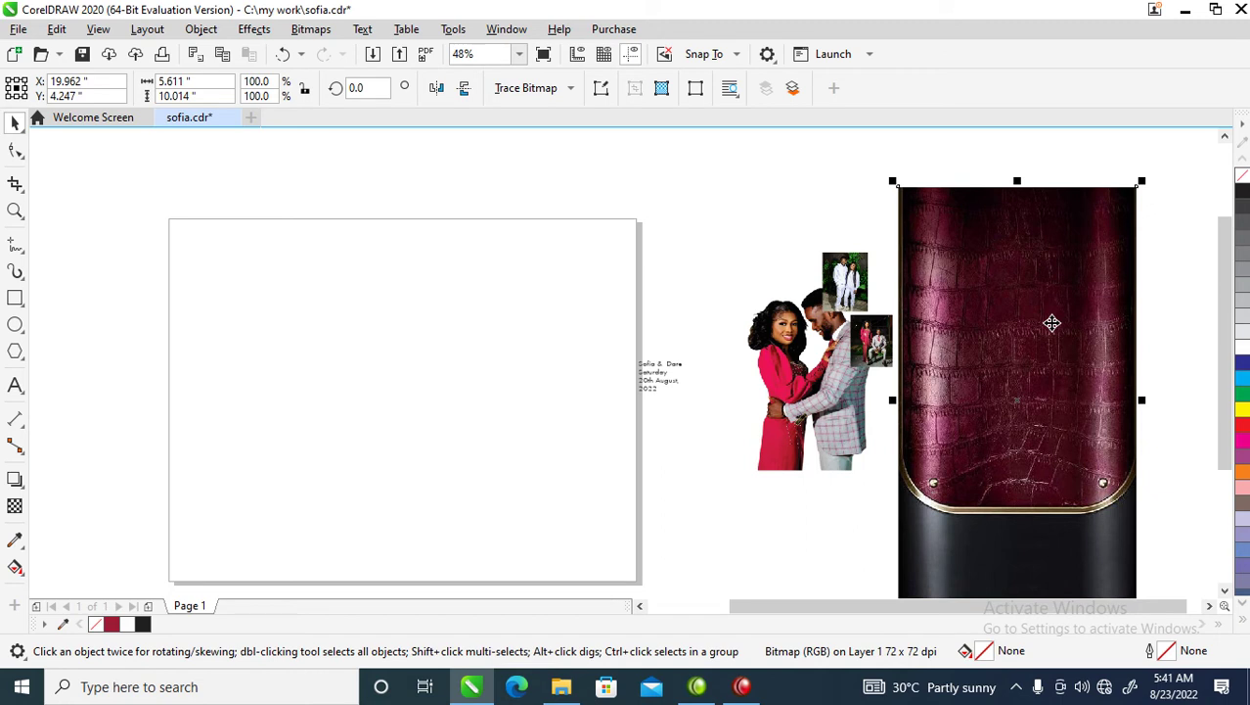
pyautogui.click(105, 229)
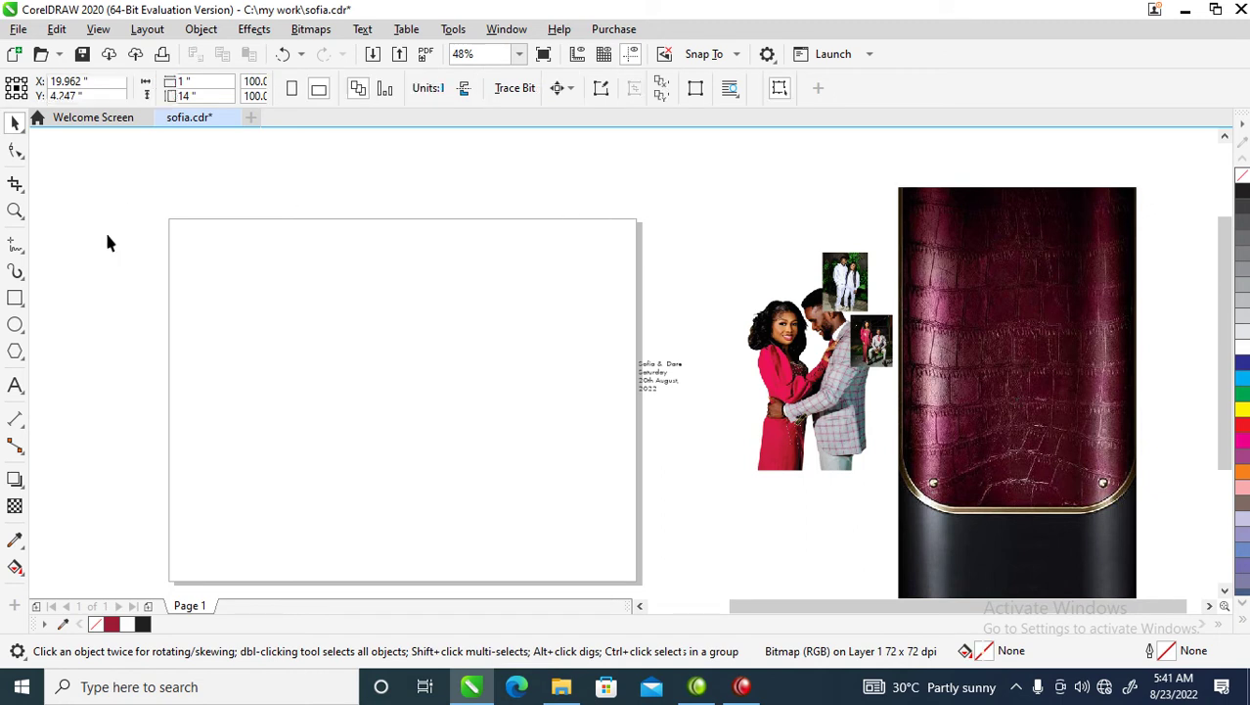
pyautogui.click(144, 89)
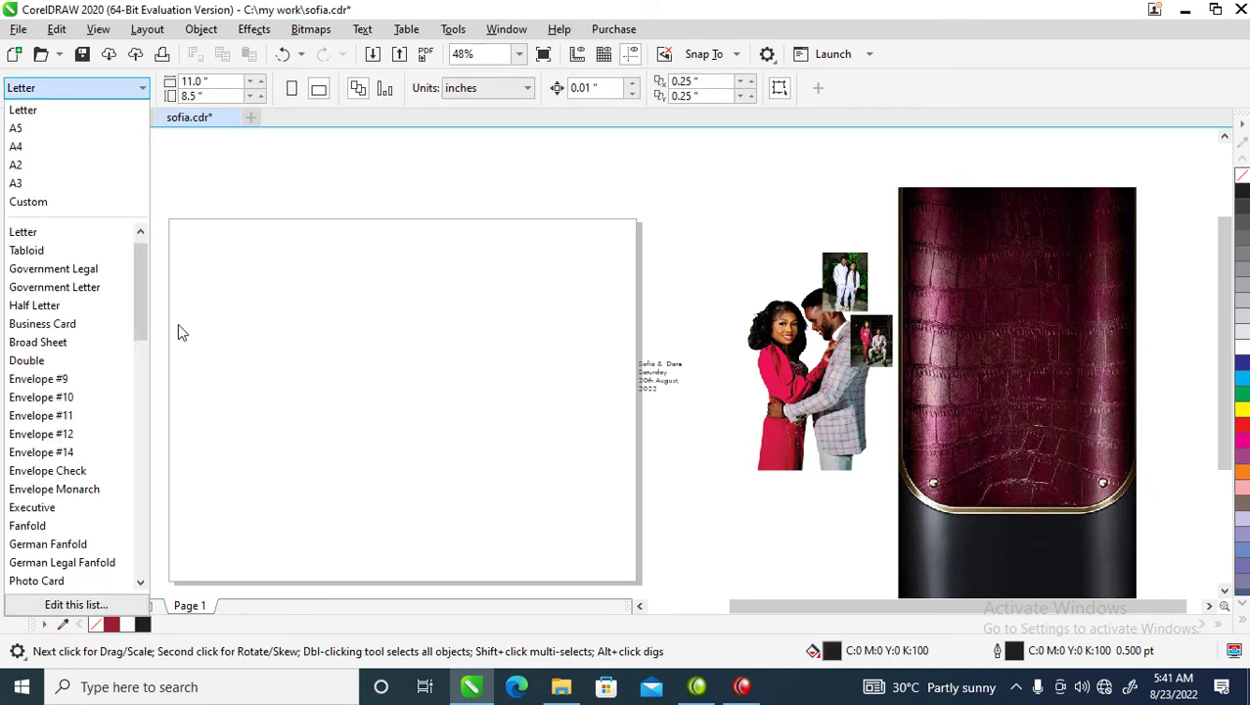
# Set the page to A5 and shrink a white page-sized rectangle to 44.7% in its lower-right corner
pyautogui.click(16, 128)
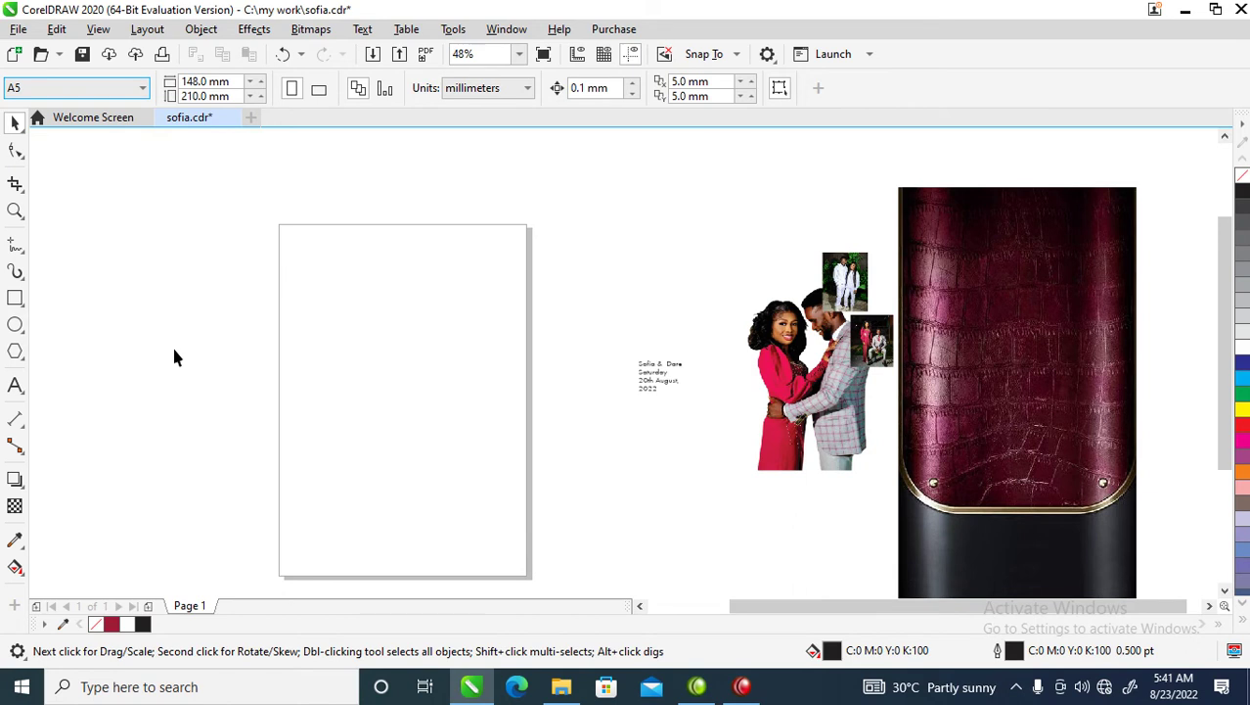
pyautogui.doubleClick(15, 298)
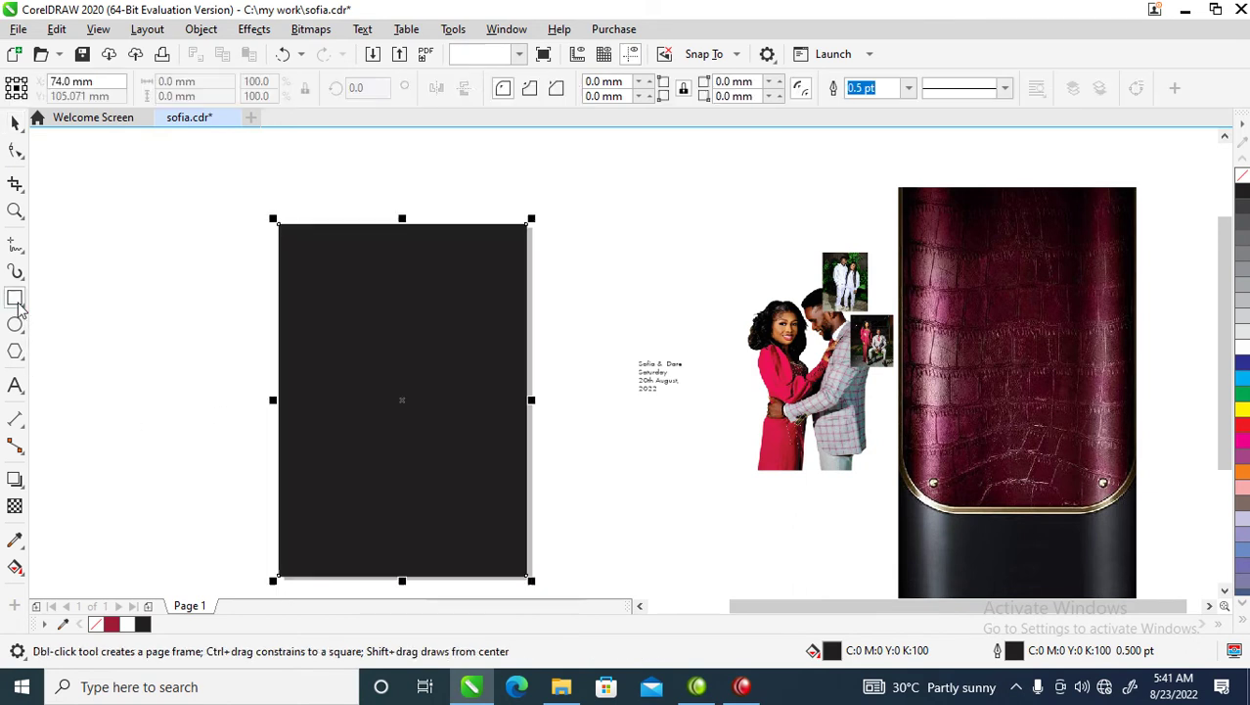
pyautogui.click(1242, 347)
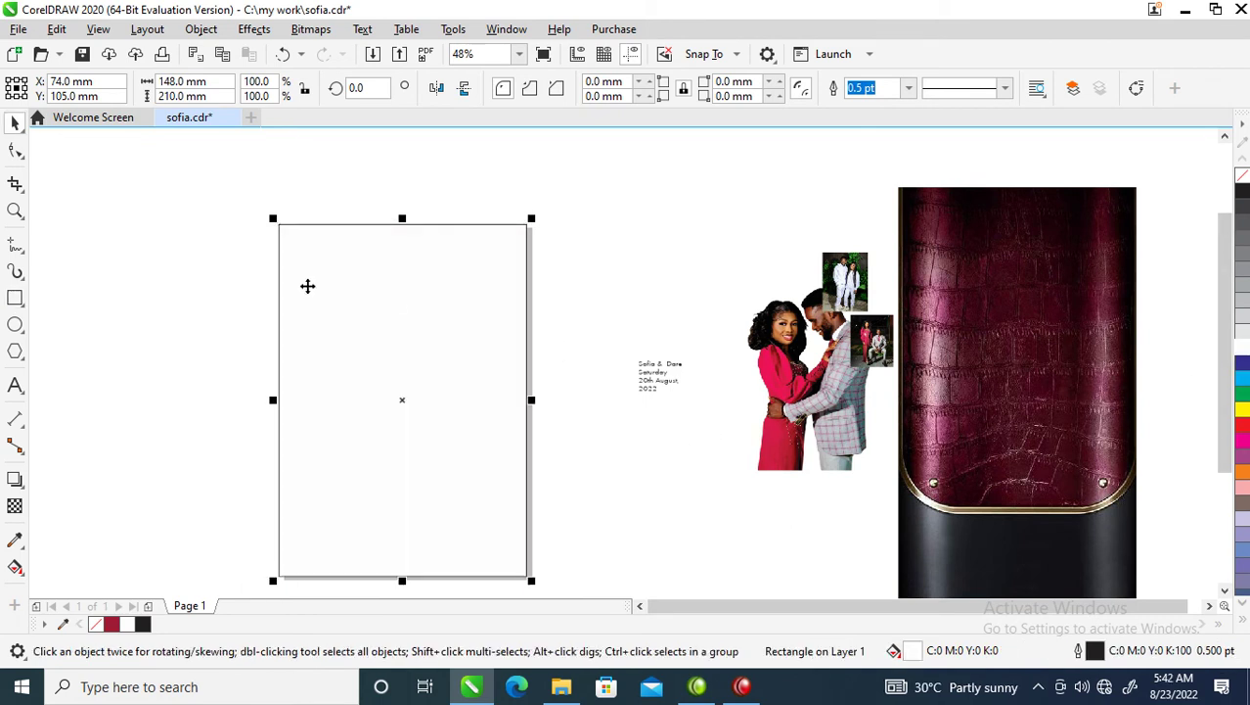
pyautogui.moveTo(273, 215); pyautogui.dragTo(358, 412)
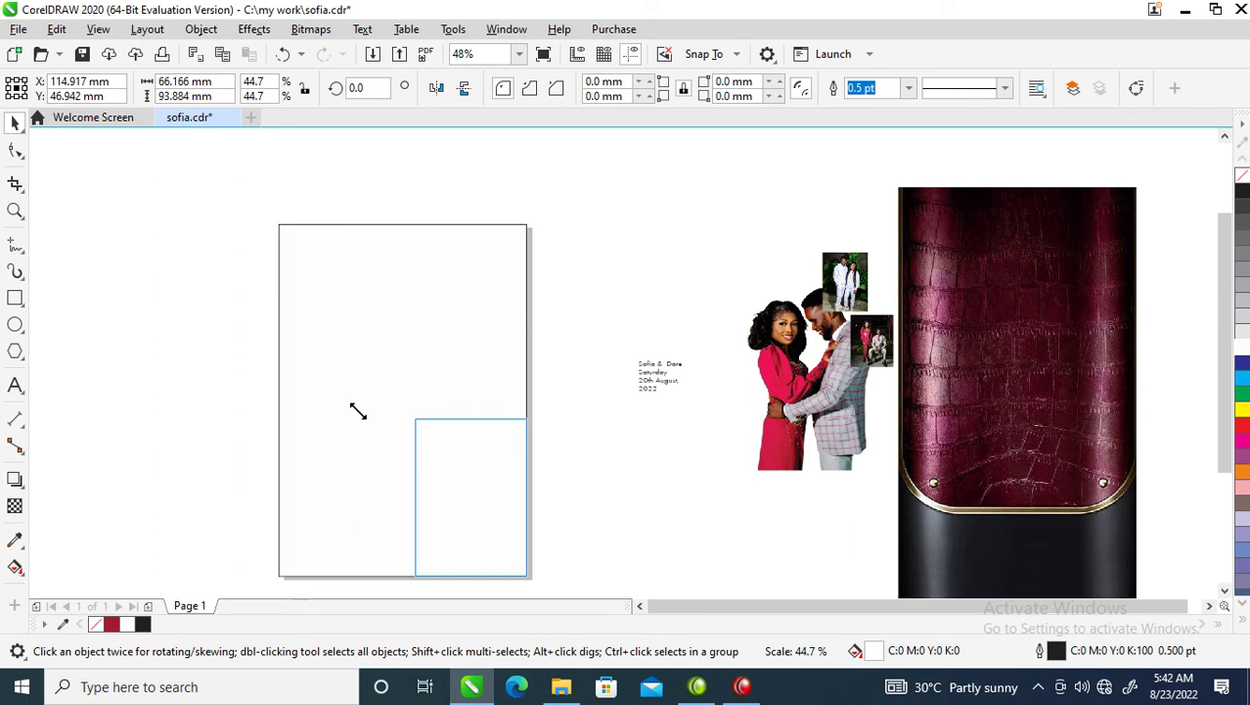
pyautogui.moveTo(358, 412); pyautogui.dragTo(358, 412)
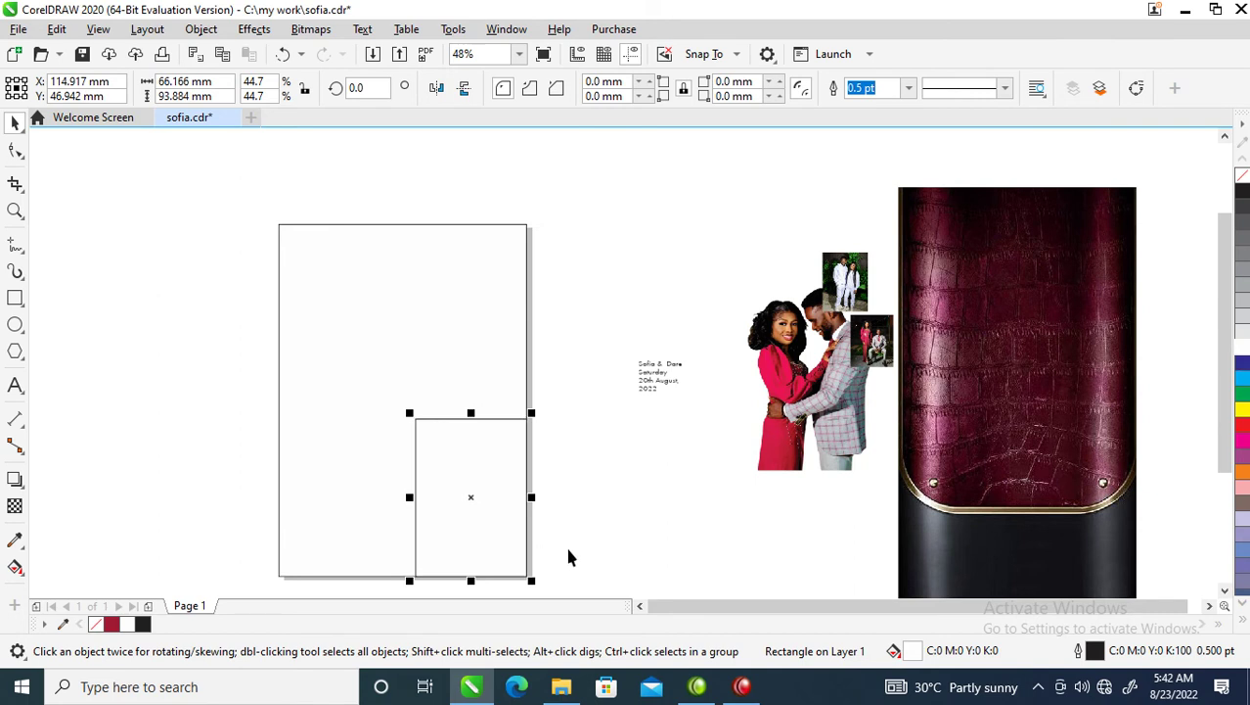
# Convert the rectangle to curves, slant its left side, and lower its top edge
pyautogui.rightClick(460, 471)
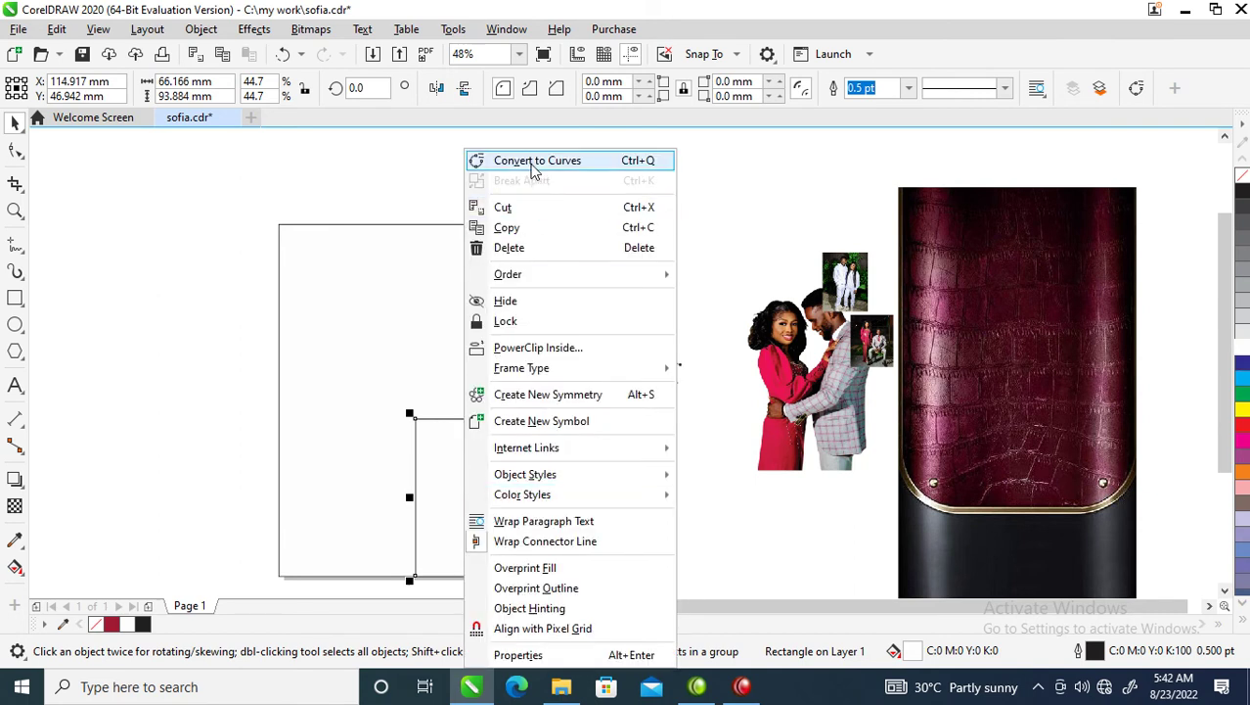
pyautogui.click(535, 166)
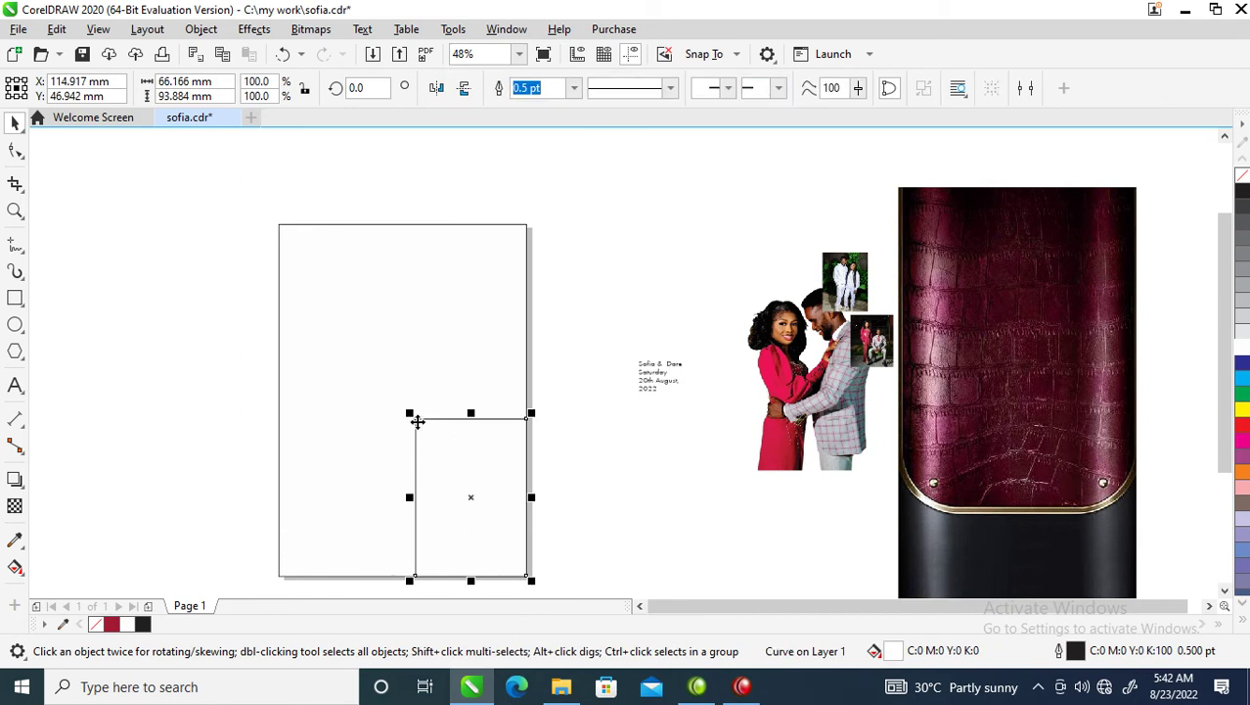
pyautogui.doubleClick(418, 421)
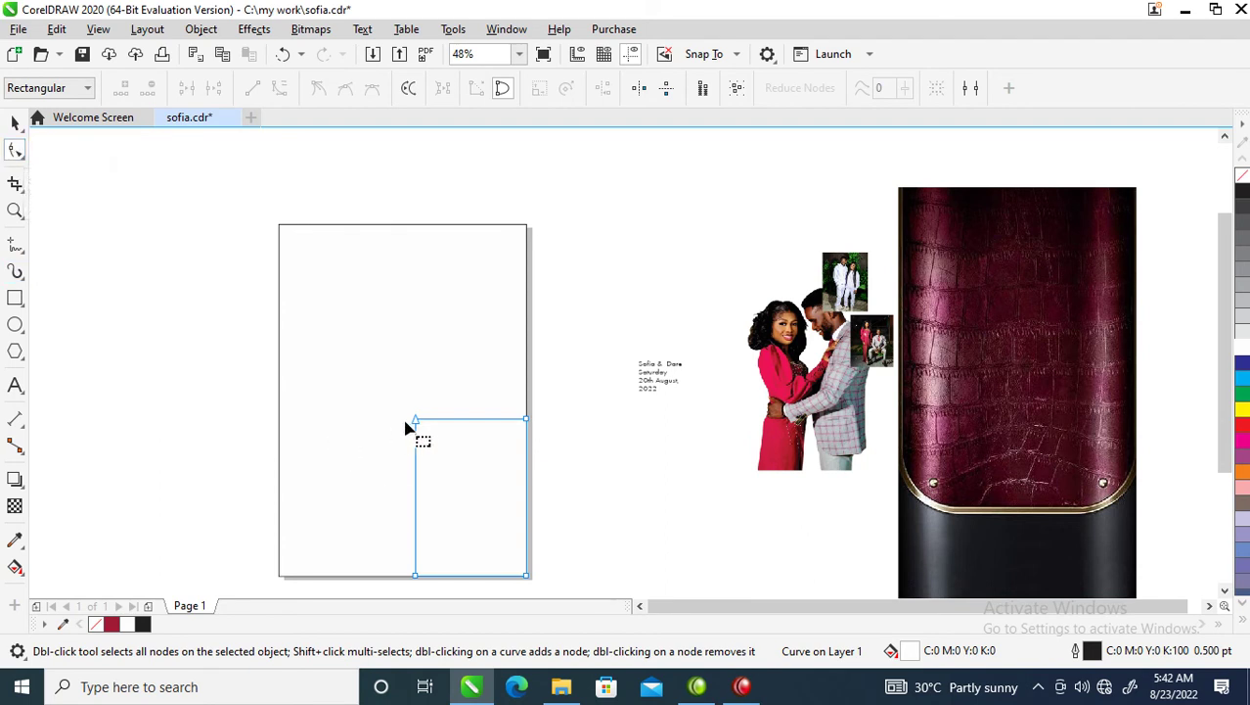
pyautogui.moveTo(416, 423); pyautogui.dragTo(336, 431)
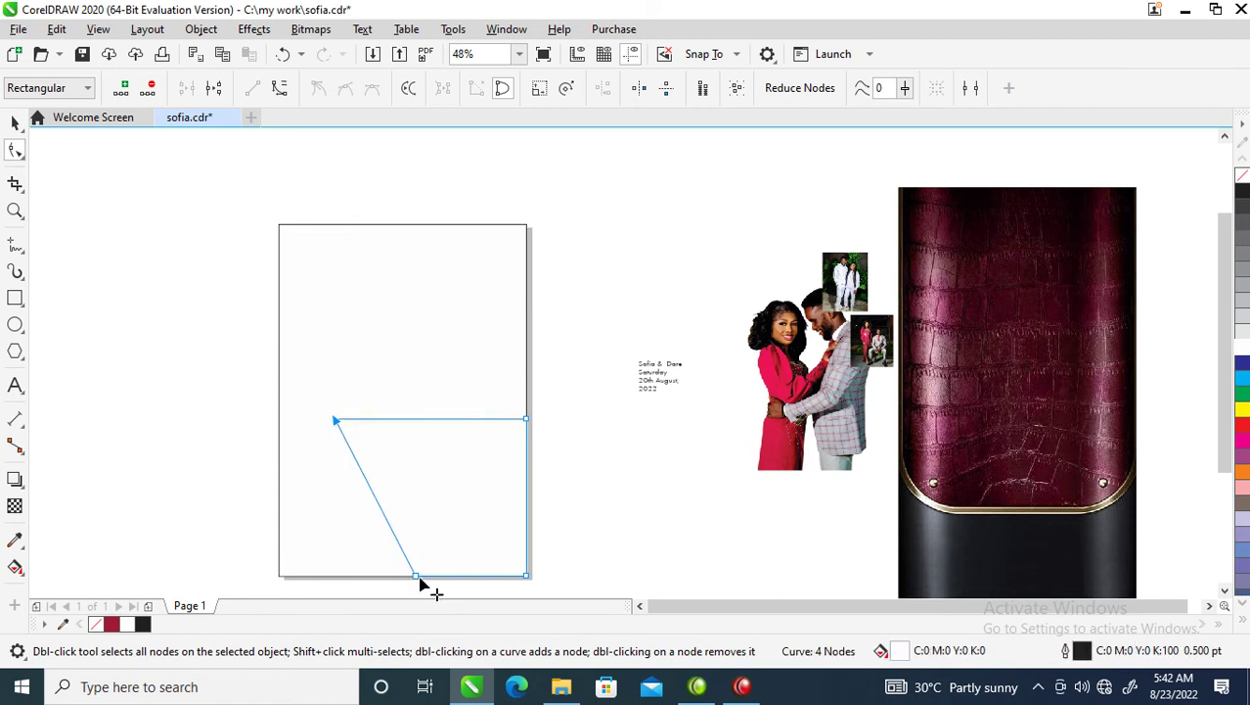
pyautogui.press('space')
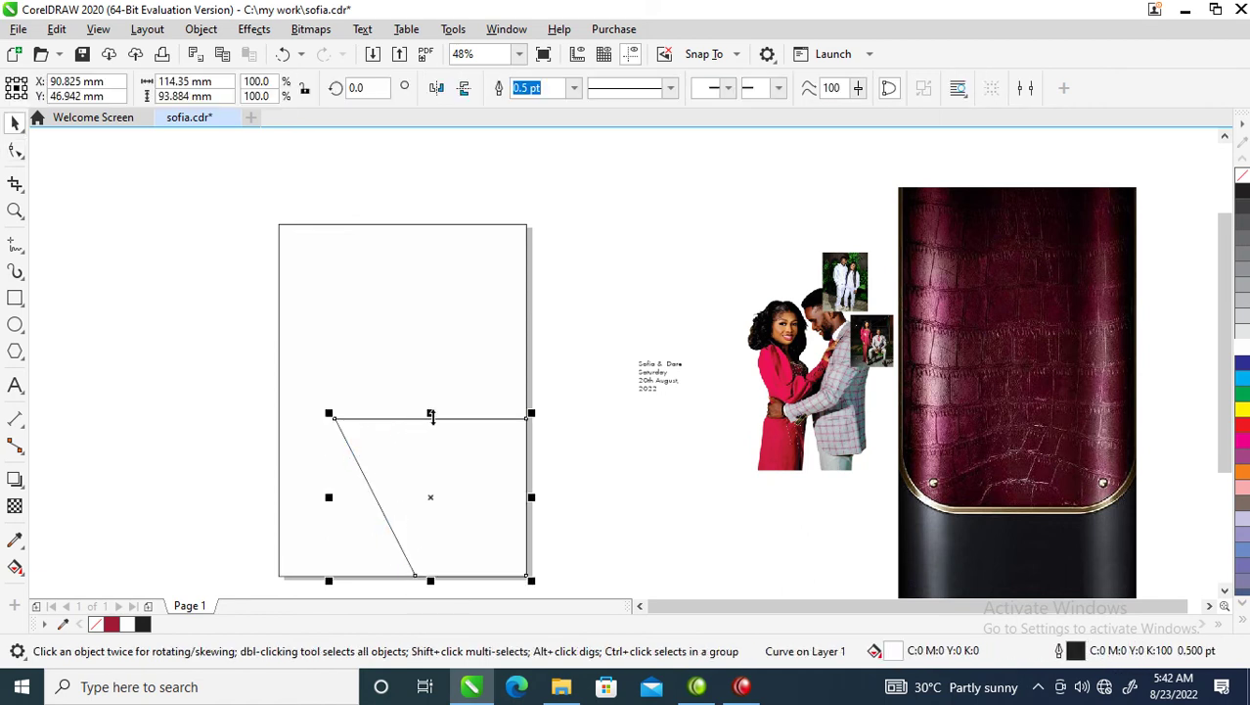
pyautogui.moveTo(431, 412); pyautogui.dragTo(433, 428)
# Move the trapezoid right, undo the stray copy, and reselect the panel
pyautogui.moveTo(455, 478); pyautogui.dragTo(645, 480)
pyautogui.rightClick(645, 480)
pyautogui.keyDown('shift'); pyautogui.click(478, 479); pyautogui.keyUp('shift')
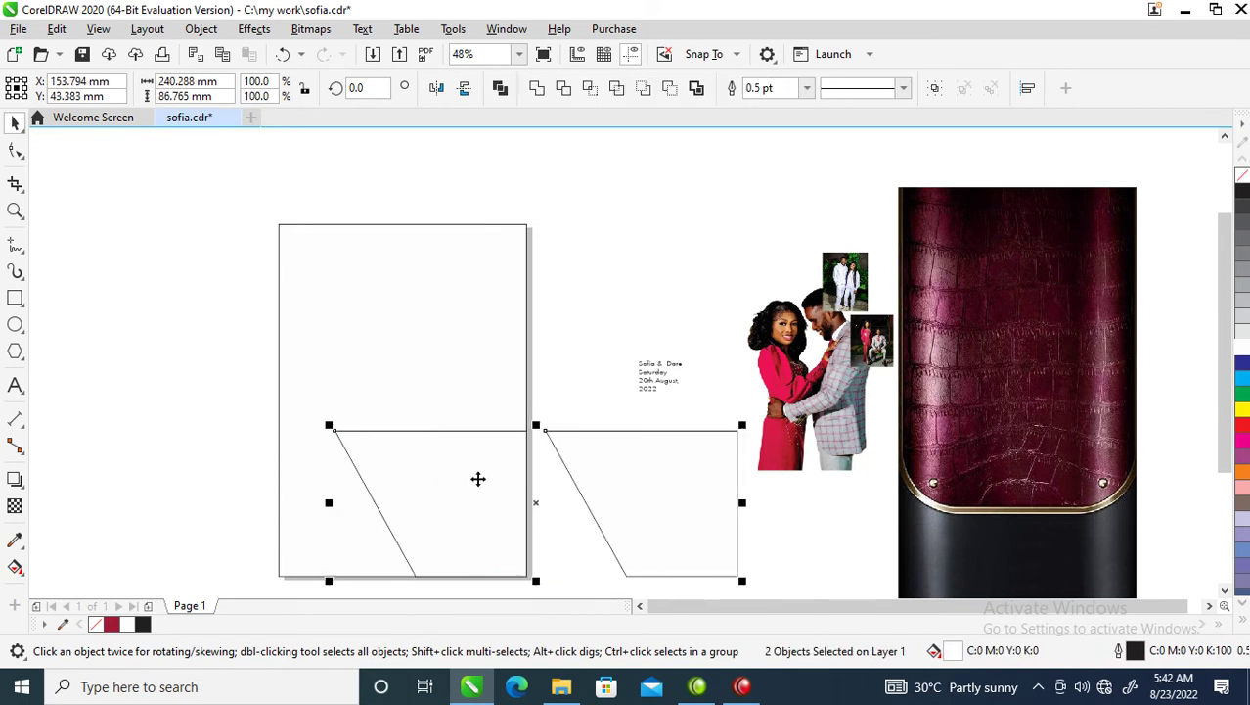
pyautogui.hotkey('ctrl', 'z')
pyautogui.click(586, 391)
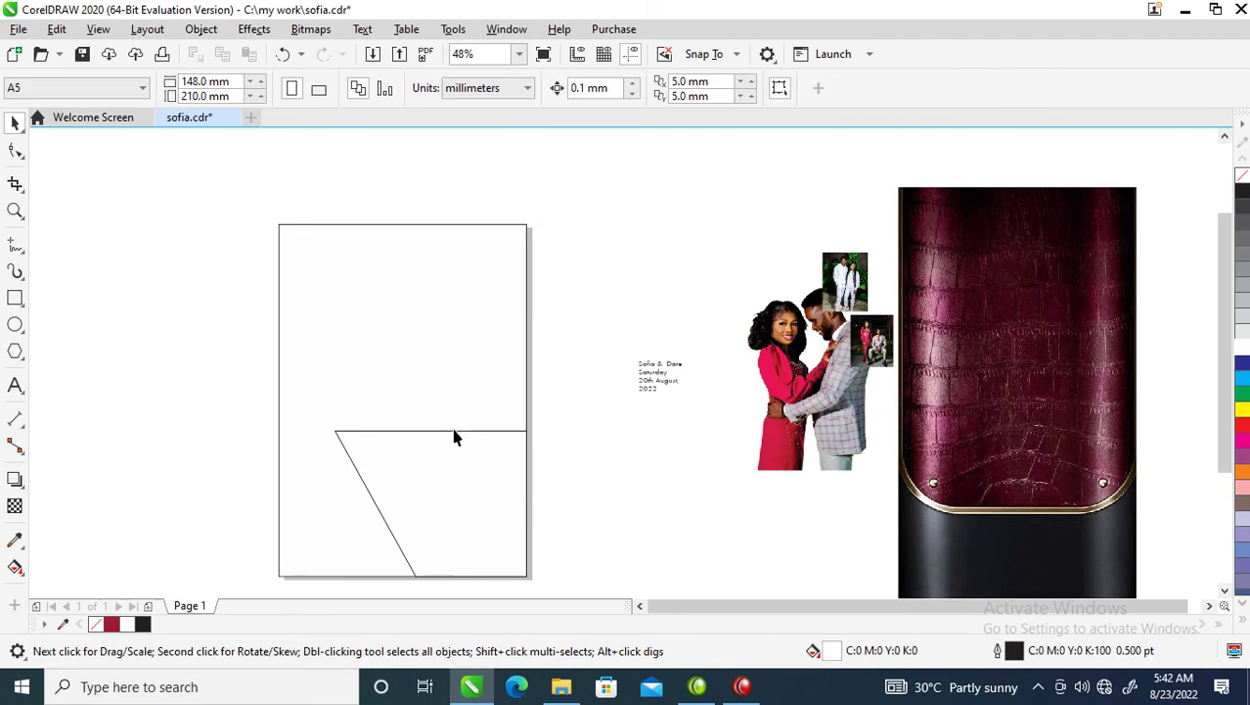
pyautogui.click(345, 435)
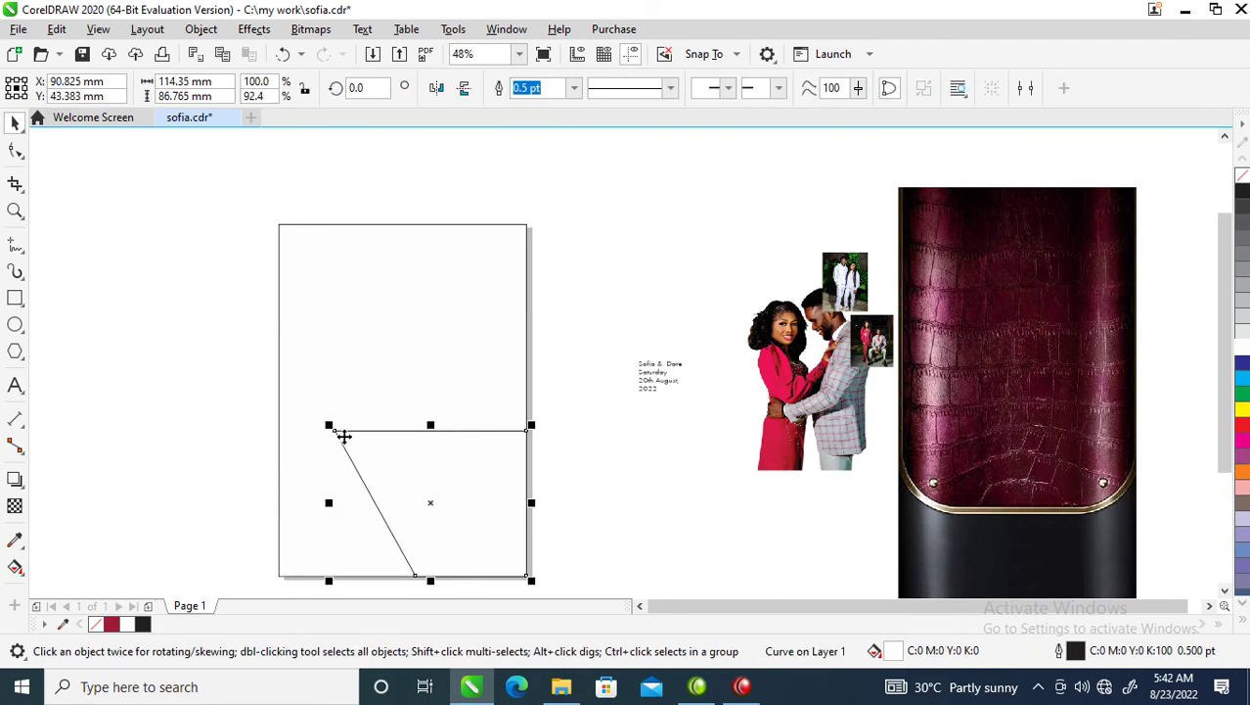
# Make an enlarged trapezoid copy, align its bottom corner to the slant, and copy the leather image beside the page
pyautogui.moveTo(329, 425); pyautogui.dragTo(308, 410)
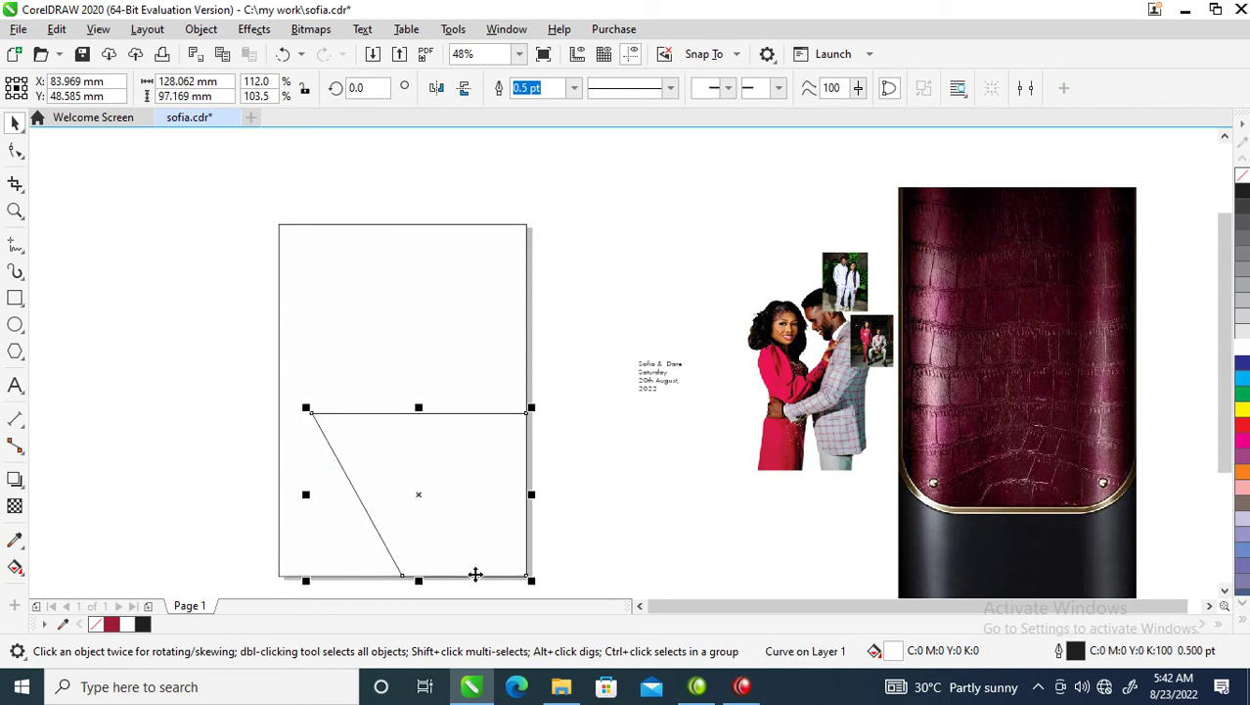
pyautogui.moveTo(475, 572); pyautogui.dragTo(477, 582)
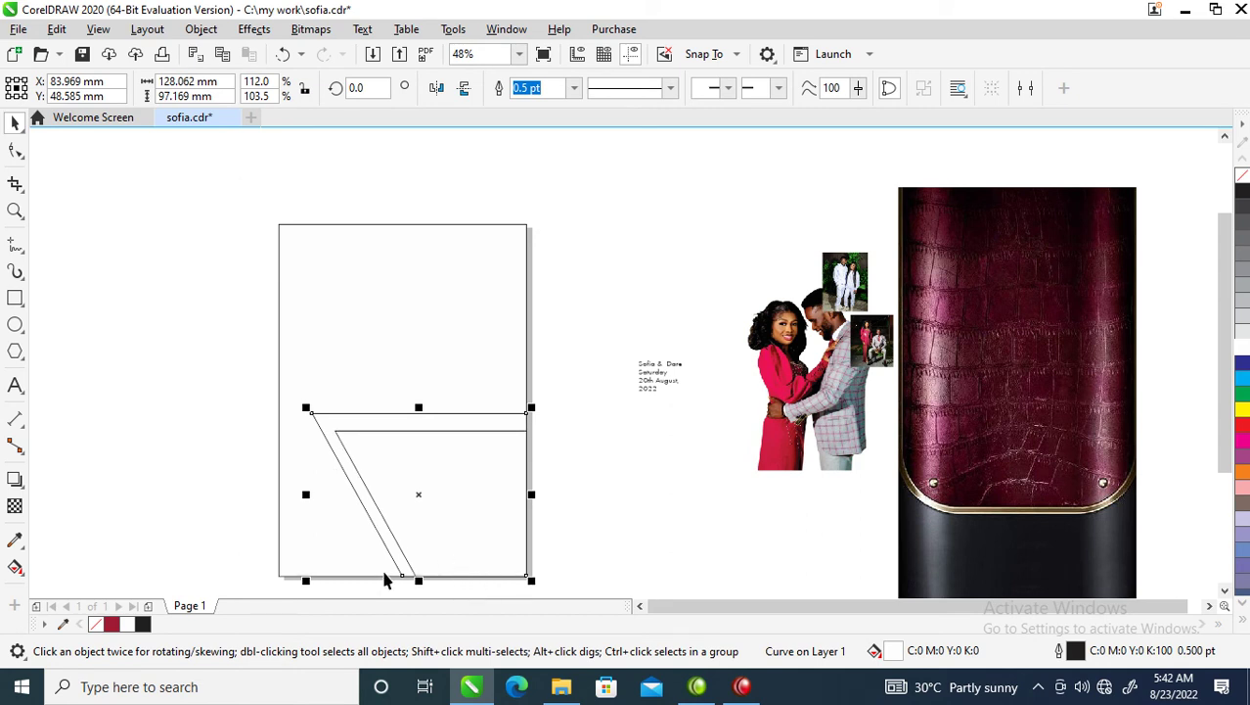
pyautogui.click(16, 152)
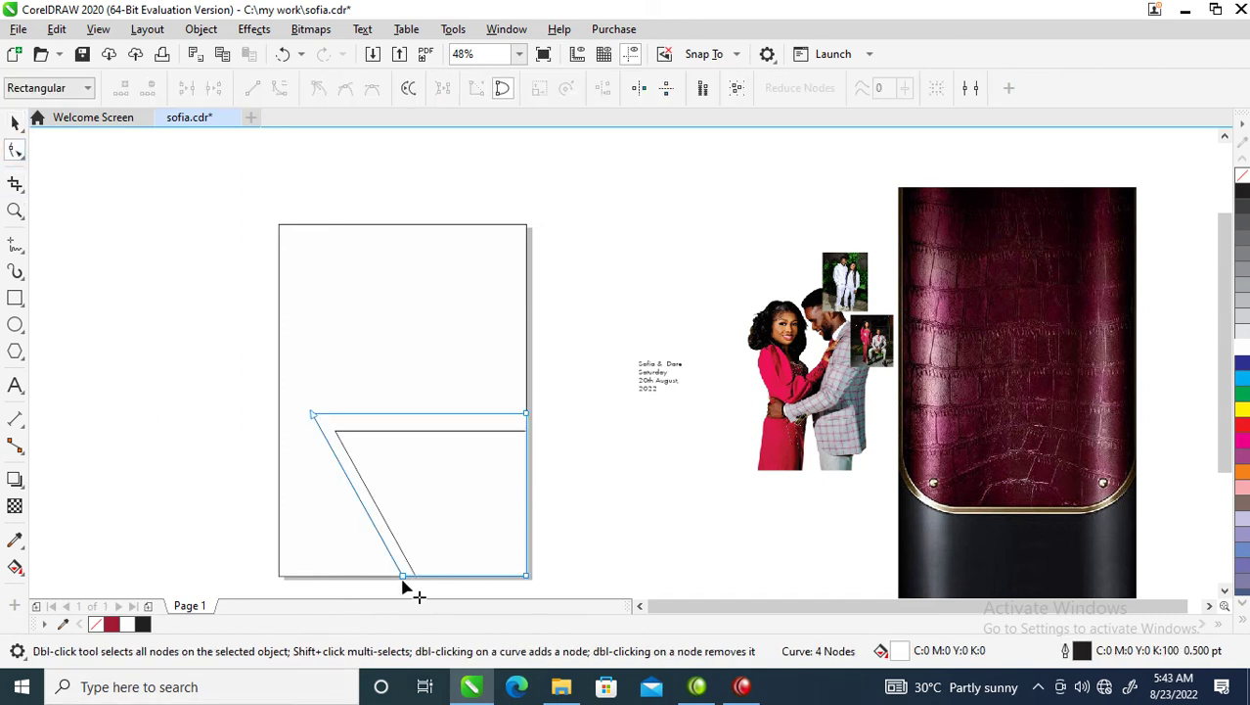
pyautogui.moveTo(403, 578); pyautogui.dragTo(417, 579)
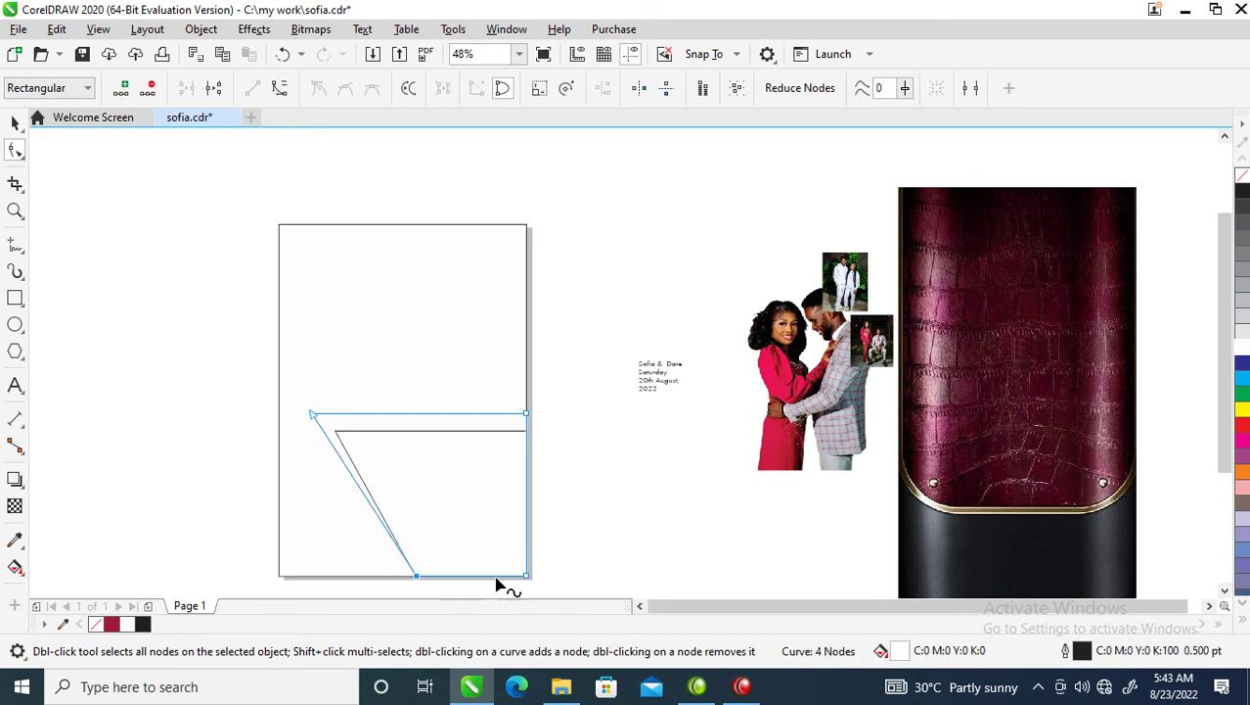
pyautogui.press('space')
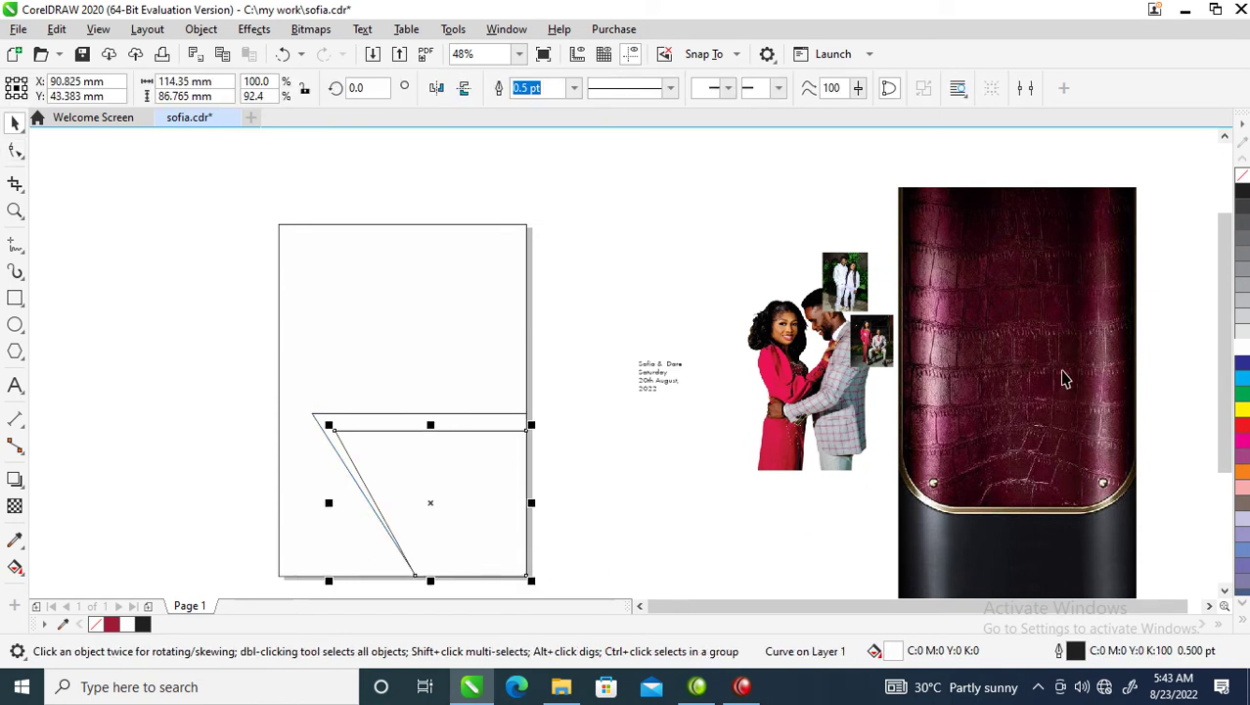
pyautogui.moveTo(1043, 421); pyautogui.dragTo(655, 409)
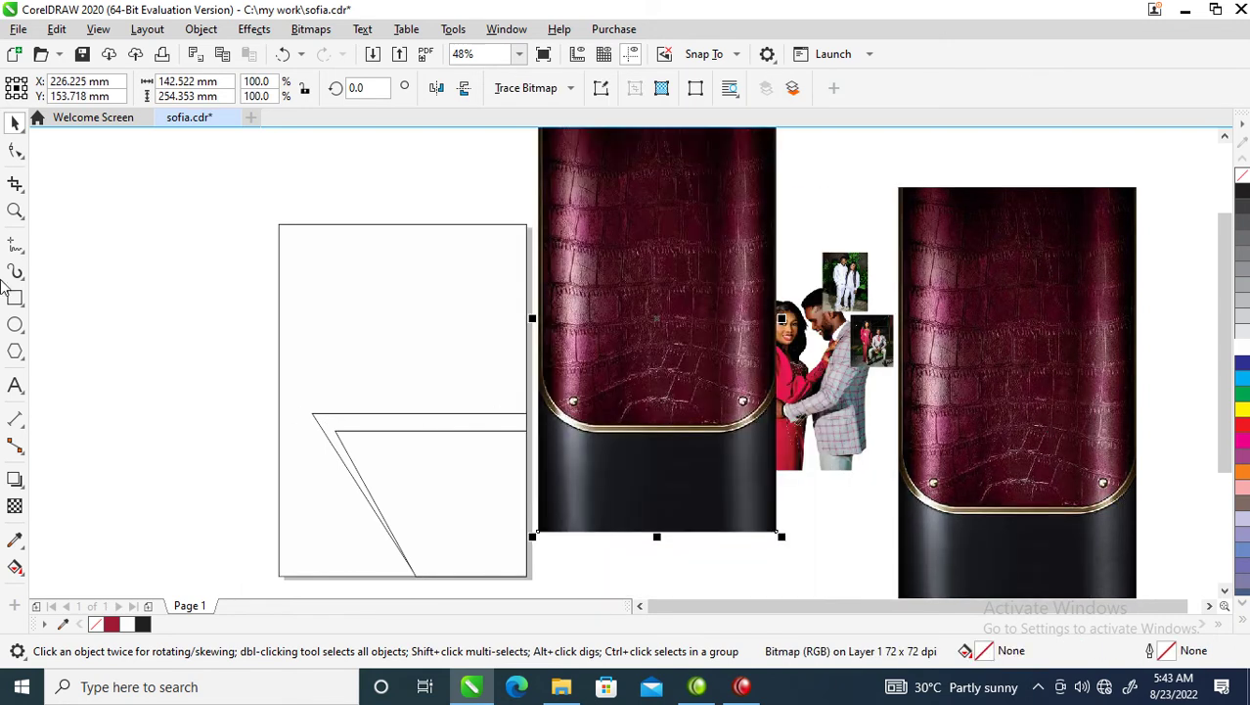
# Crop the leather copy by raising its bottom edge, then move the piece down
pyautogui.click(15, 150)
pyautogui.moveTo(441, 463); pyautogui.dragTo(822, 555)
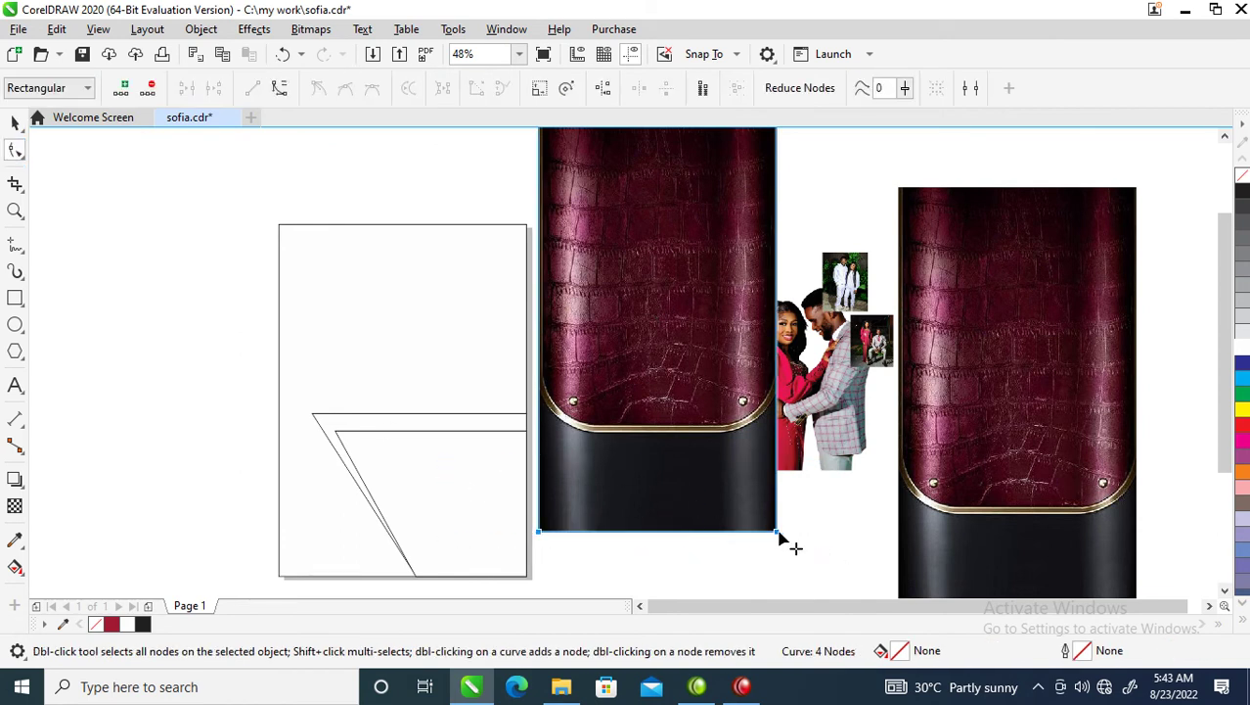
pyautogui.moveTo(776, 532); pyautogui.dragTo(776, 369)
pyautogui.moveTo(441, 315); pyautogui.dragTo(777, 277)
pyautogui.press('space')
pyautogui.moveTo(661, 182); pyautogui.dragTo(552, 377)
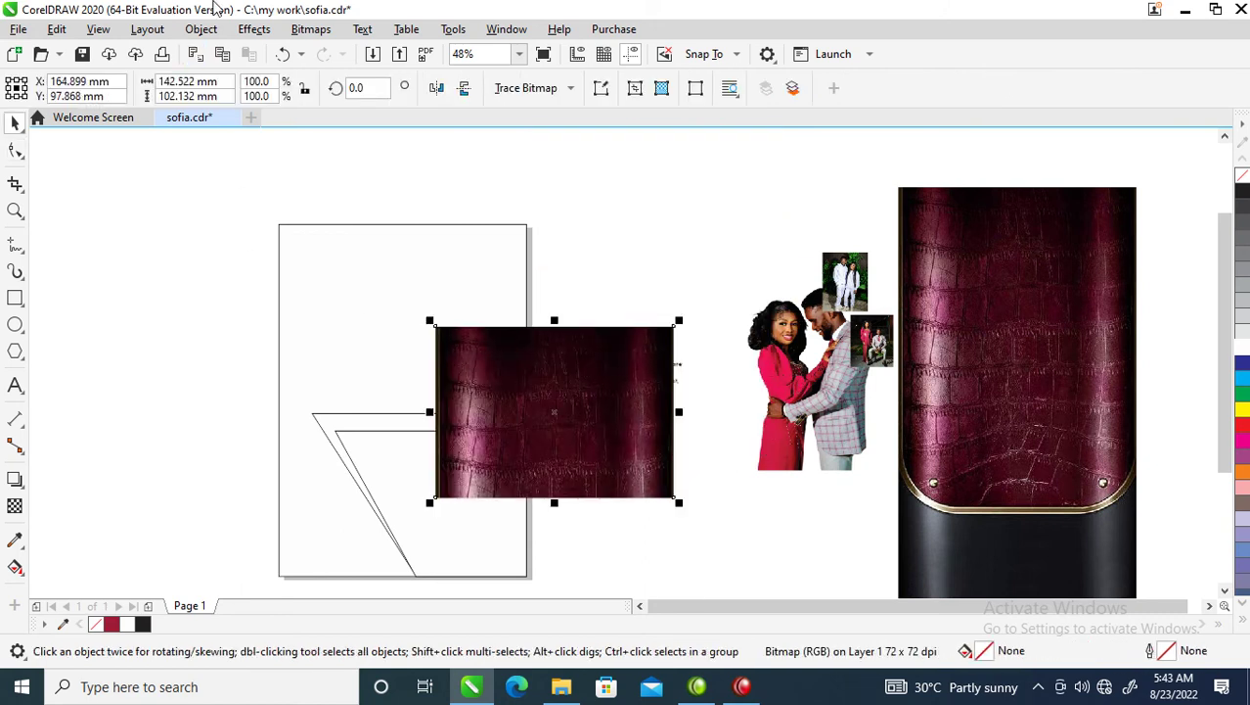
# Convert the cropped leather piece to a 300 dpi CMYK bitmap and move it up
pyautogui.click(208, 34)
pyautogui.click(203, 30)
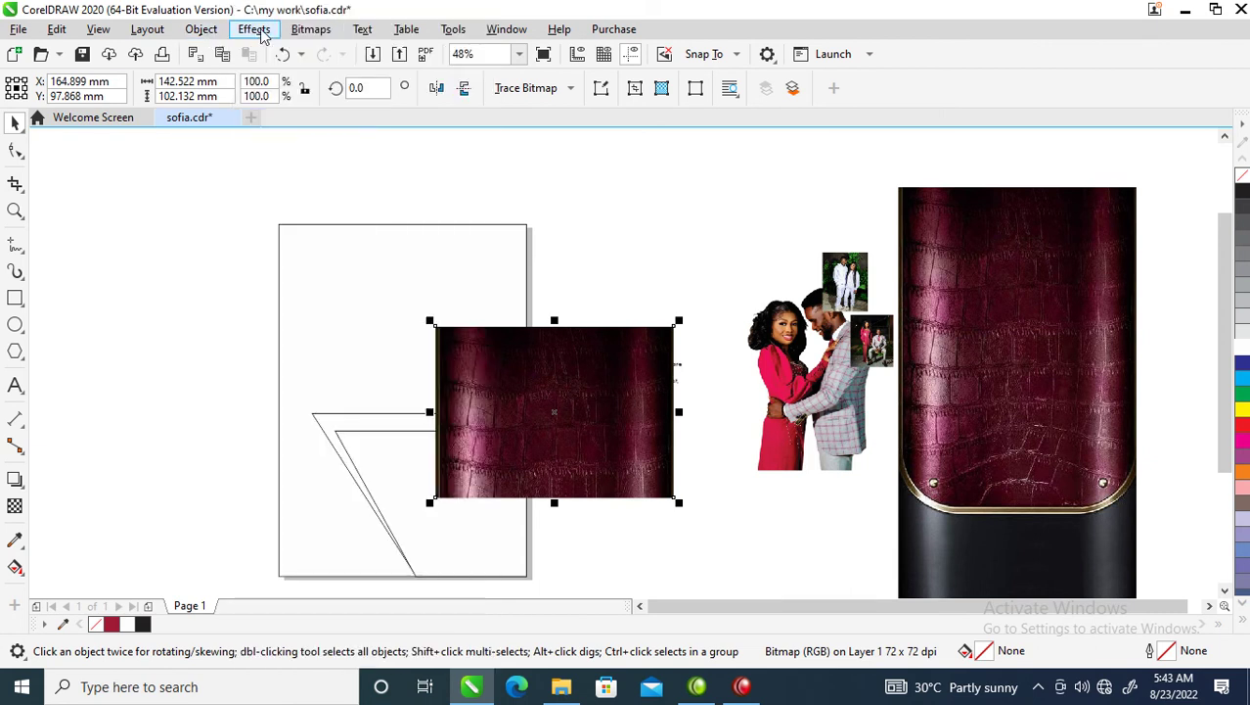
pyautogui.click(310, 30)
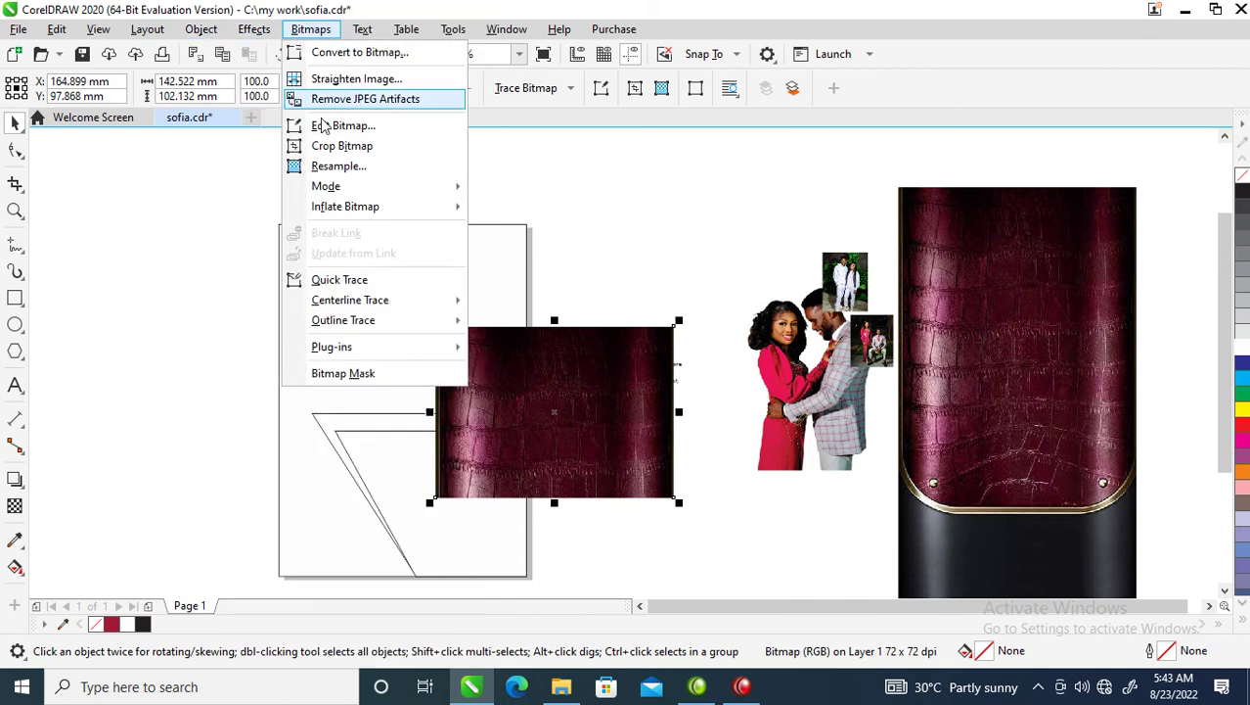
pyautogui.click(338, 53)
pyautogui.click(650, 443)
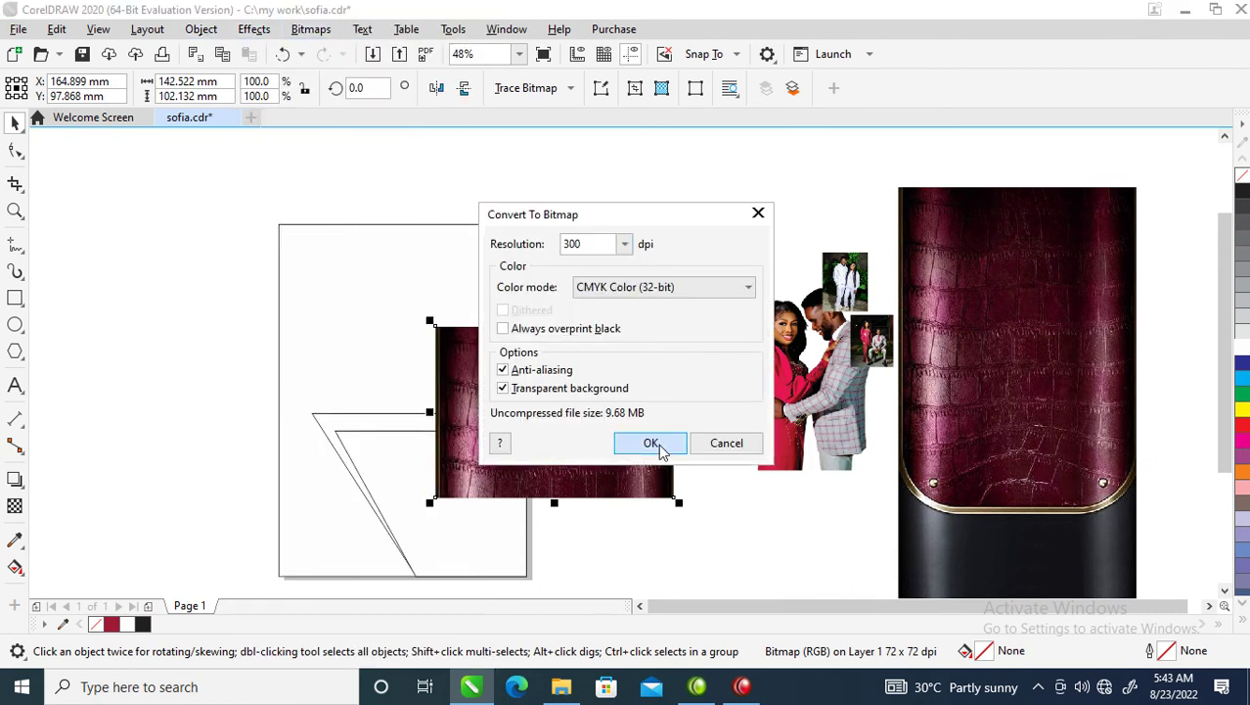
pyautogui.moveTo(619, 414); pyautogui.dragTo(491, 455)
pyautogui.click(635, 249)
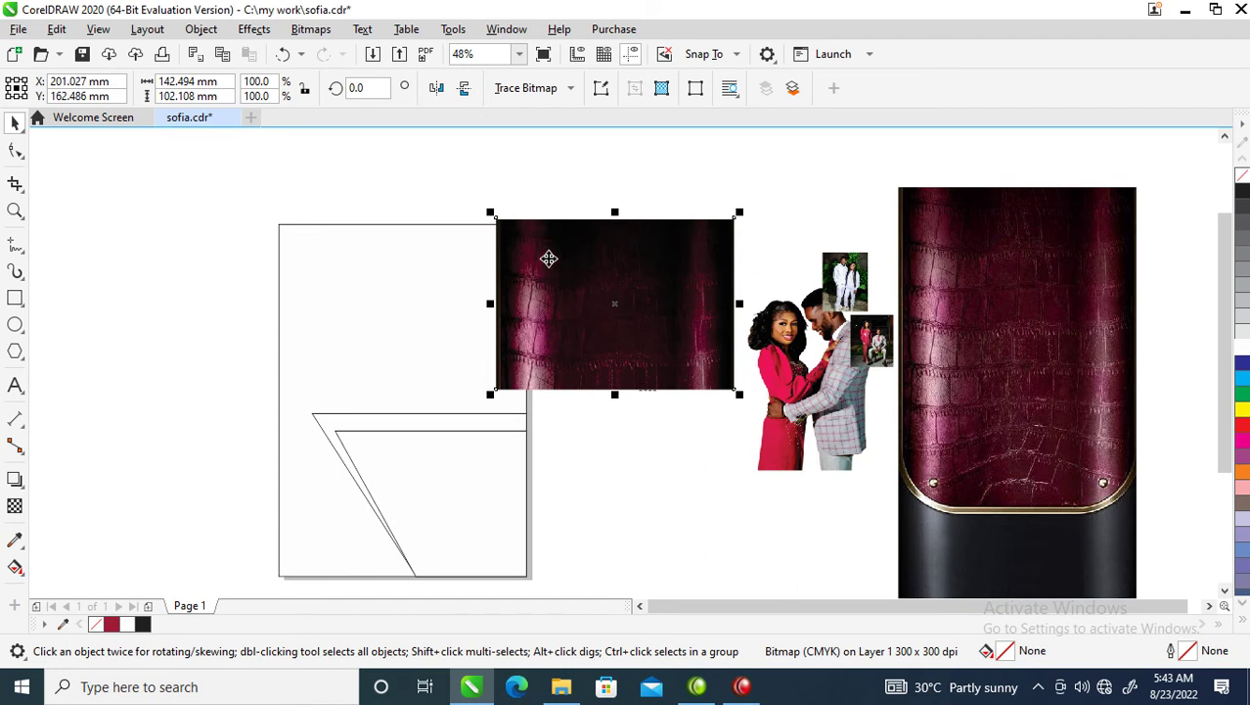
# PowerClip the leather bitmap inside the inner slanted panel
pyautogui.click(203, 29)
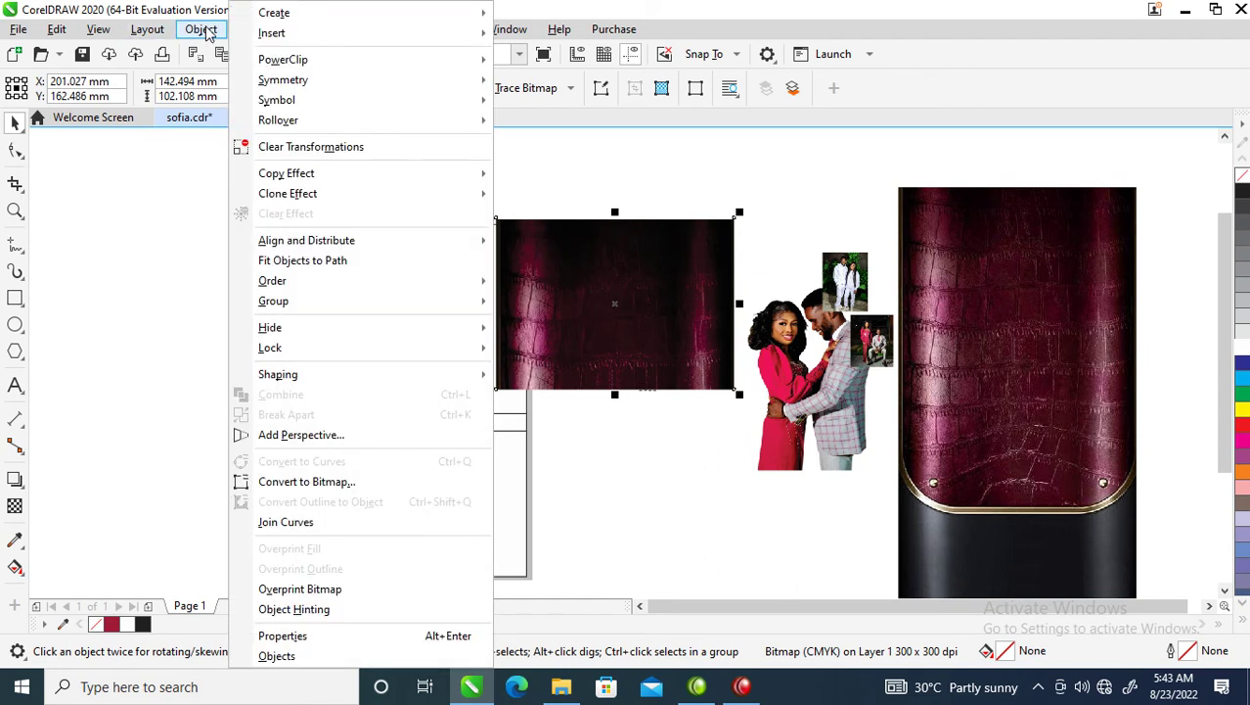
pyautogui.moveTo(301, 60)
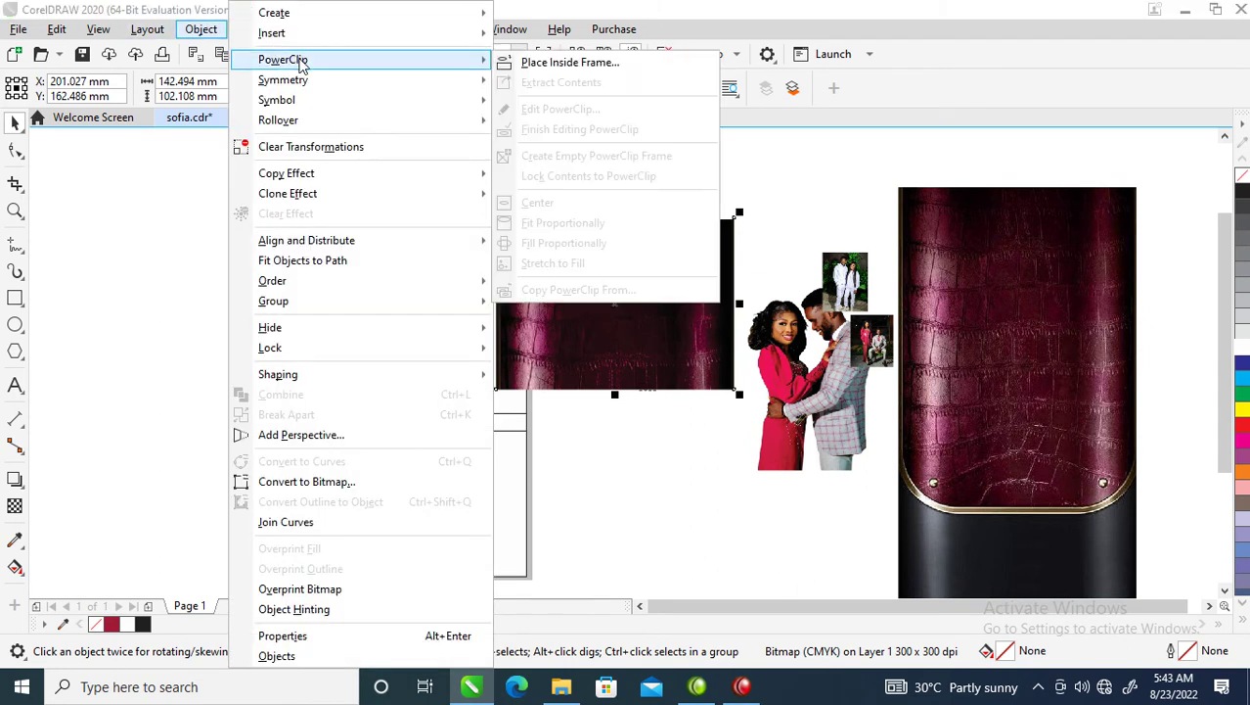
pyautogui.click(562, 63)
pyautogui.click(435, 500)
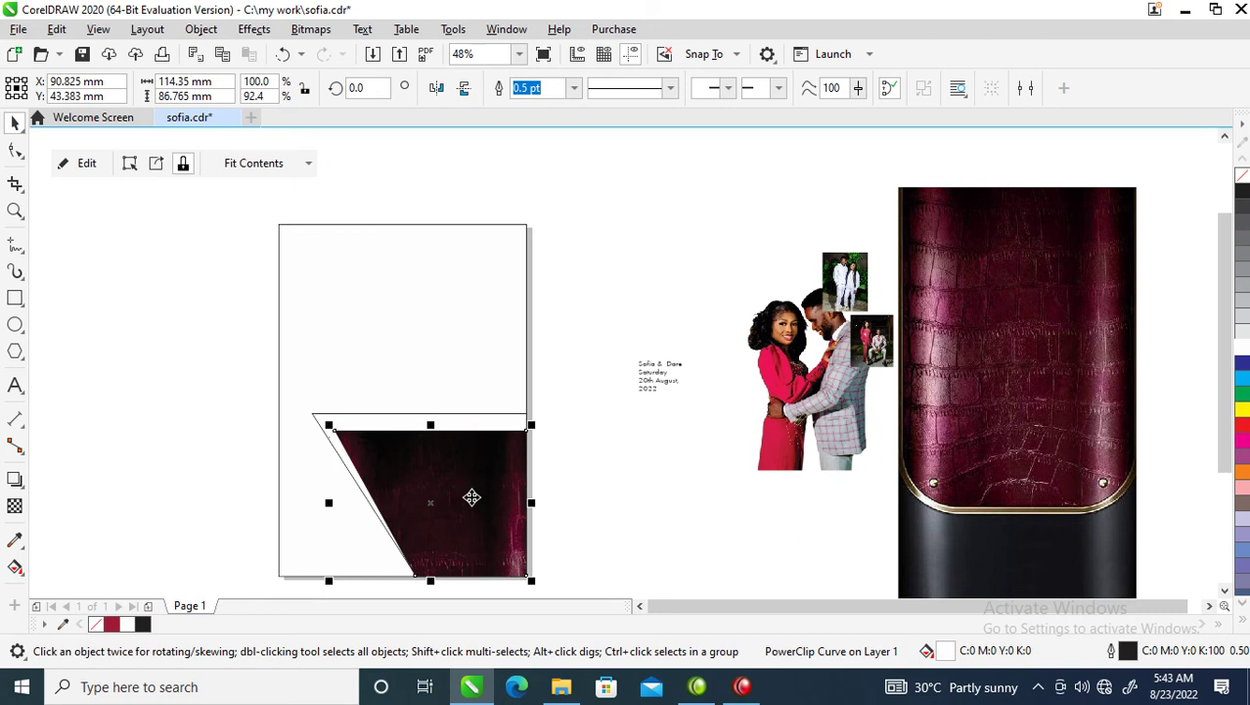
# Scale the leather texture to about 152% and reposition it within the angled panel
pyautogui.keyDown('ctrl'); pyautogui.click(473, 484); pyautogui.keyUp('ctrl')
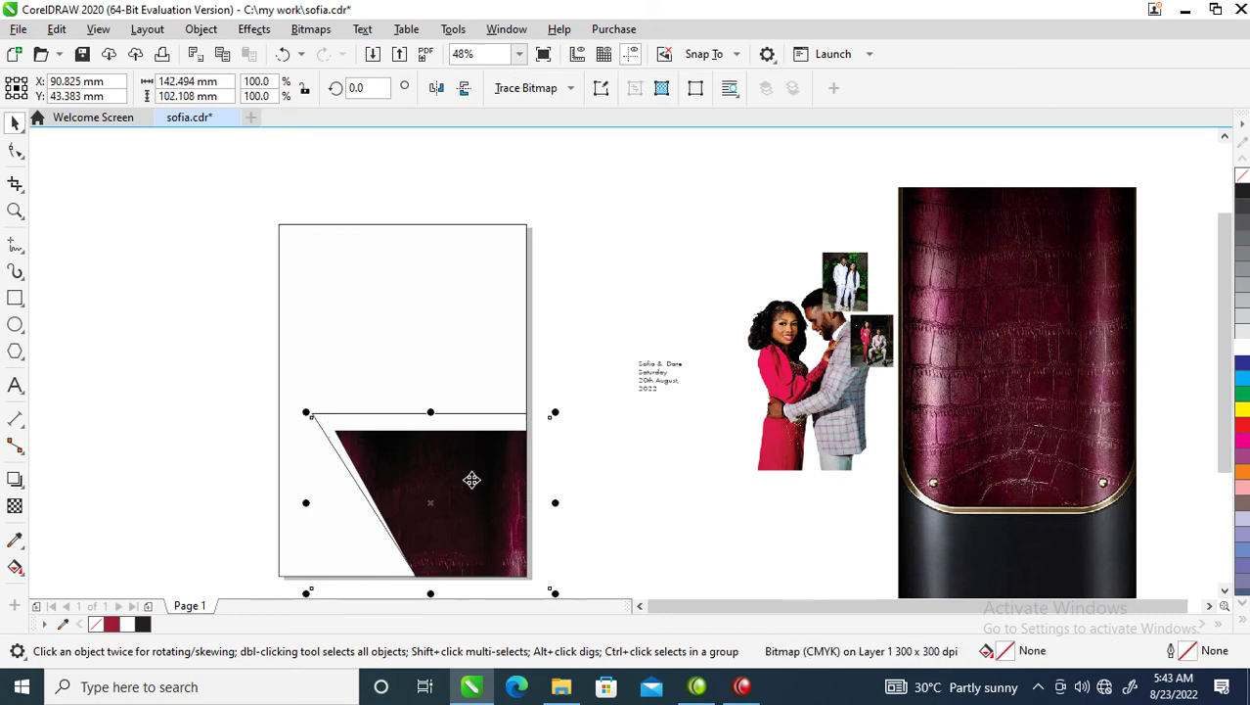
pyautogui.moveTo(497, 449); pyautogui.dragTo(511, 480)
pyautogui.moveTo(583, 411); pyautogui.dragTo(694, 328)
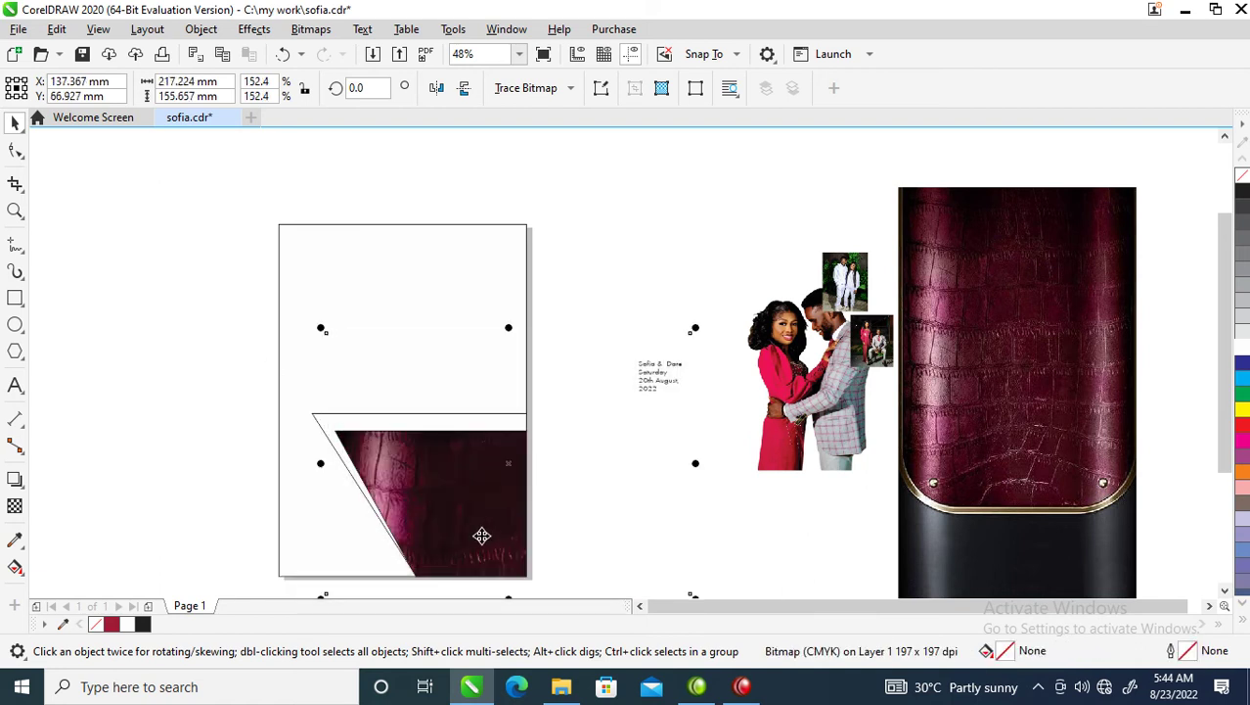
pyautogui.moveTo(477, 525); pyautogui.dragTo(483, 553)
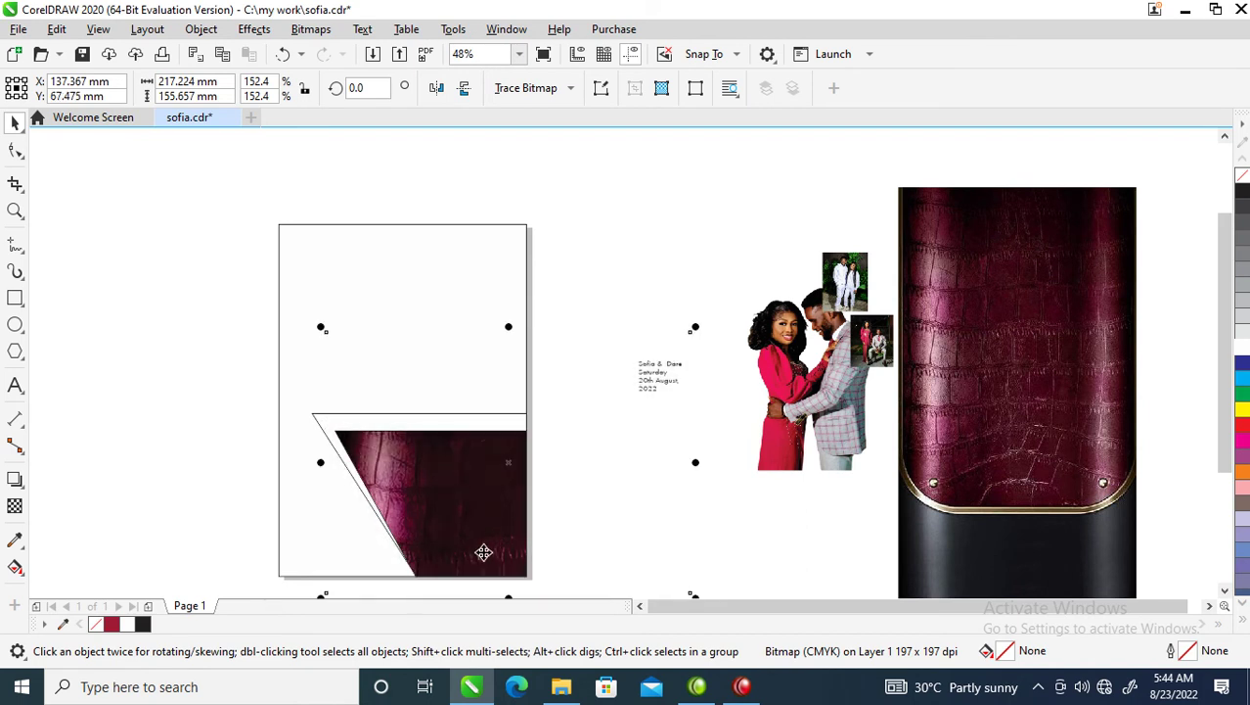
pyautogui.click(617, 220)
pyautogui.click(438, 474)
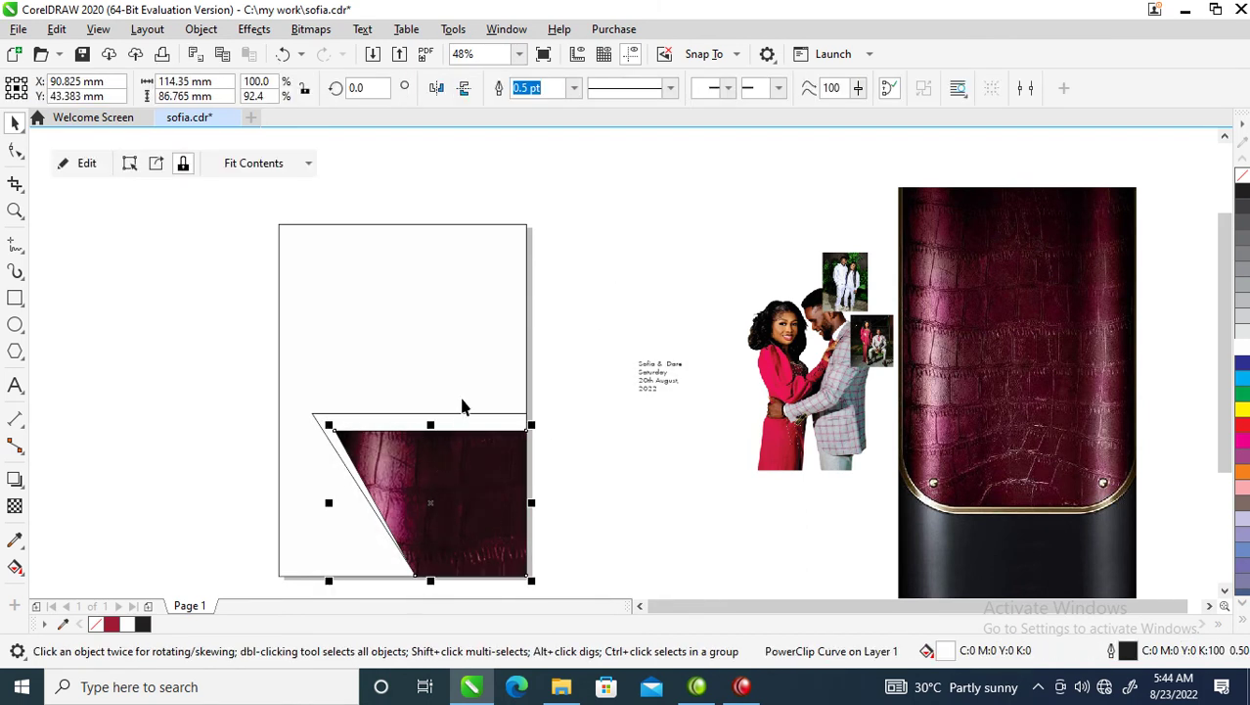
pyautogui.click(471, 423)
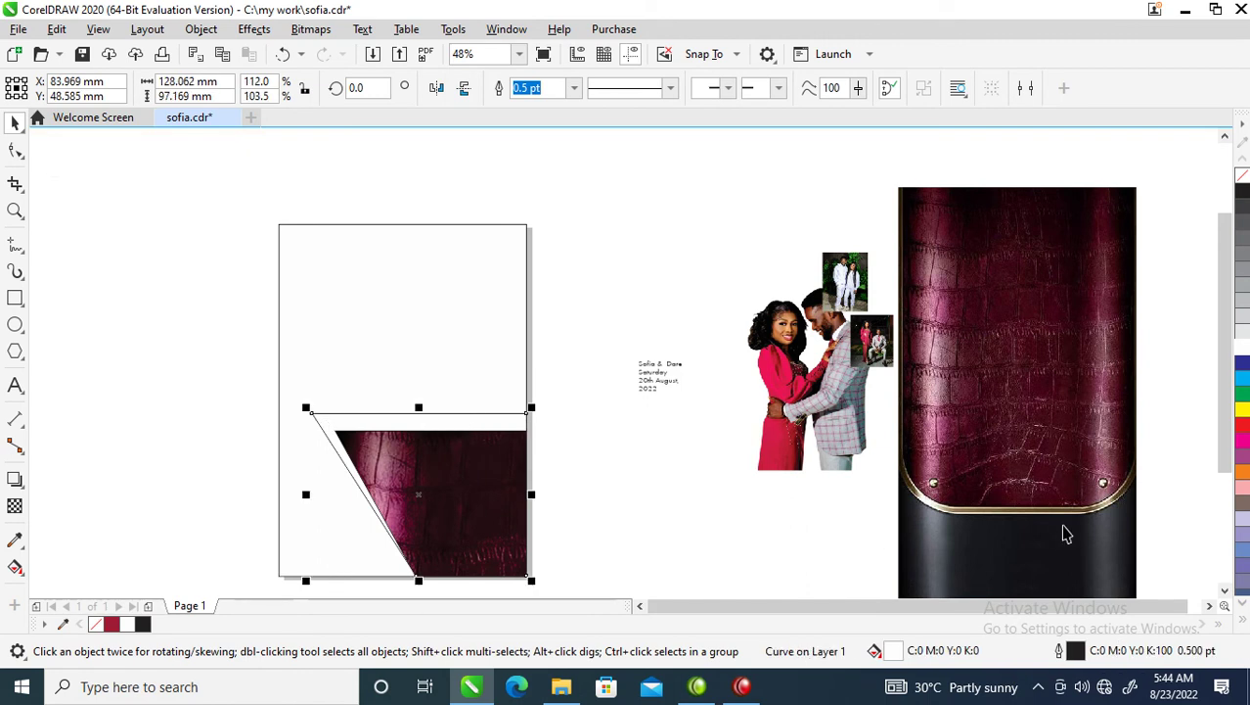
pyautogui.click(411, 303)
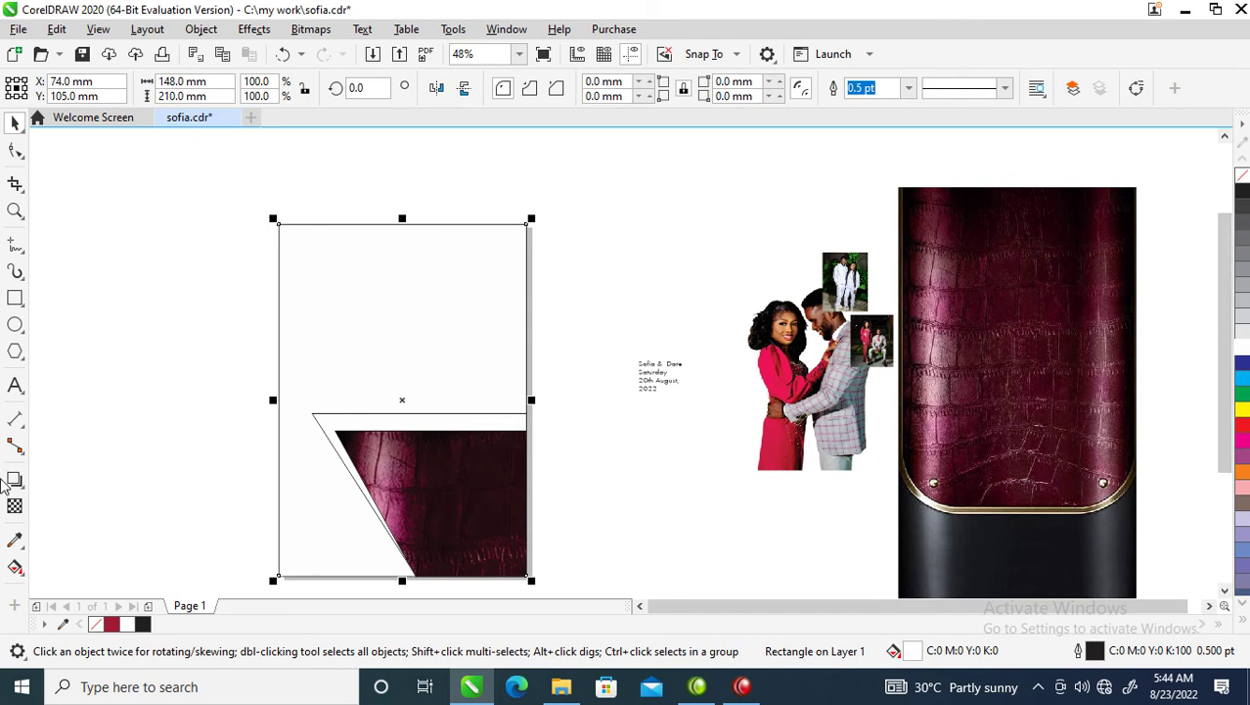
# Fill the page with pink C25 M56 Y24 K0 sampled from the leather and remove the white strip's outline
pyautogui.click(14, 540)
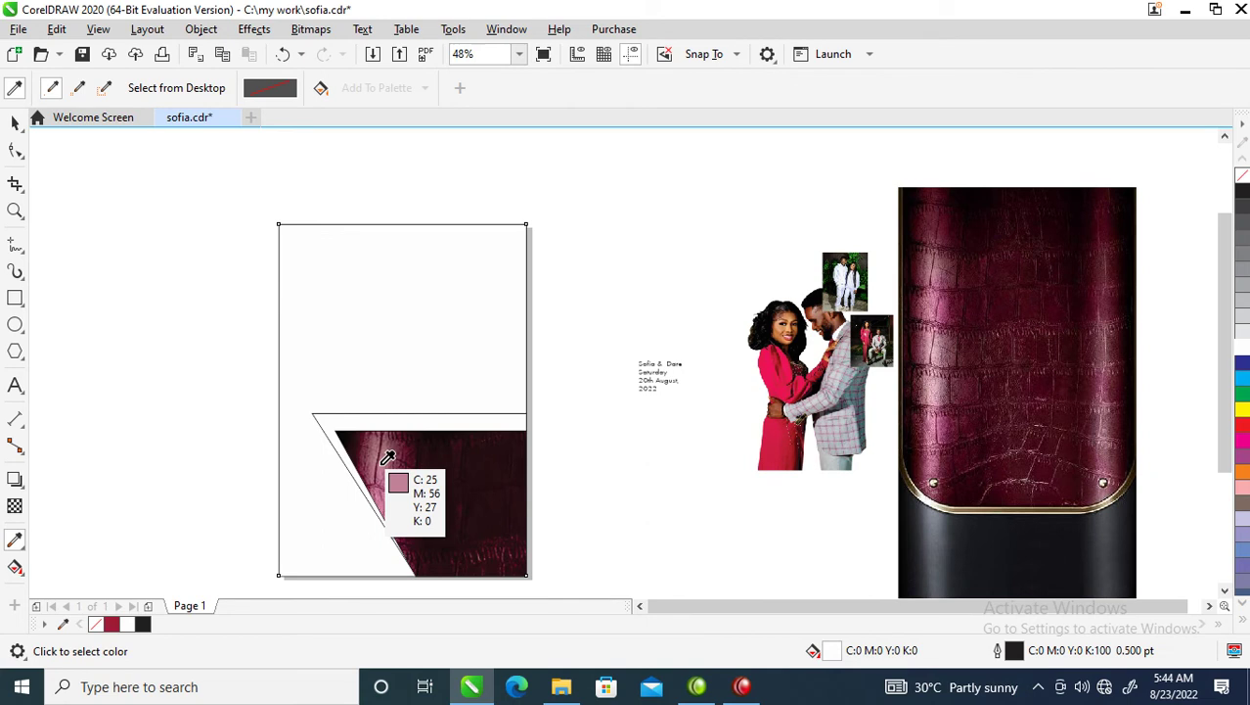
pyautogui.click(387, 458)
pyautogui.click(321, 309)
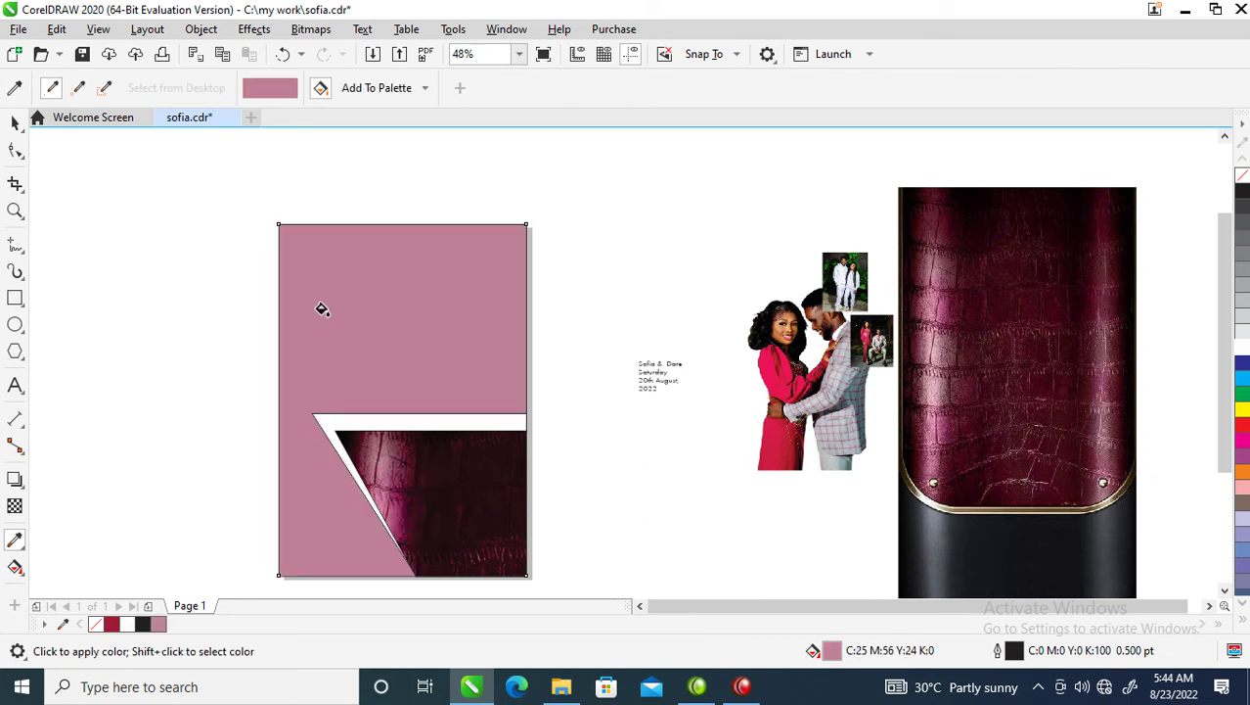
pyautogui.press('space')
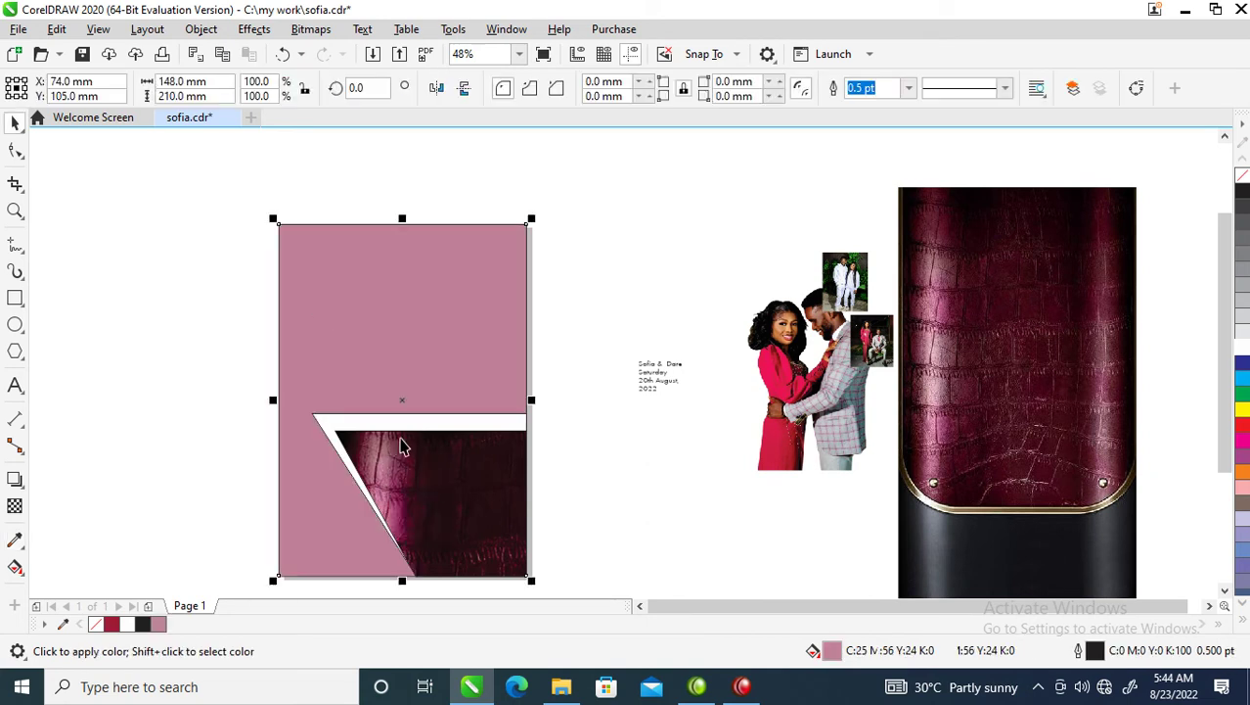
pyautogui.click(358, 423)
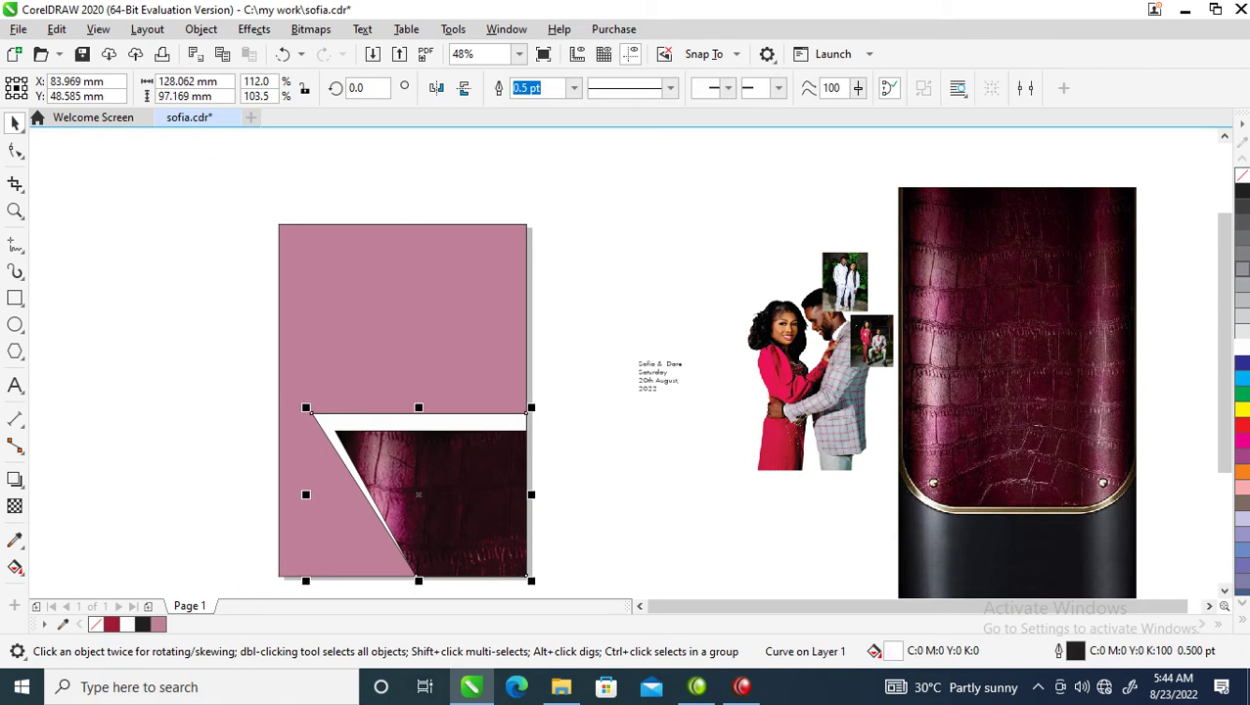
pyautogui.rightClick(1242, 176)
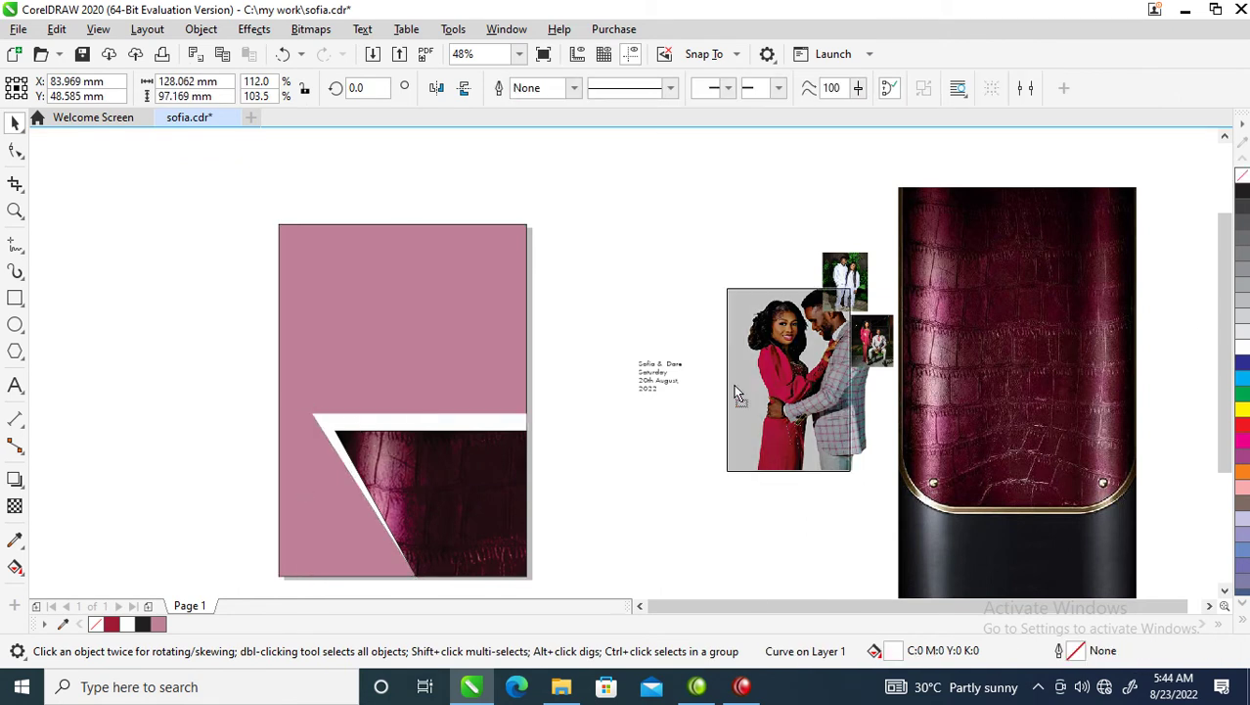
# Drag the couple photo onto the page
pyautogui.moveTo(739, 395); pyautogui.dragTo(555, 298)
pyautogui.moveTo(500, 426); pyautogui.dragTo(500, 422)
pyautogui.moveTo(501, 419)
pyautogui.mouseDown()
pyautogui.moveTo(656, 483)
pyautogui.moveTo(595, 481)
pyautogui.moveTo(547, 391)
pyautogui.moveTo(501, 419)
pyautogui.moveTo(685, 244)
pyautogui.mouseUp()
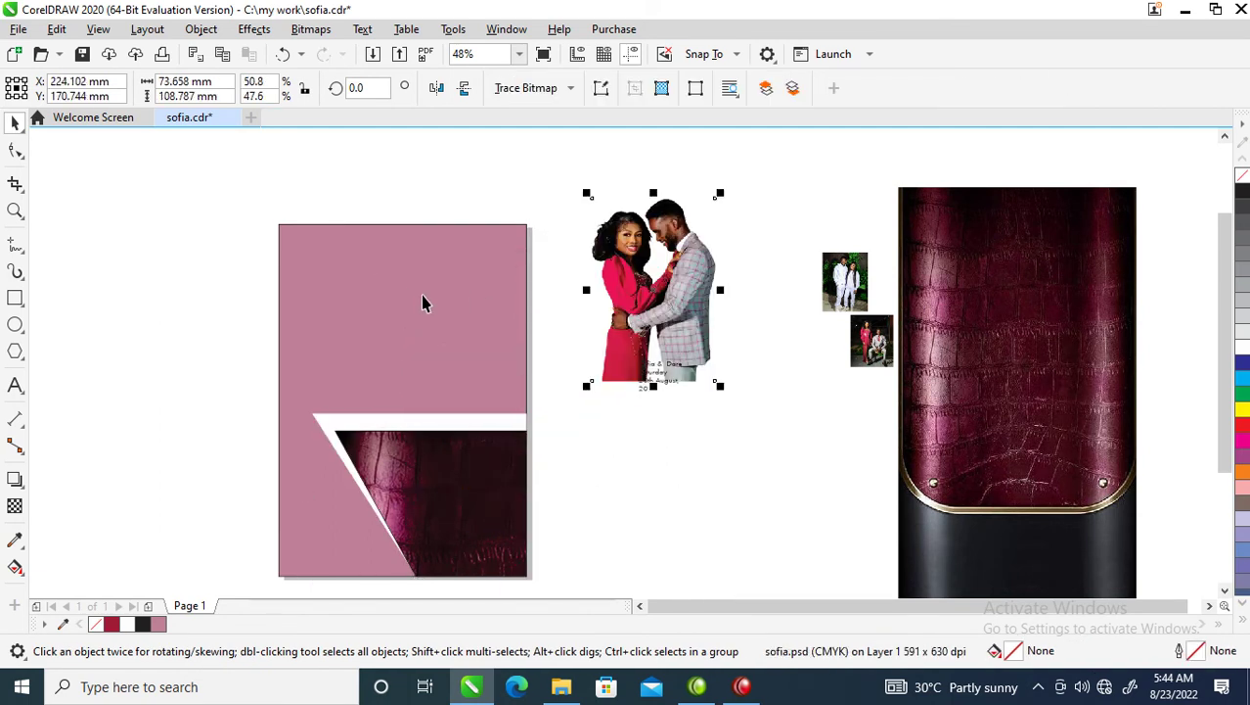
# PowerClip the couple photo inside the pink page, then enlarge and shift it down-left
pyautogui.click(198, 30)
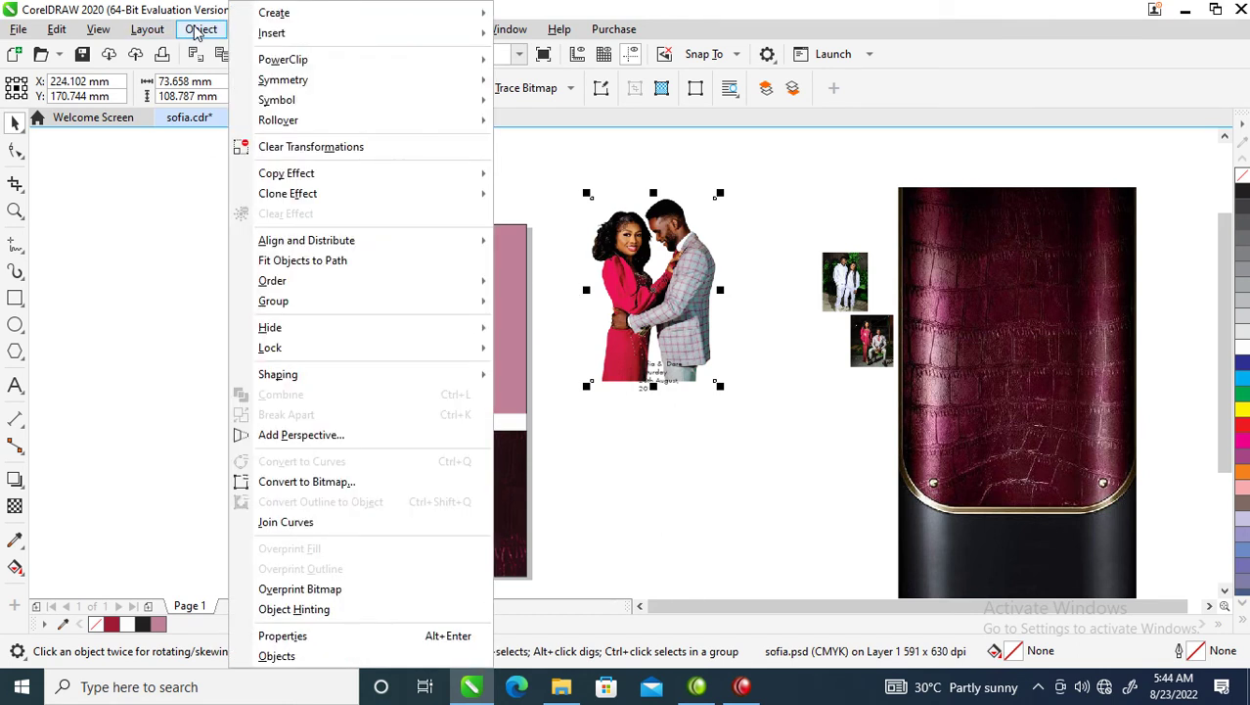
pyautogui.moveTo(301, 61)
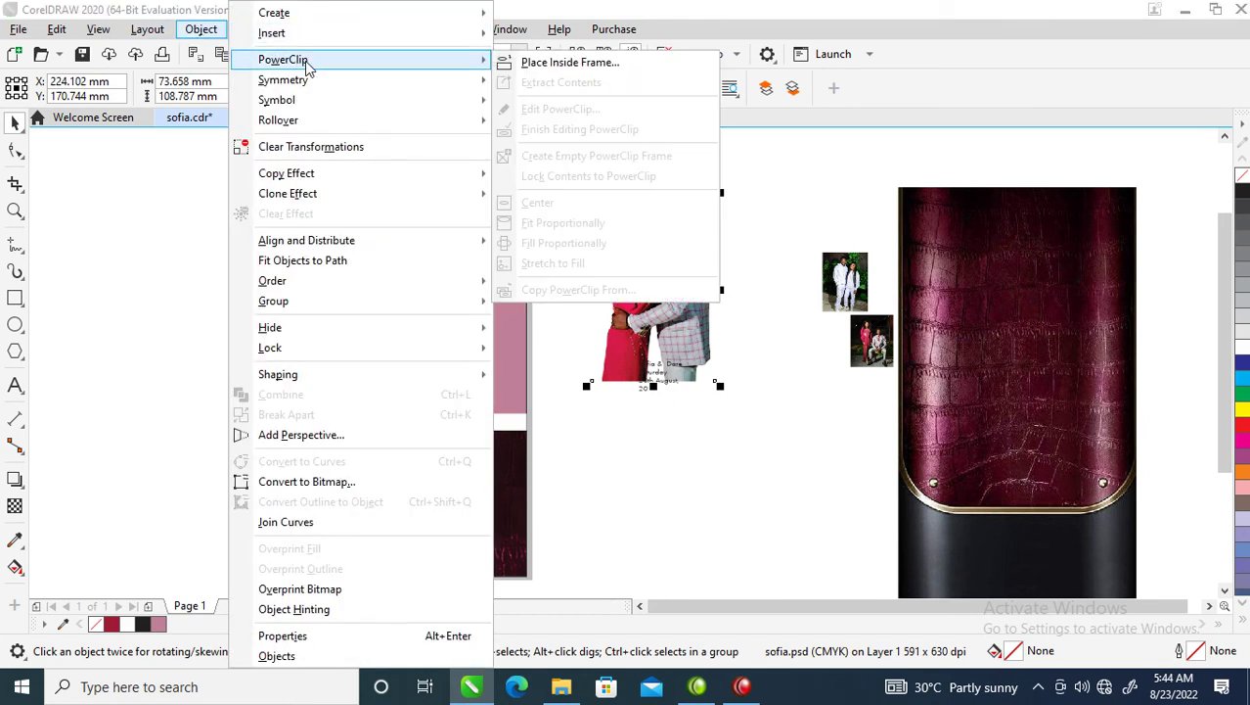
pyautogui.click(541, 63)
pyautogui.click(320, 306)
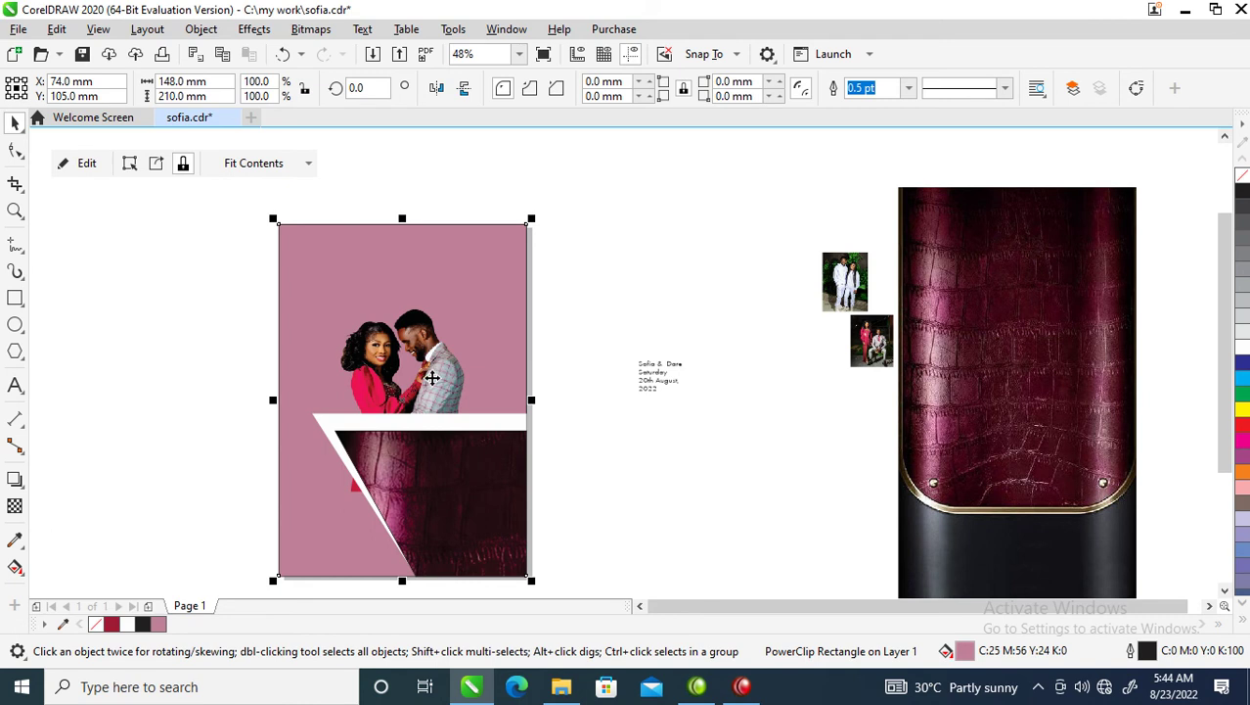
pyautogui.keyDown('ctrl'); pyautogui.click(431, 377); pyautogui.keyUp('ctrl')
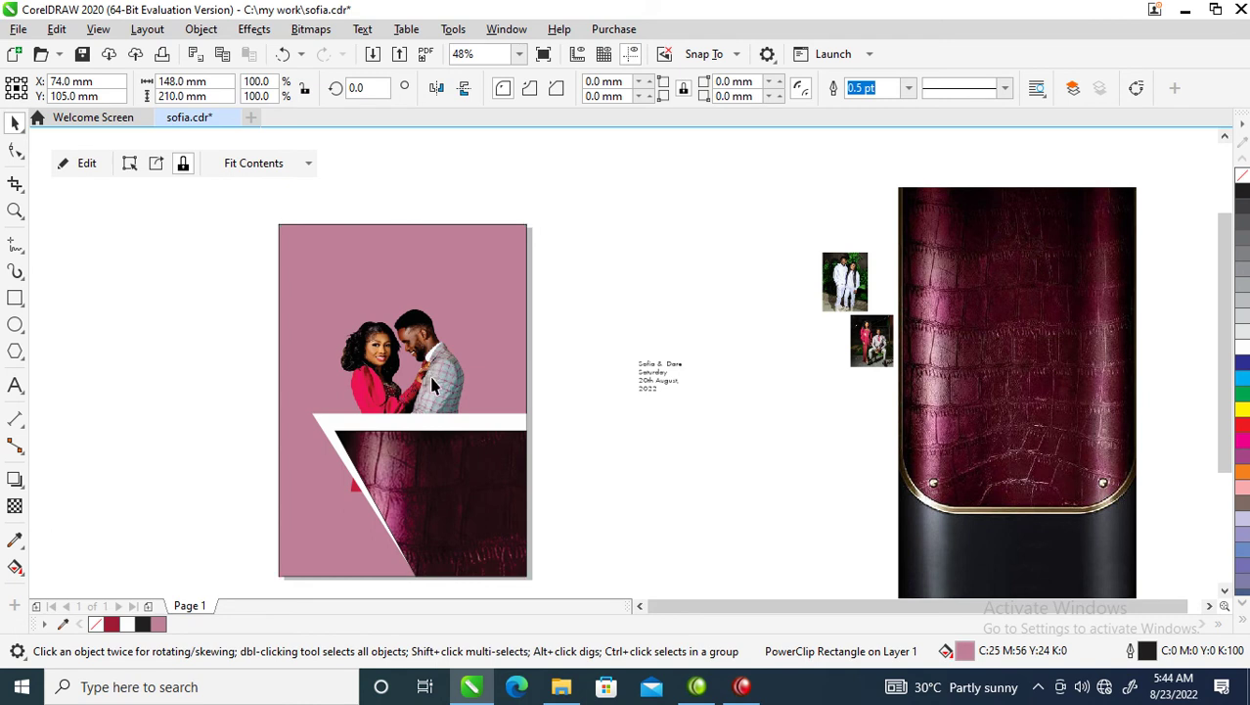
pyautogui.moveTo(469, 303); pyautogui.dragTo(543, 230)
pyautogui.moveTo(461, 346); pyautogui.dragTo(454, 367)
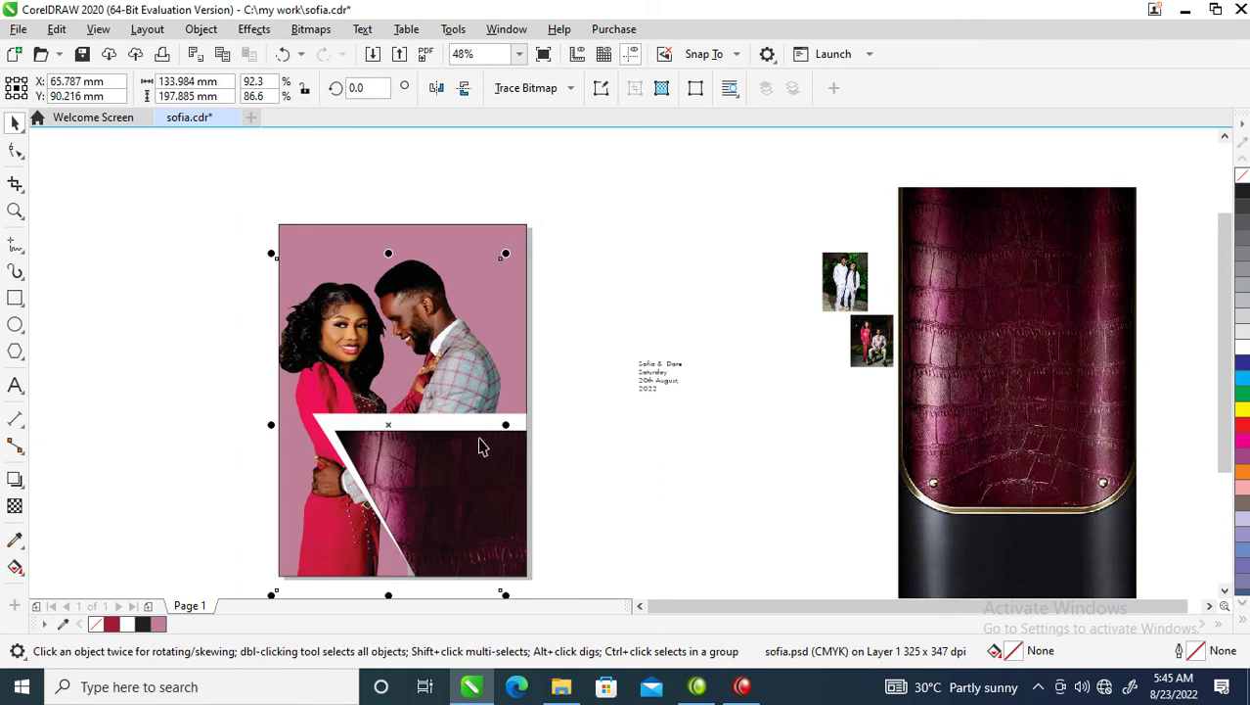
# Shrink the white strip and leather panel together, and copy the names text near the page top
pyautogui.moveTo(587, 360); pyautogui.dragTo(295, 541)
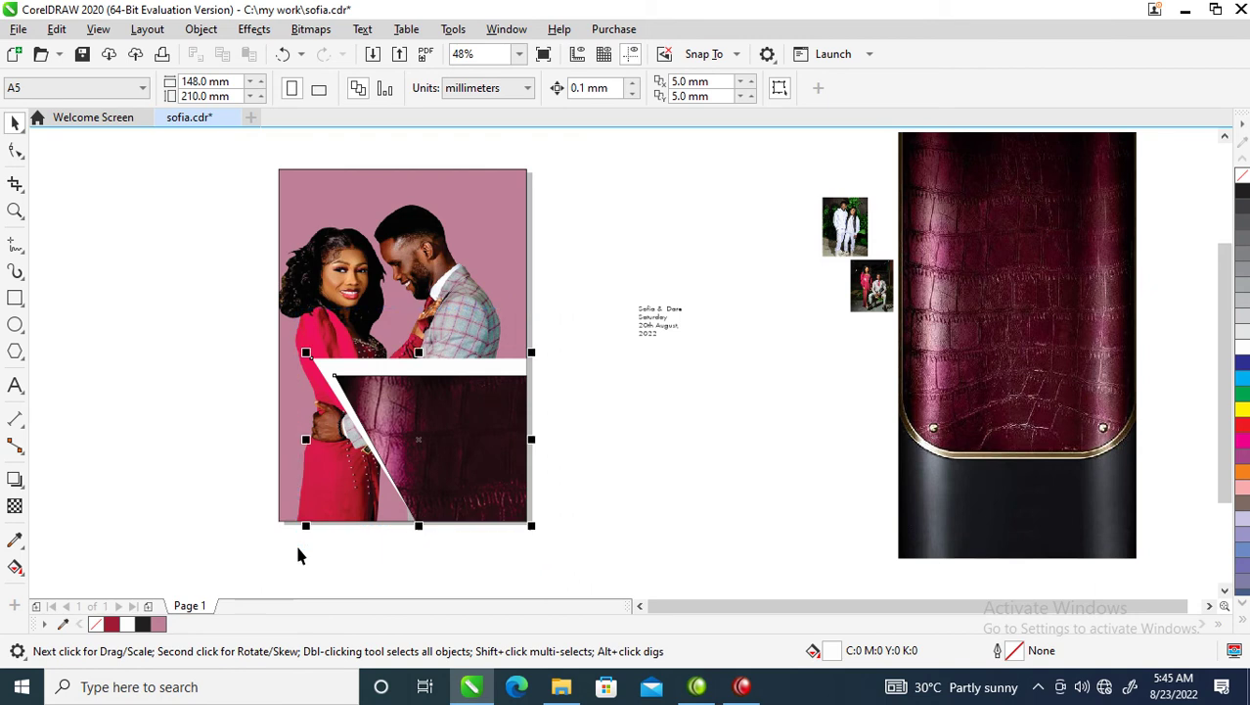
pyautogui.moveTo(305, 353); pyautogui.dragTo(339, 378)
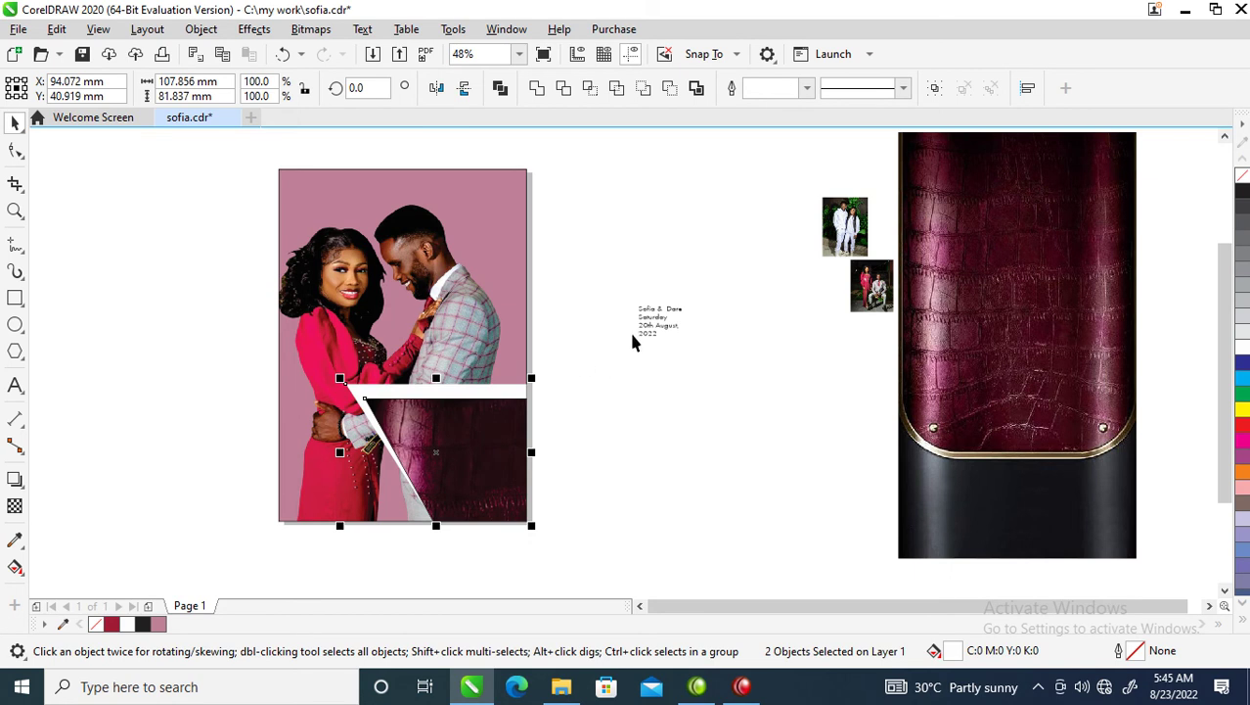
pyautogui.press('z')
pyautogui.moveTo(235, 159); pyautogui.dragTo(767, 434)
pyautogui.moveTo(901, 402); pyautogui.dragTo(399, 188)
pyautogui.doubleClick(398, 191)
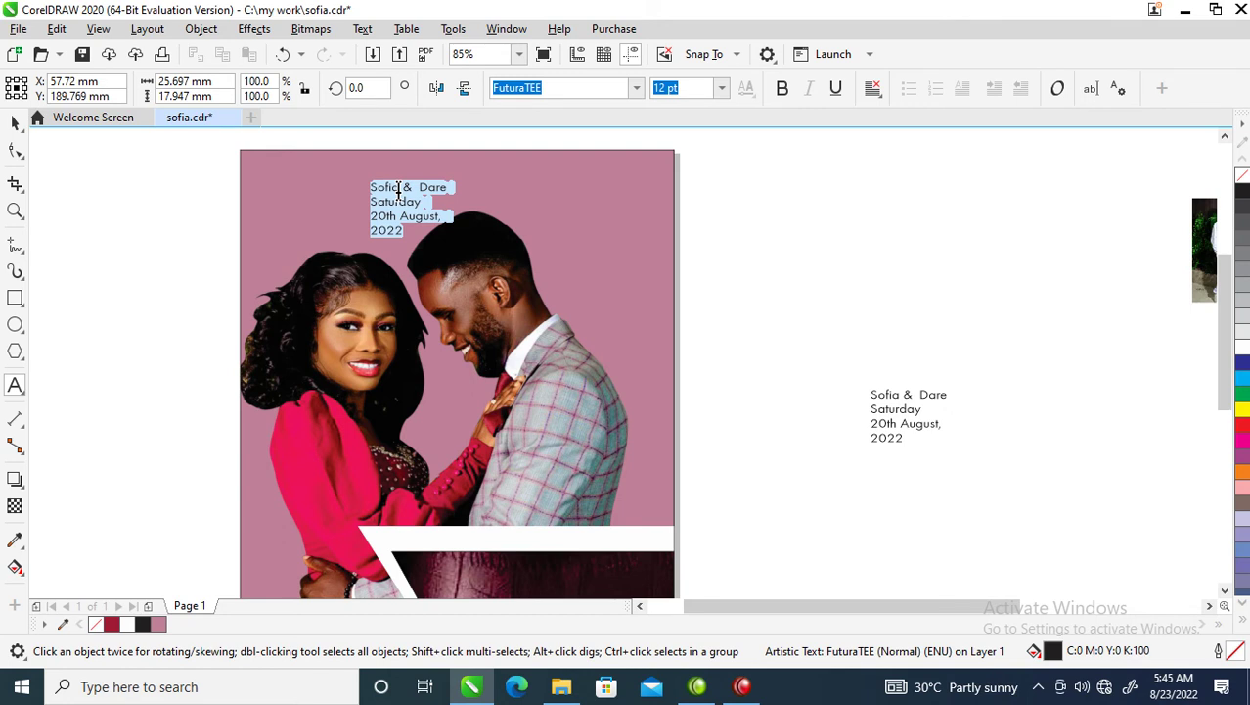
# Retype the copied text as Celebration of Love in white Hello Paris Serif, about 27 pt
pyautogui.press('Delete')
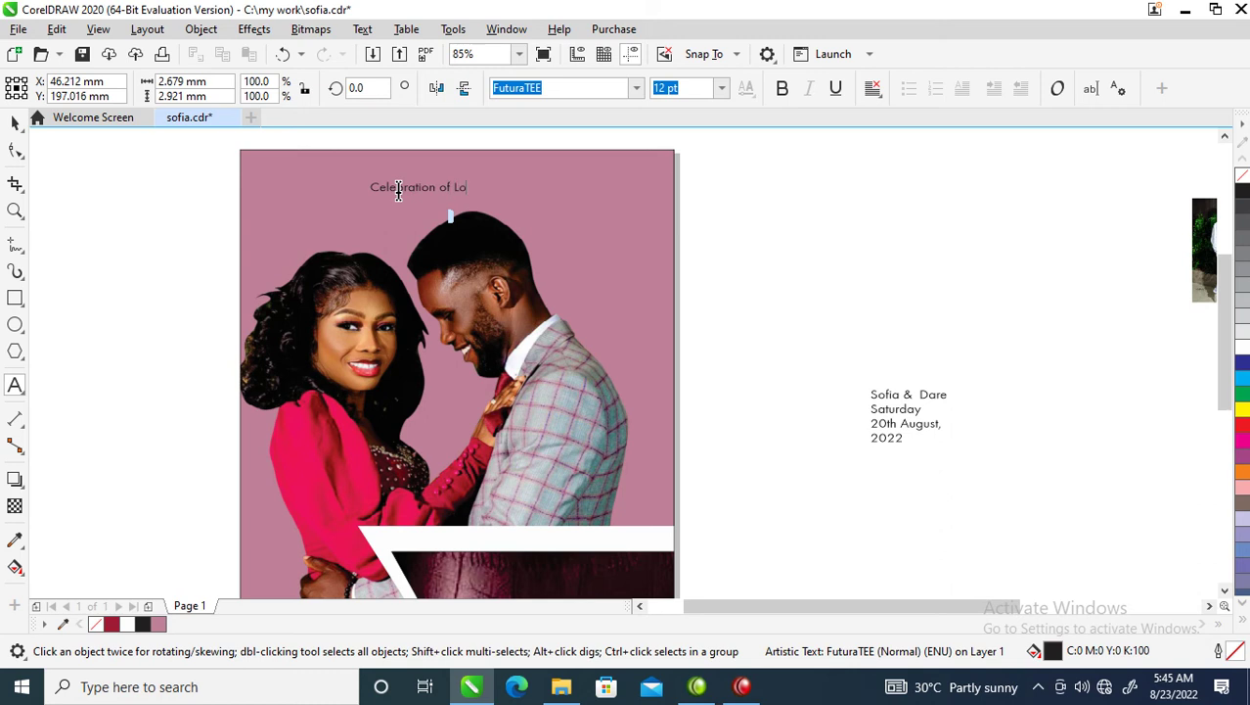
pyautogui.hotkey('ctrl', 'space')
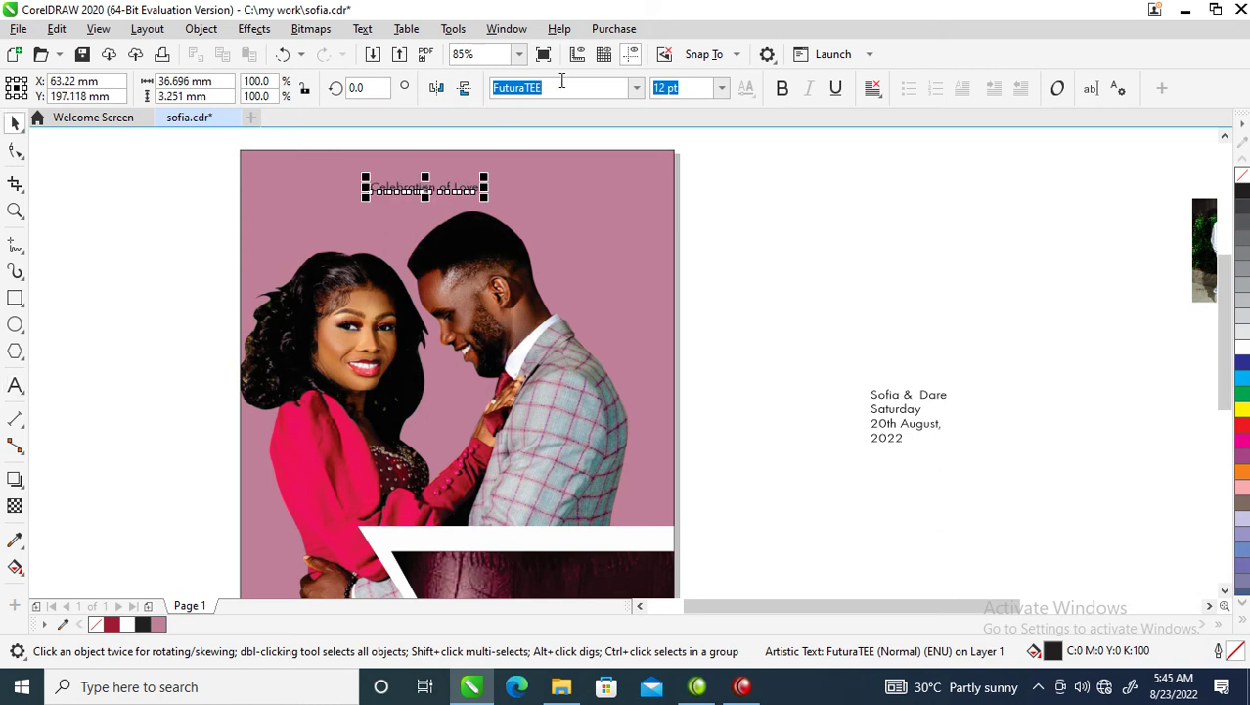
pyautogui.click(636, 88)
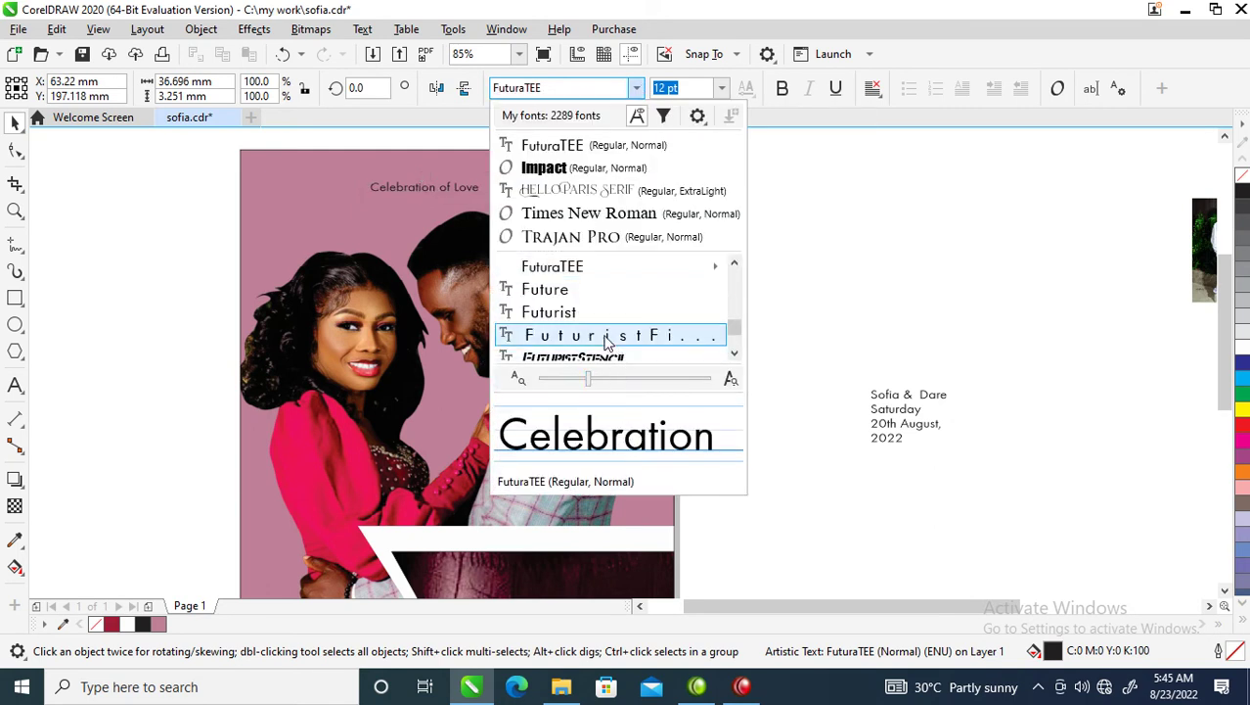
pyautogui.click(597, 190)
pyautogui.moveTo(521, 198); pyautogui.dragTo(603, 186)
pyautogui.click(1238, 362)
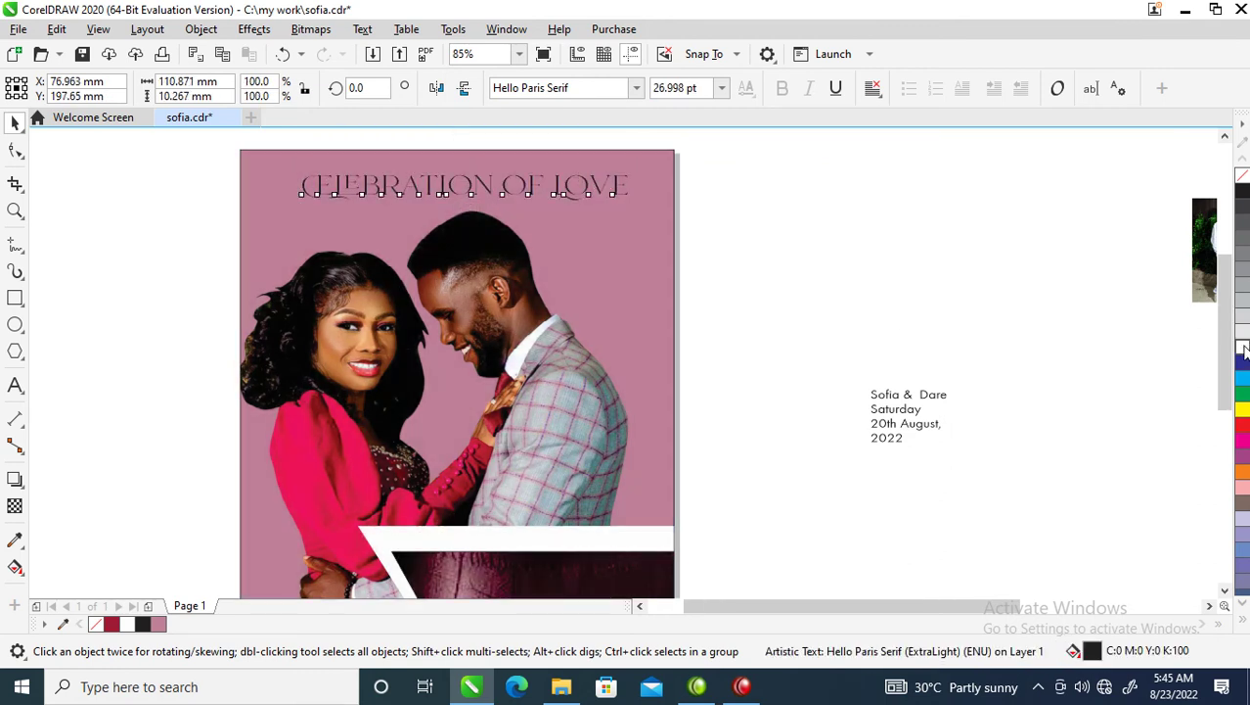
# Move the names and date text block left and zoom in on it
pyautogui.scroll(-5, 910, 392)
pyautogui.press('z')
pyautogui.moveTo(731, 311); pyautogui.dragTo(957, 491)
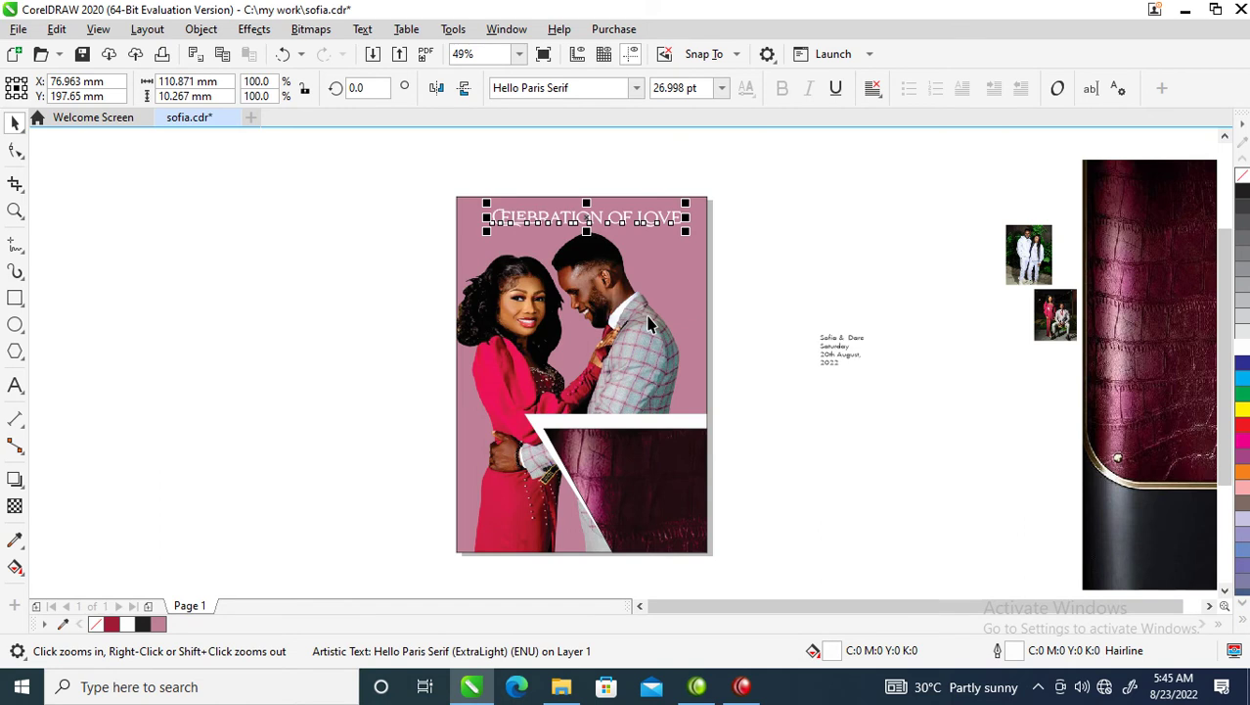
pyautogui.moveTo(389, 186); pyautogui.dragTo(916, 525)
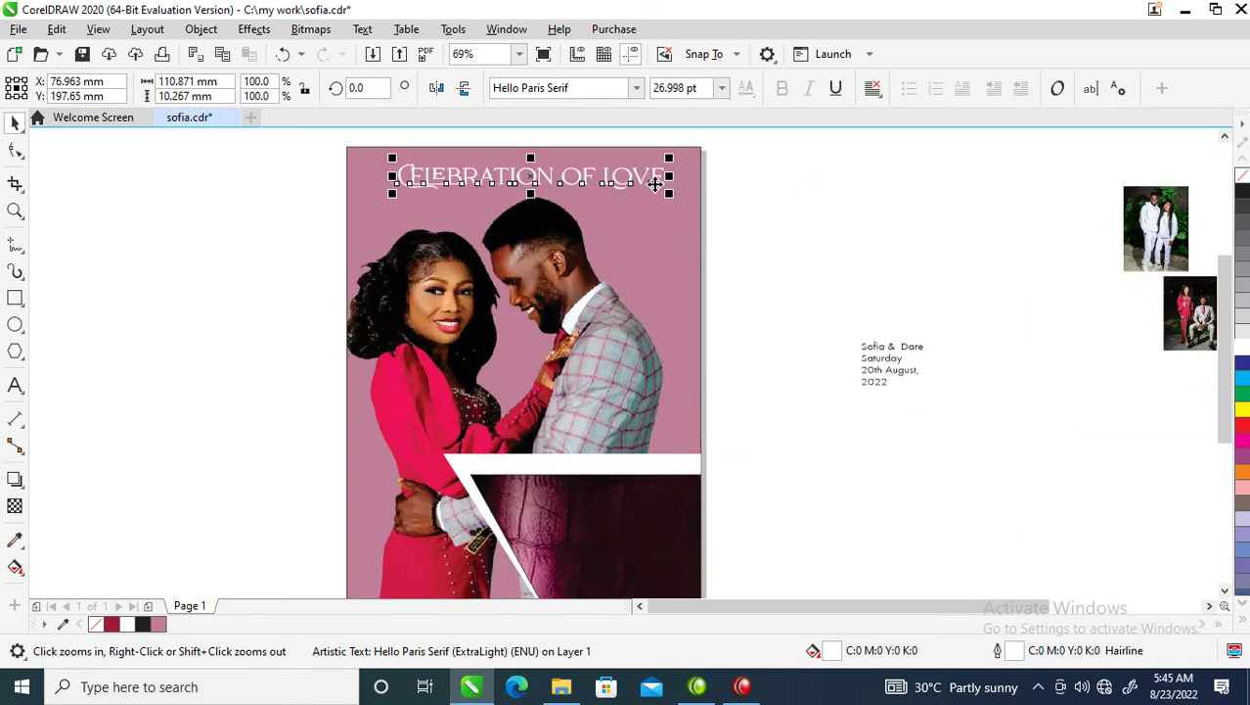
pyautogui.moveTo(881, 356); pyautogui.dragTo(830, 348)
pyautogui.press('z')
pyautogui.moveTo(730, 242); pyautogui.dragTo(975, 473)
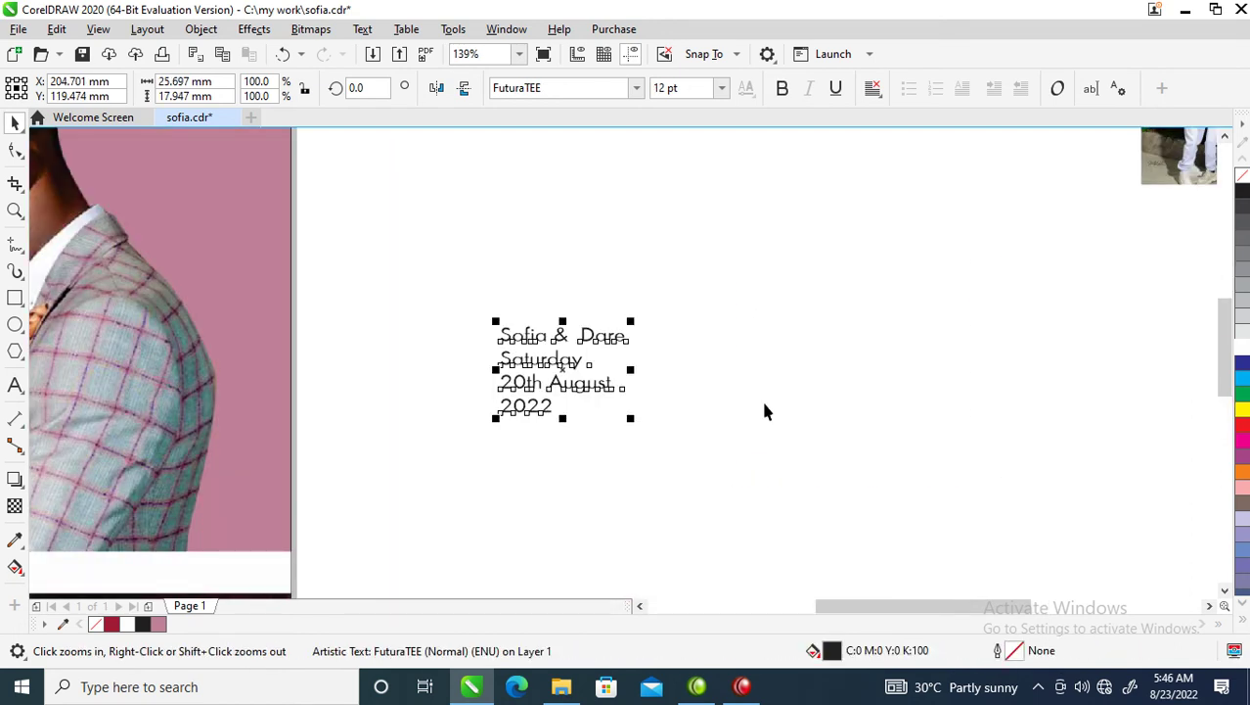
# Place the names line on the leather panel, make it white, and enlarge it to about 25 pt
pyautogui.press('space')
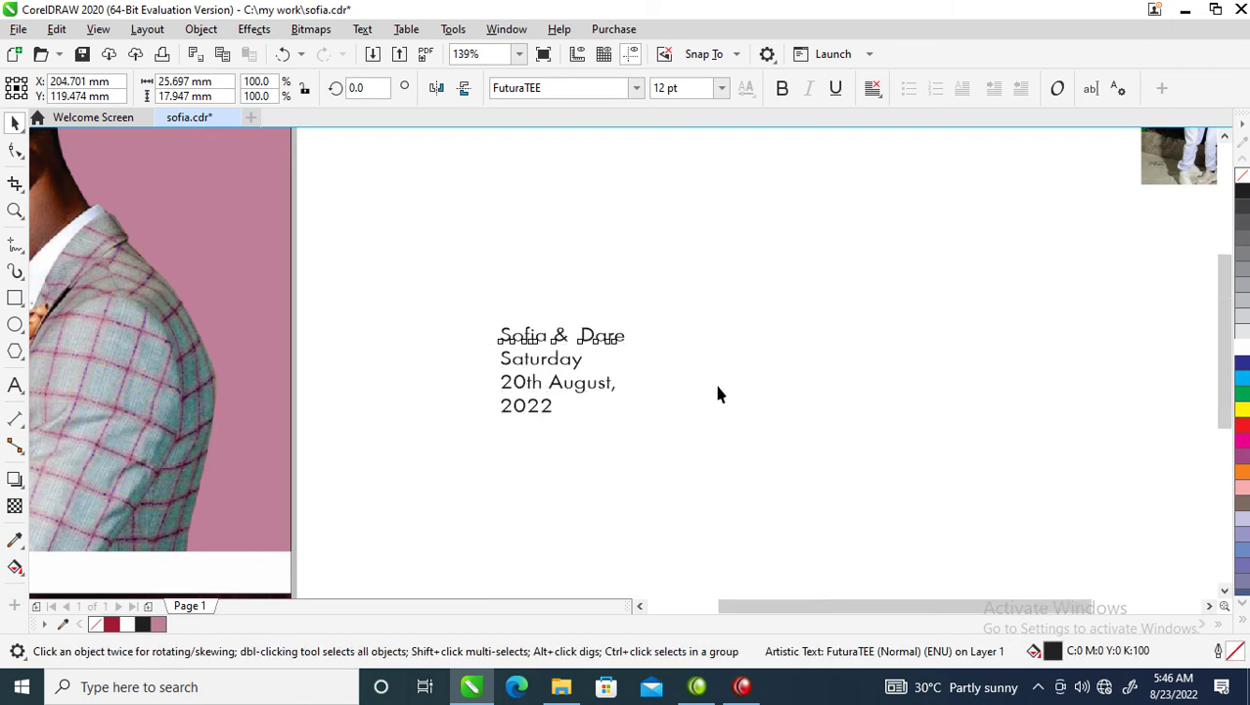
pyautogui.scroll(-3, 717, 393)
pyautogui.press('z')
pyautogui.moveTo(333, 266); pyautogui.dragTo(641, 480)
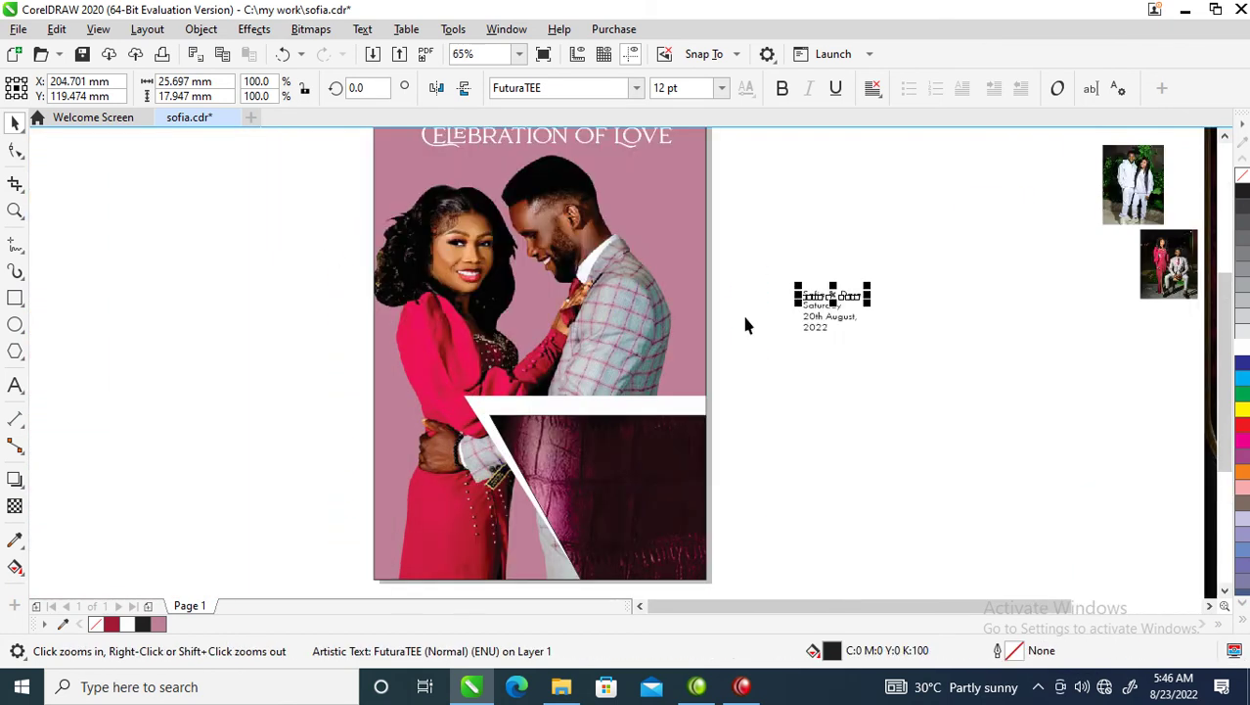
pyautogui.moveTo(832, 296); pyautogui.dragTo(583, 456)
pyautogui.moveTo(469, 389); pyautogui.dragTo(716, 565)
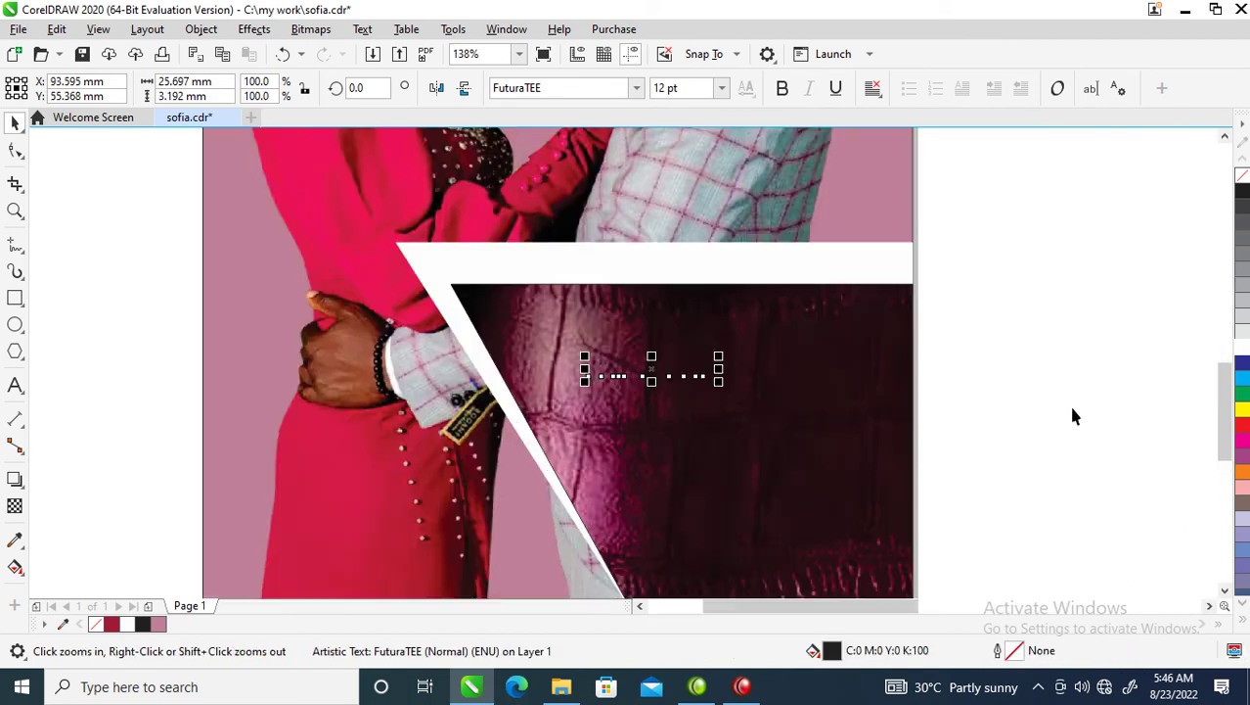
pyautogui.click(1243, 350)
pyautogui.press('space')
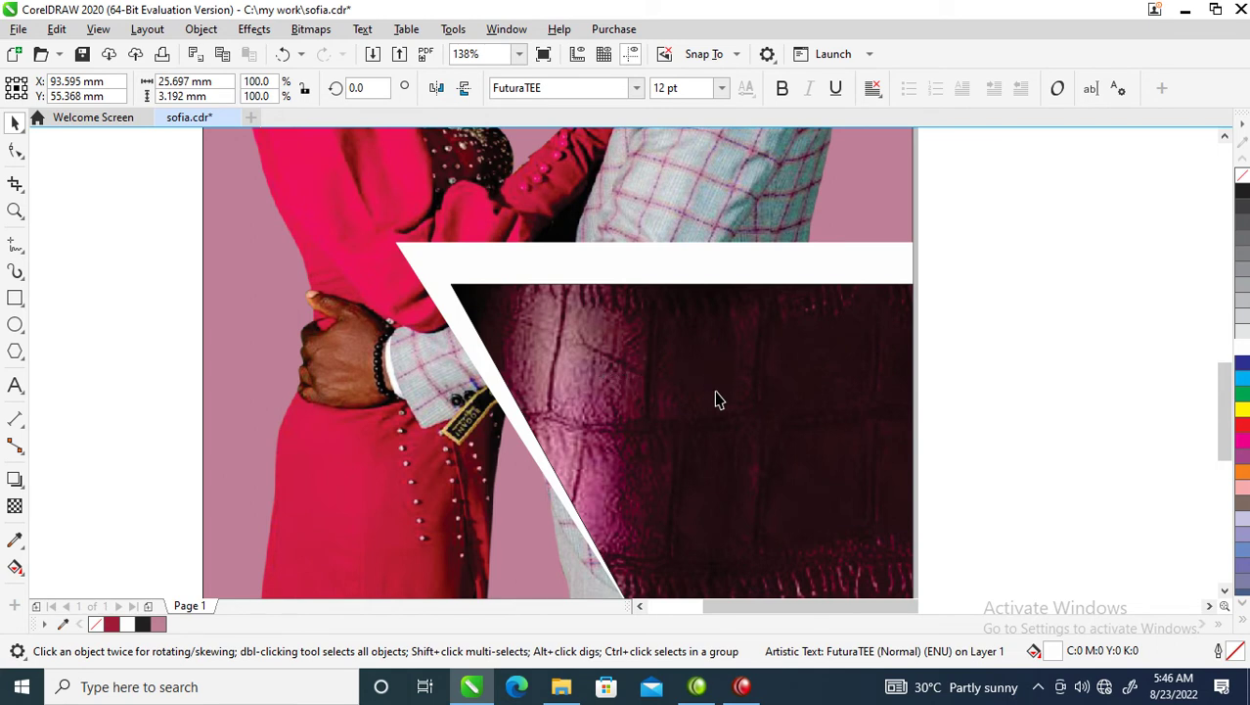
pyautogui.moveTo(719, 381); pyautogui.dragTo(766, 446)
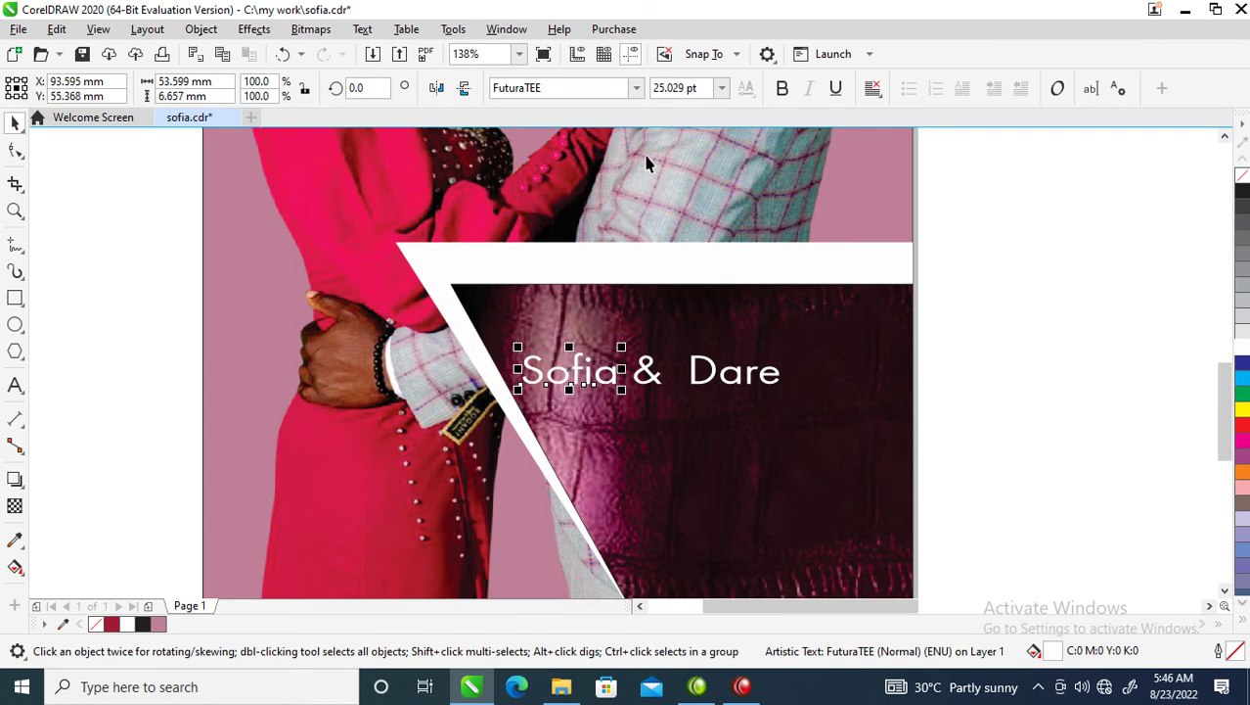
# Set SOFIA in Hello Paris Serif above & DARE and copy its properties onto & DARE
pyautogui.click(637, 89)
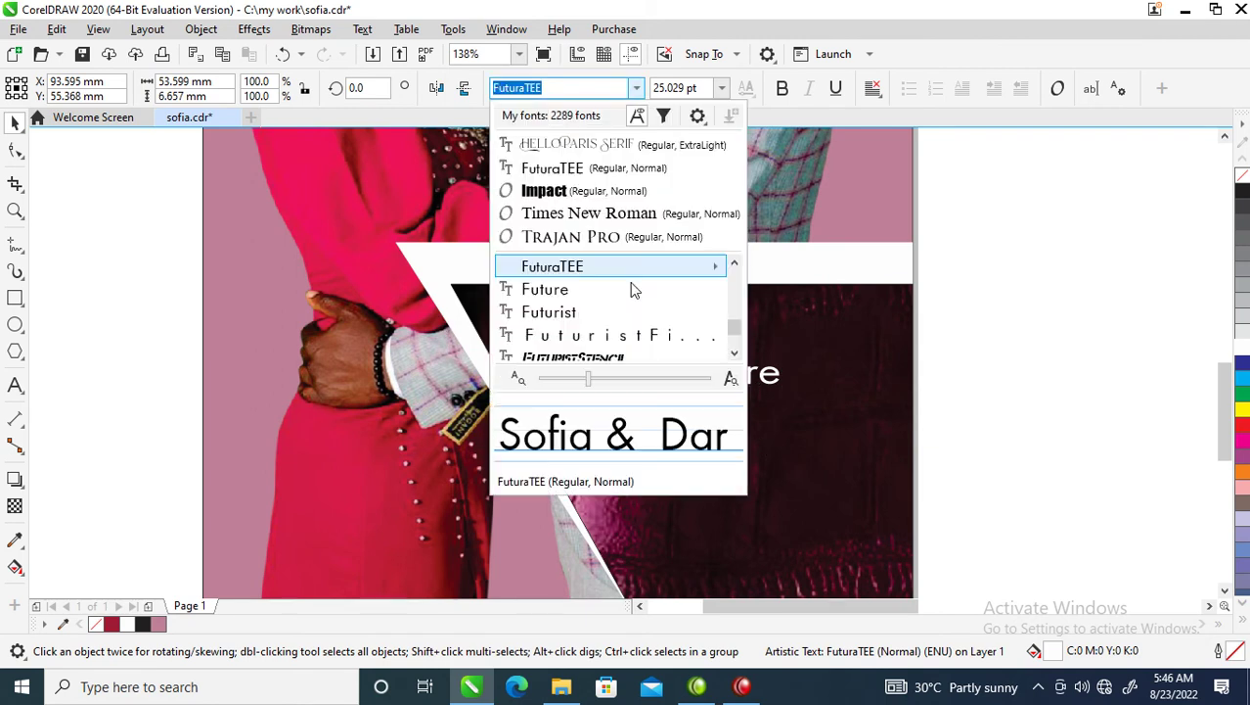
pyautogui.click(559, 147)
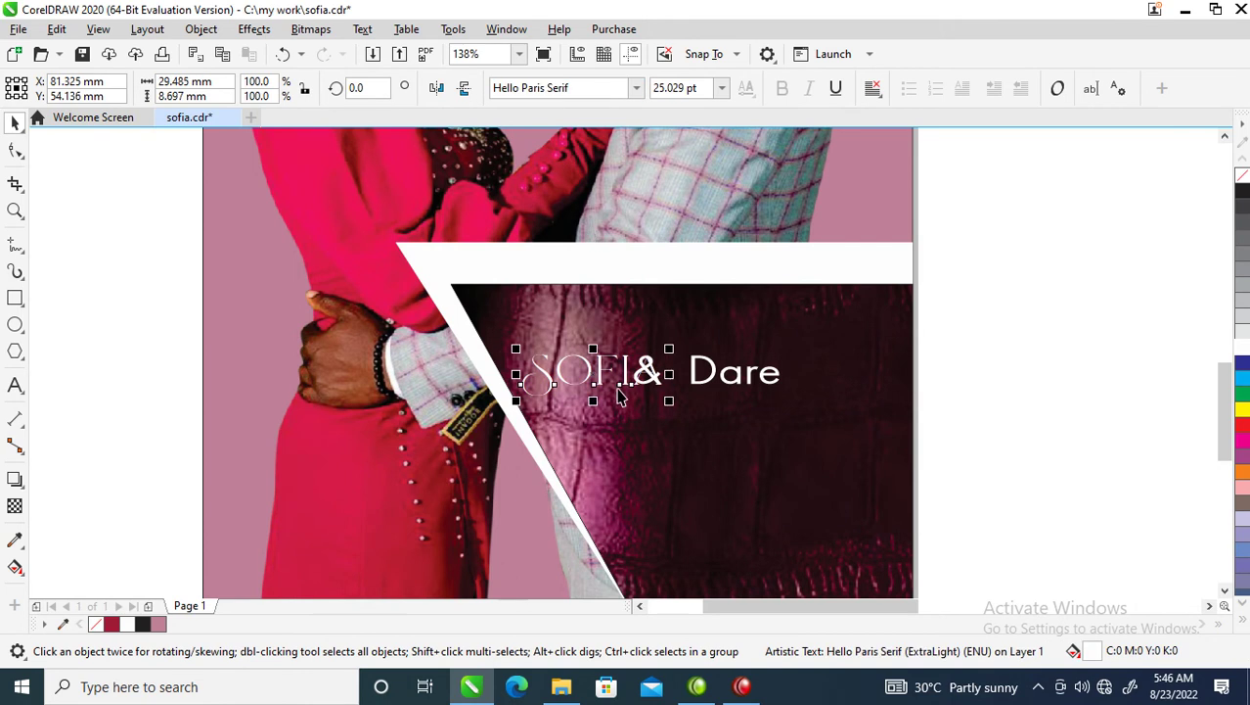
pyautogui.moveTo(597, 354); pyautogui.dragTo(728, 373)
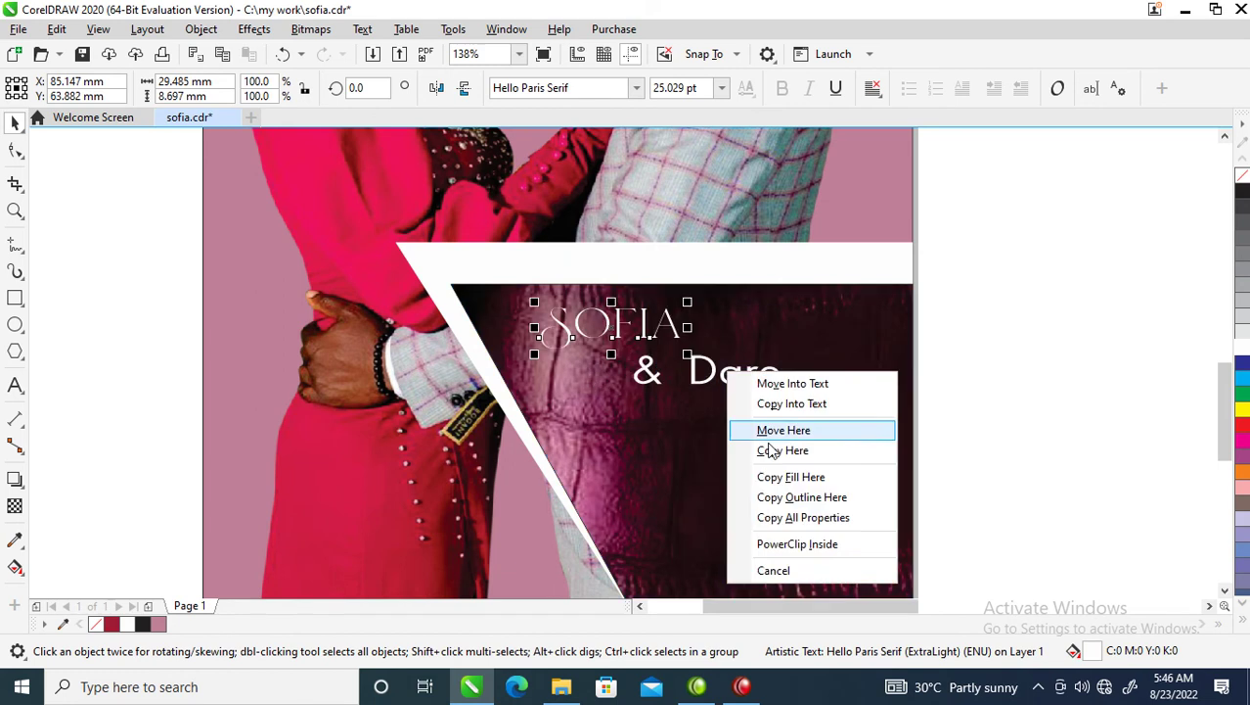
pyautogui.click(823, 518)
# Enlarge DARE and SOFIA to matching size and stack SOFIA, & and DARE
pyautogui.moveTo(775, 390); pyautogui.dragTo(682, 522)
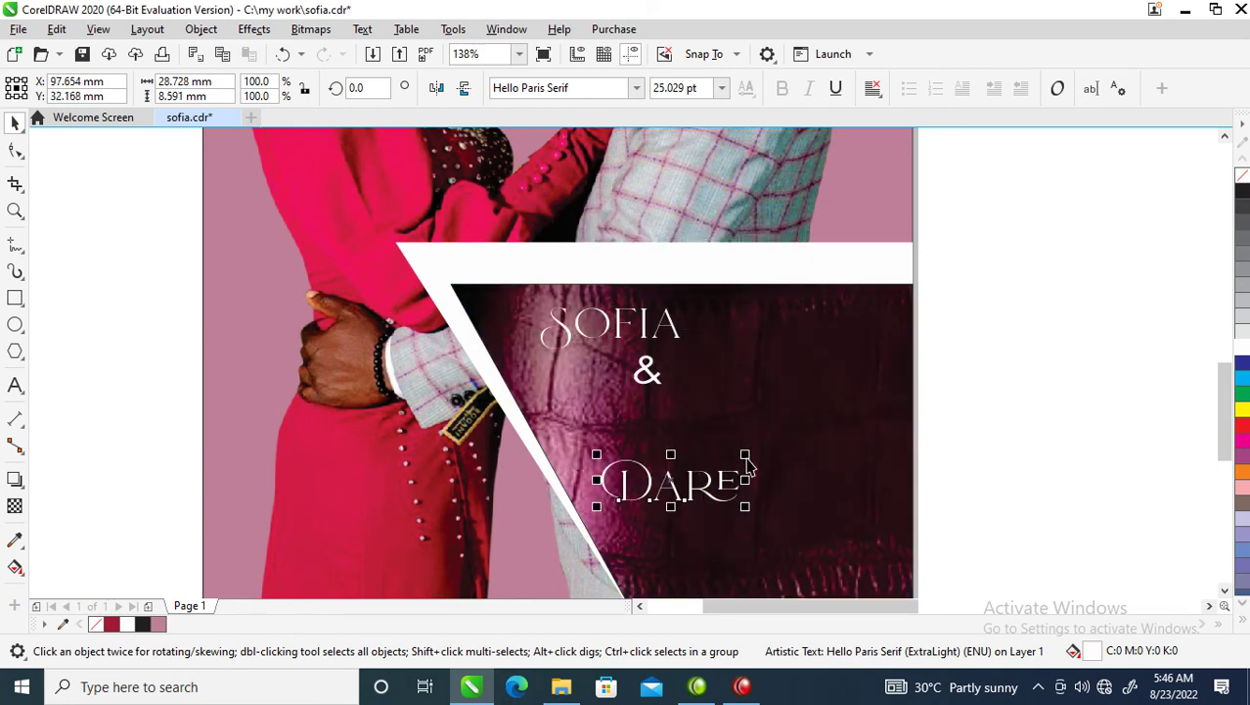
pyautogui.moveTo(751, 453); pyautogui.dragTo(877, 383)
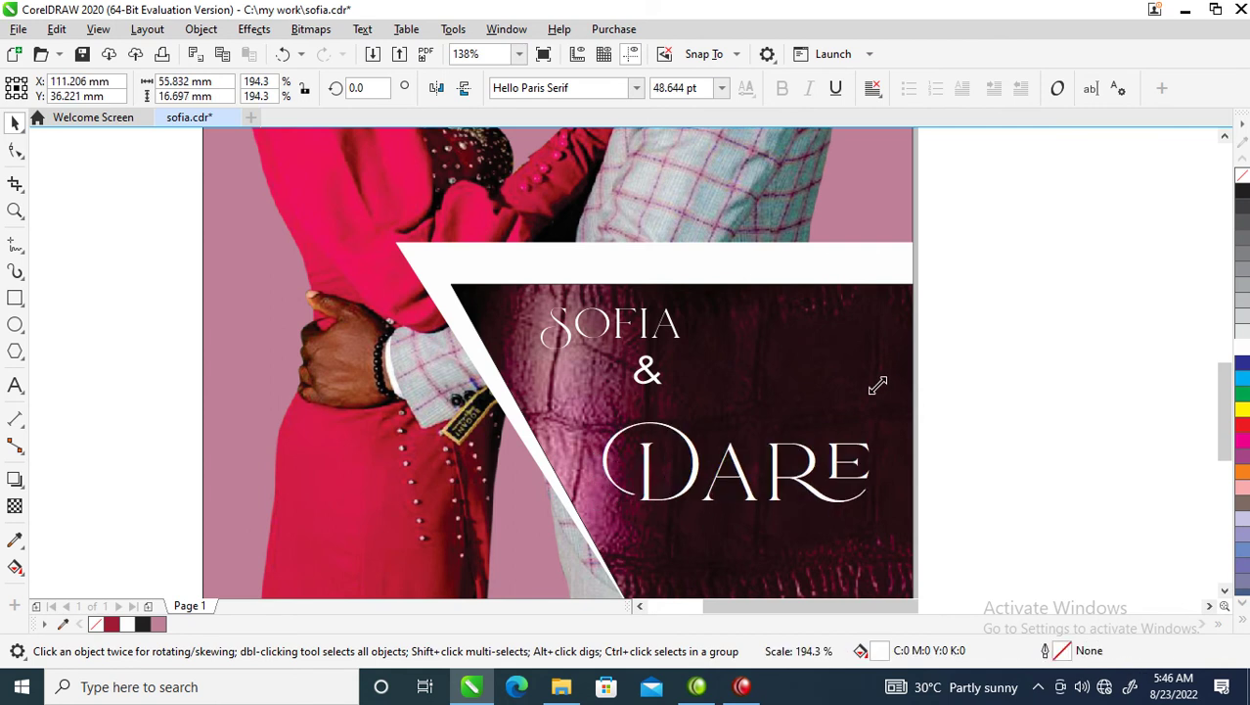
pyautogui.click(658, 331)
pyautogui.hotkey('ctrl', 'r')
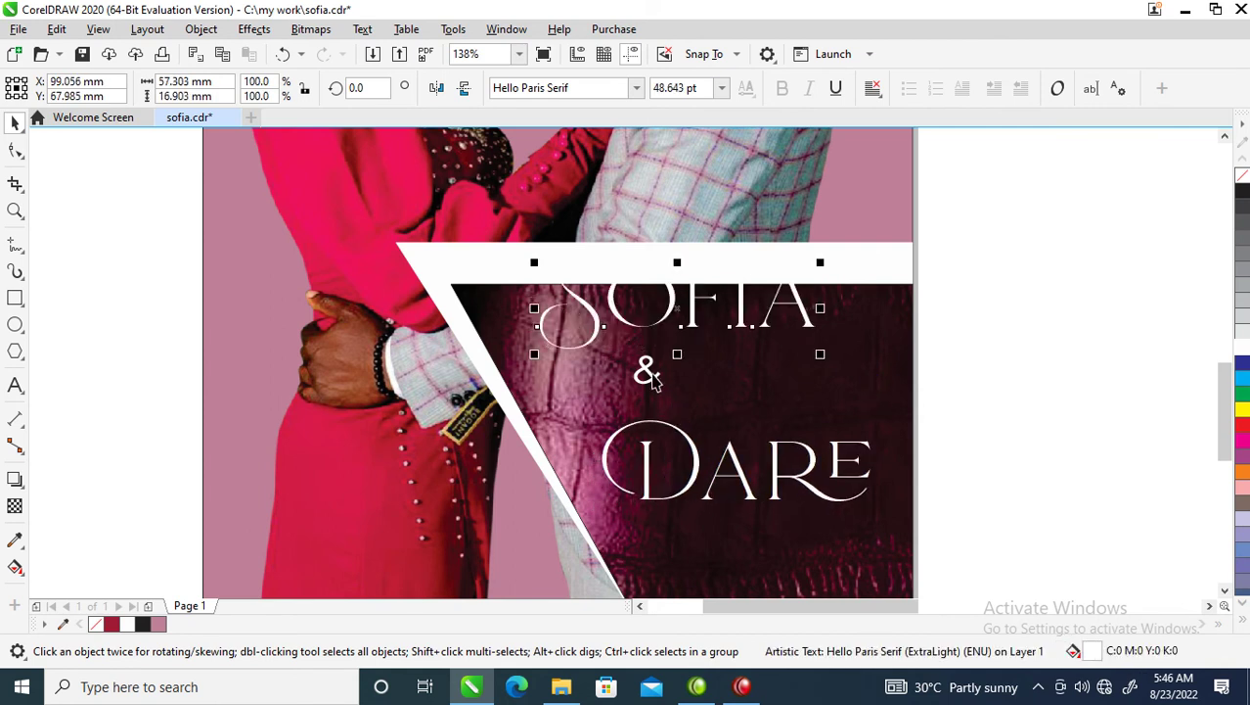
pyautogui.moveTo(654, 382); pyautogui.dragTo(591, 436)
pyautogui.moveTo(698, 358); pyautogui.dragTo(682, 404)
pyautogui.keyDown('shift'); pyautogui.click(695, 480); pyautogui.keyUp('shift')
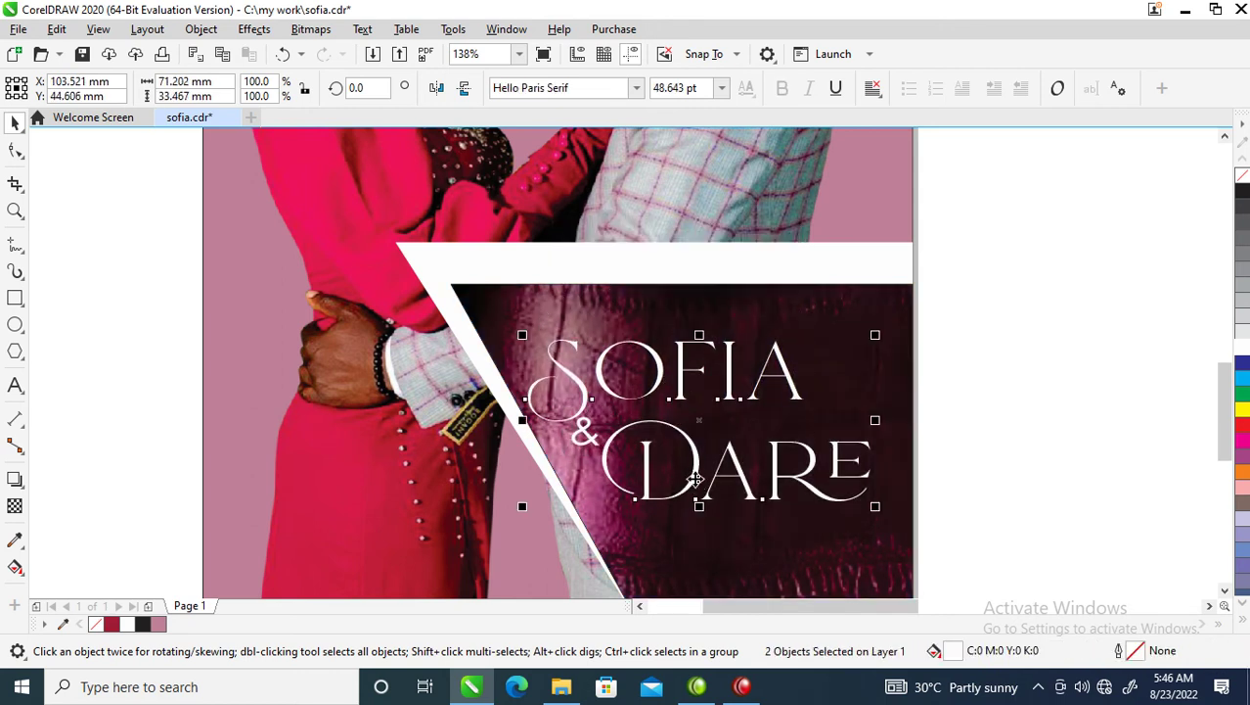
# Outline the SOFIA and DARE lettering in white at 2 pt with rounded line caps
pyautogui.rightClick(1243, 349)
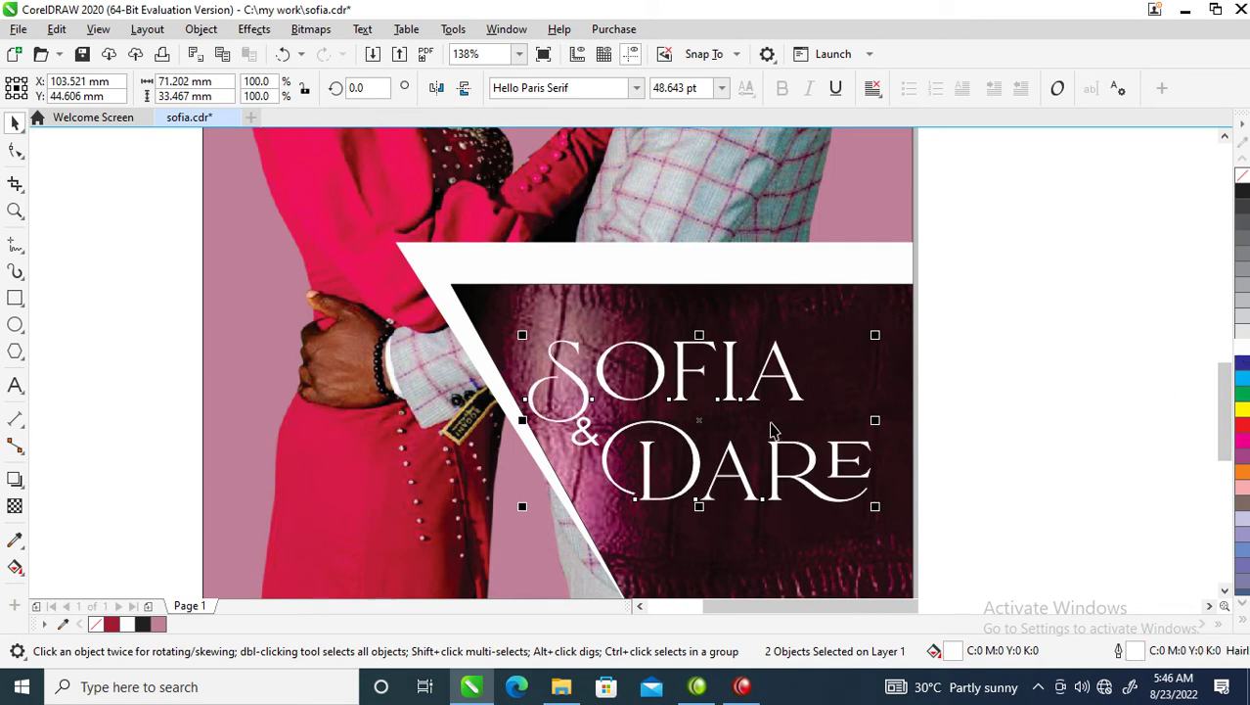
pyautogui.press('F12')
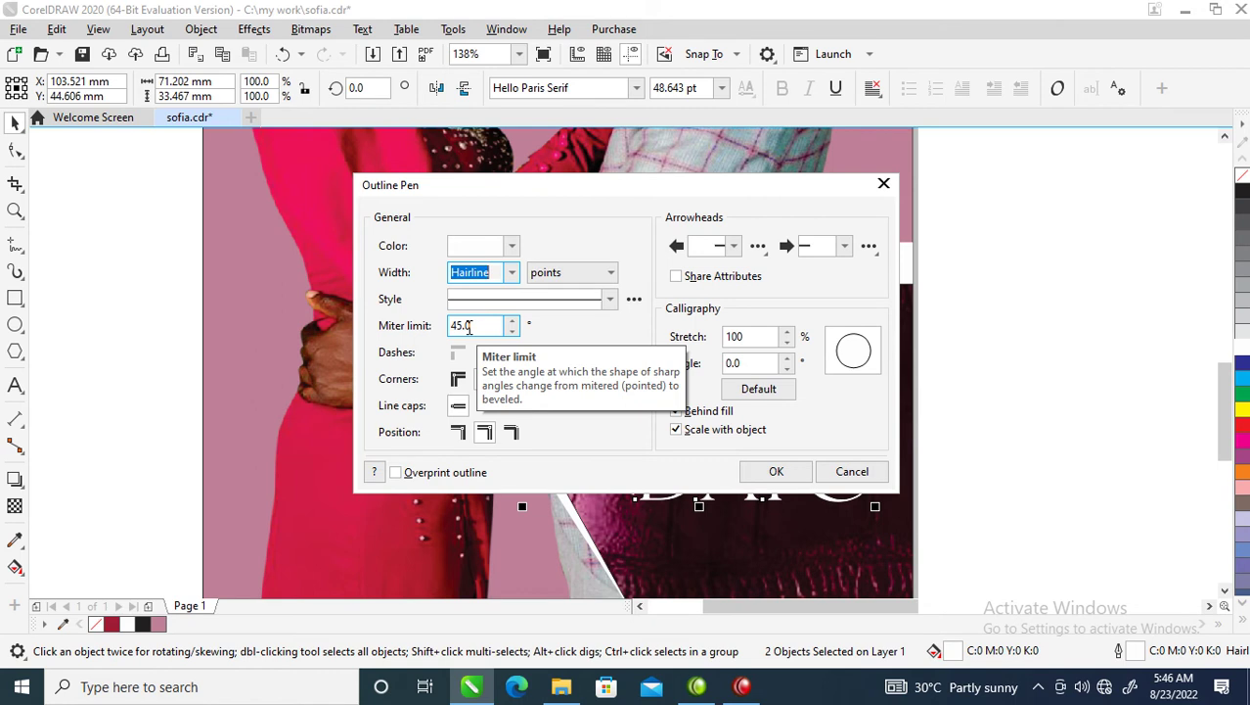
pyautogui.write('2')
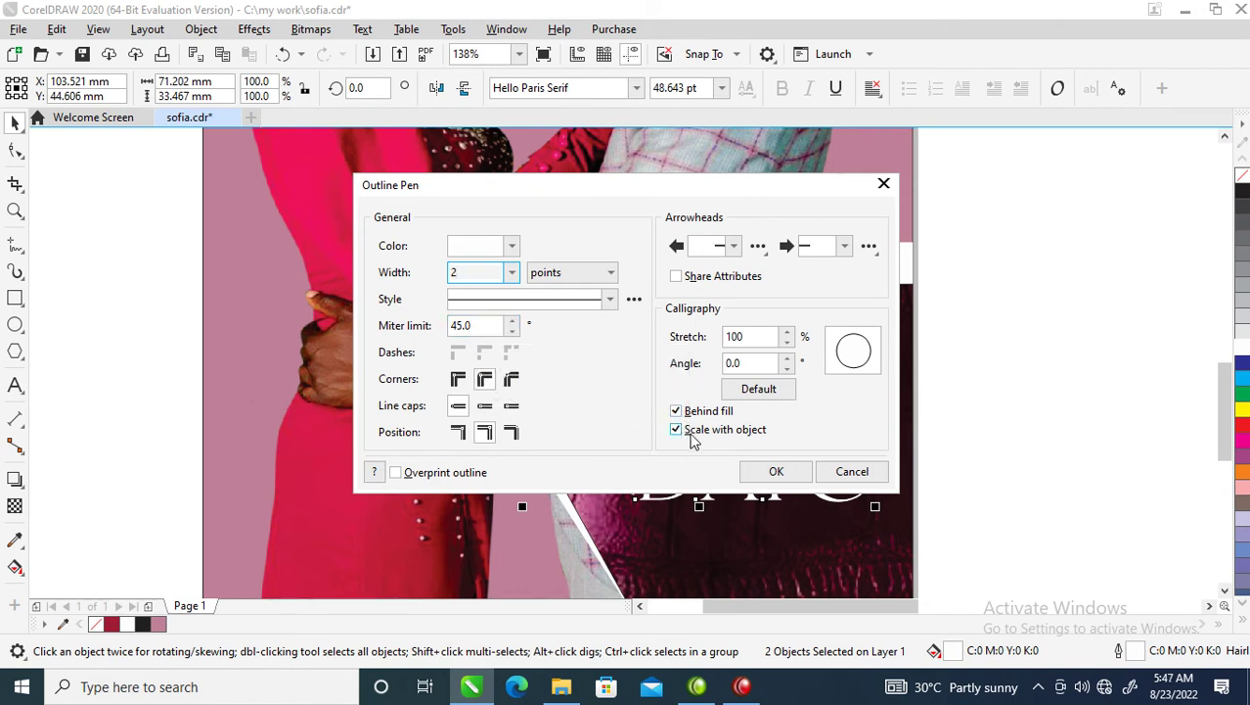
pyautogui.click(486, 405)
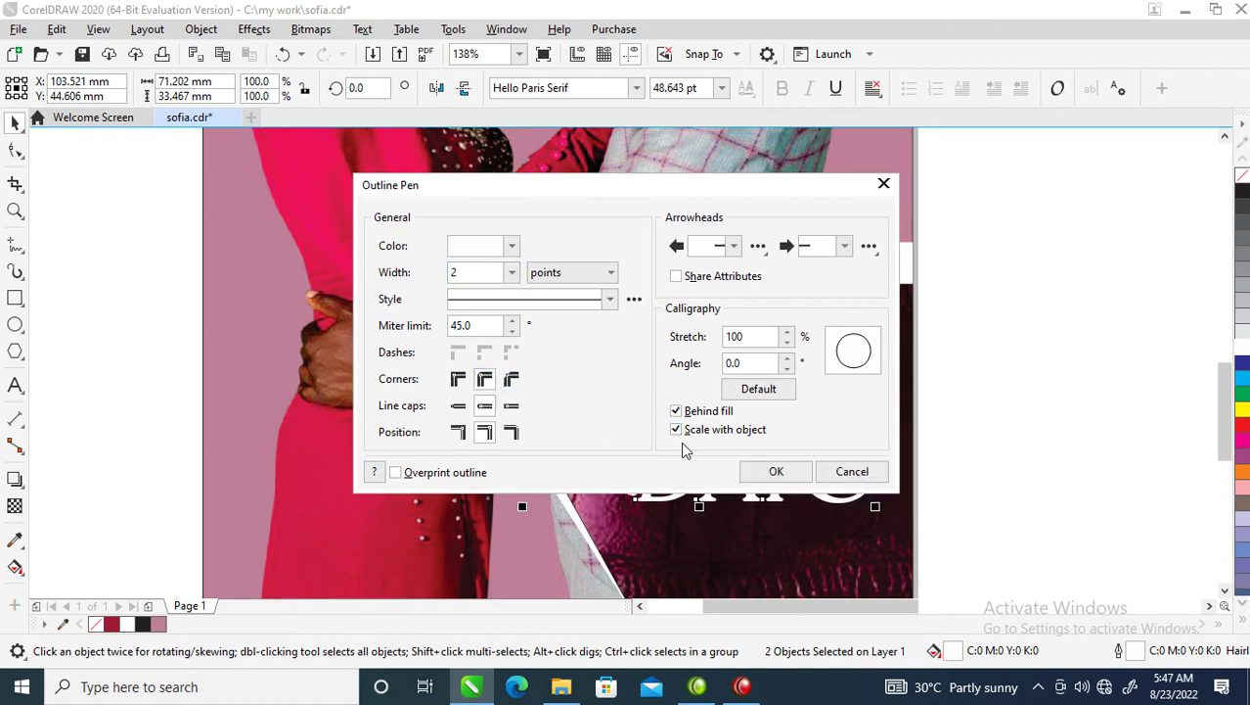
pyautogui.click(776, 471)
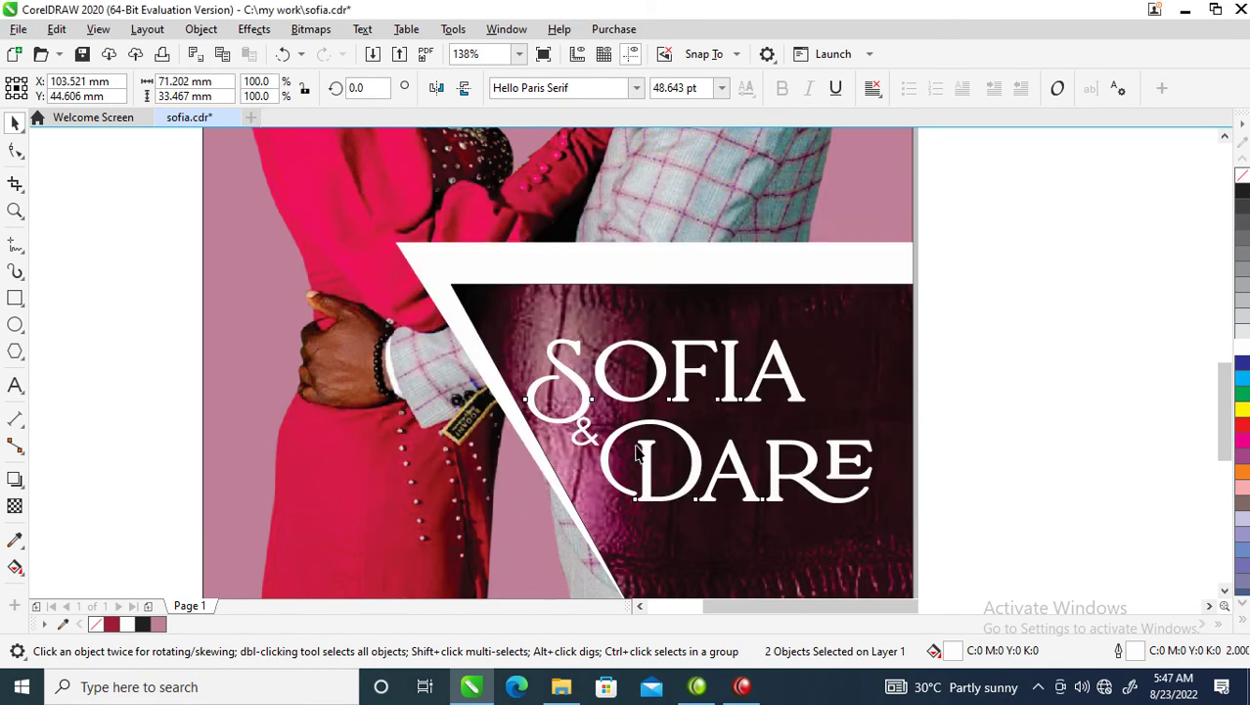
pyautogui.scroll(-5, 624, 448)
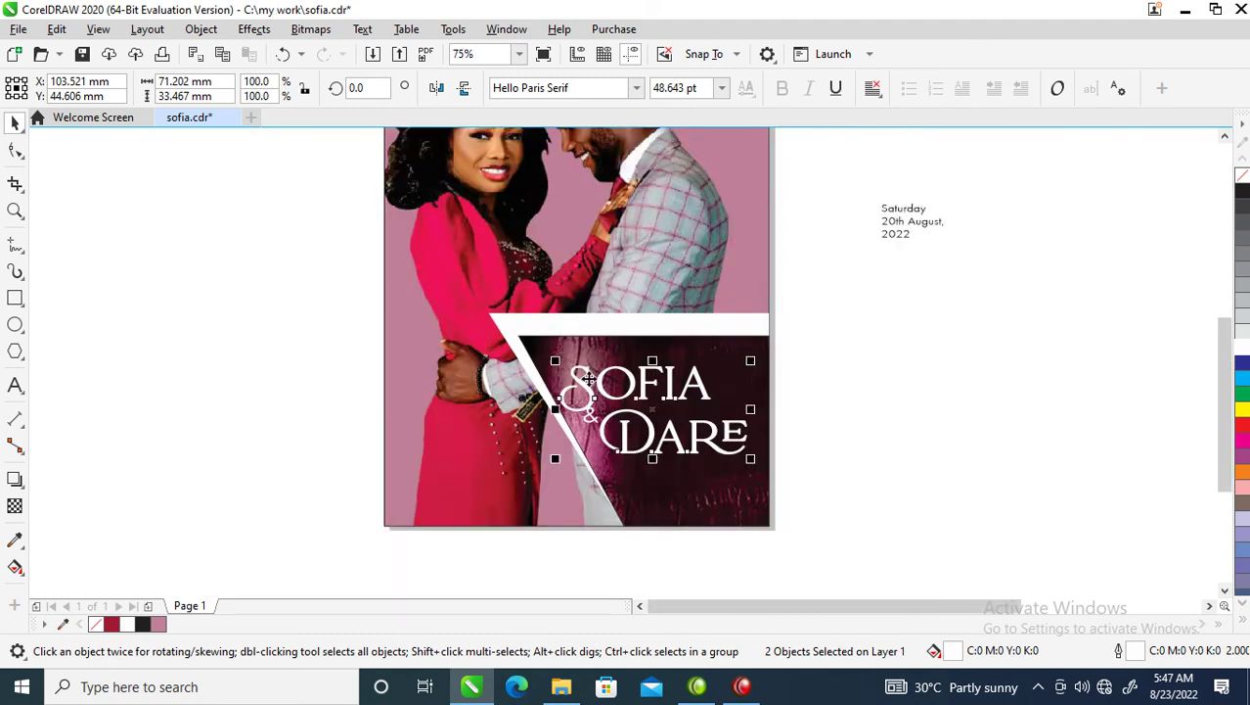
# Zoom in on the names and nudge DARE slightly up and right of the &
pyautogui.moveTo(565, 375); pyautogui.dragTo(719, 446)
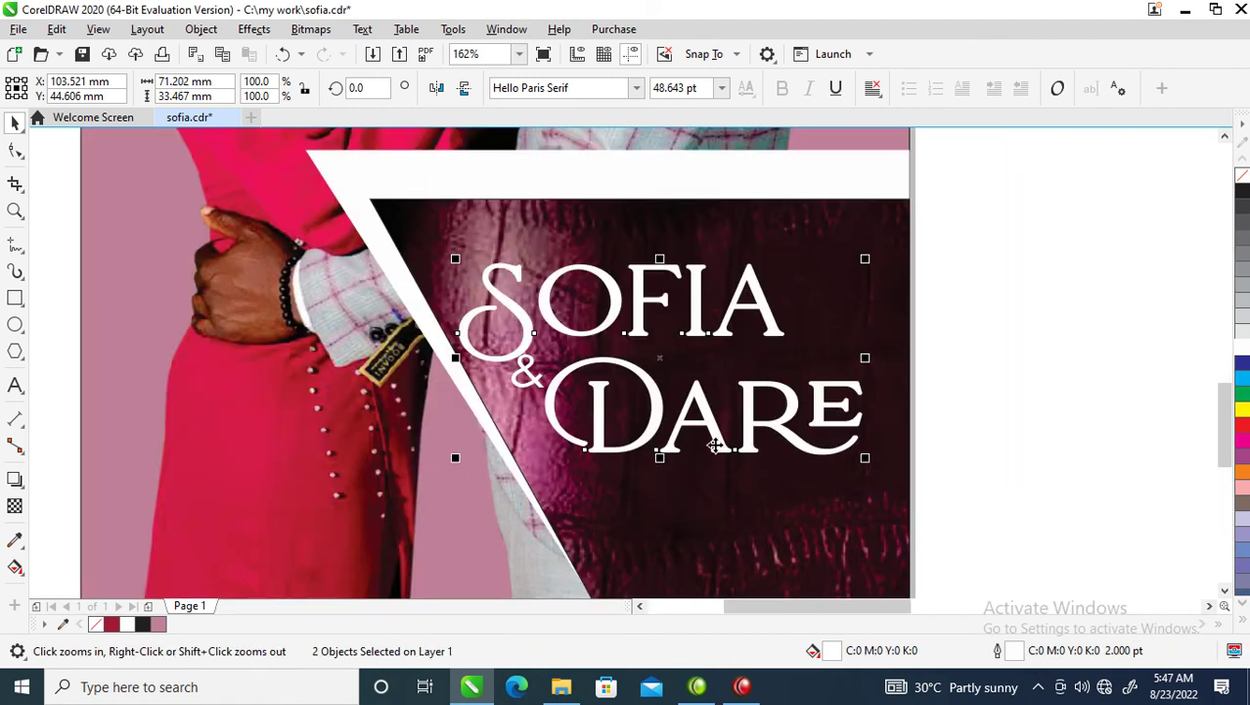
pyautogui.press('space')
pyautogui.click(533, 387)
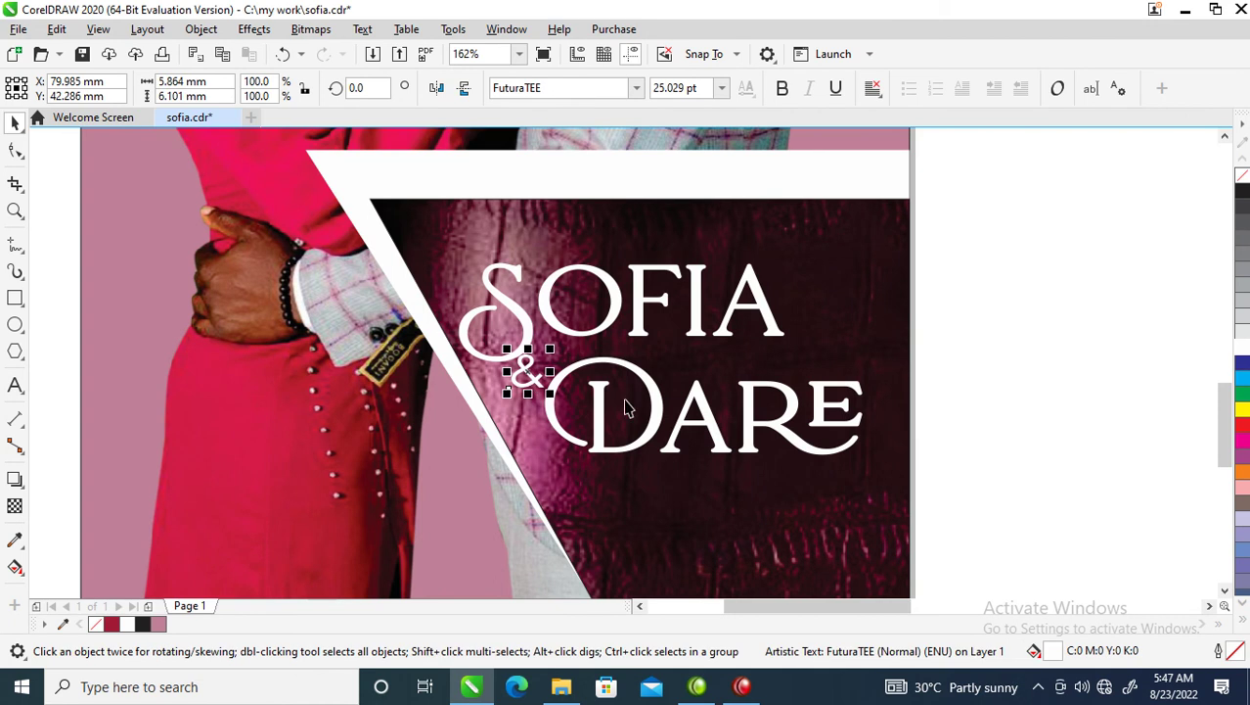
pyautogui.moveTo(663, 416); pyautogui.dragTo(693, 399)
pyautogui.press('space')
pyautogui.click(582, 374)
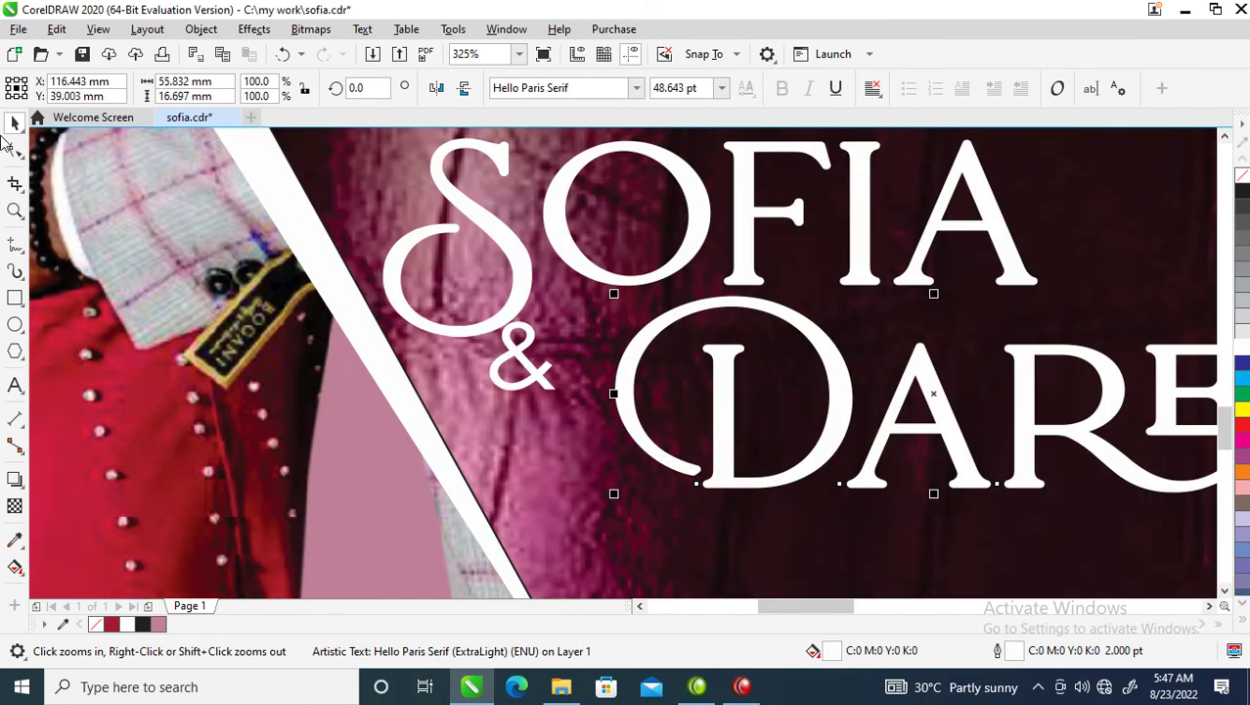
# Draw a short vertical Bézier line beside the & and give it a white outline
pyautogui.click(21, 251)
pyautogui.click(64, 285)
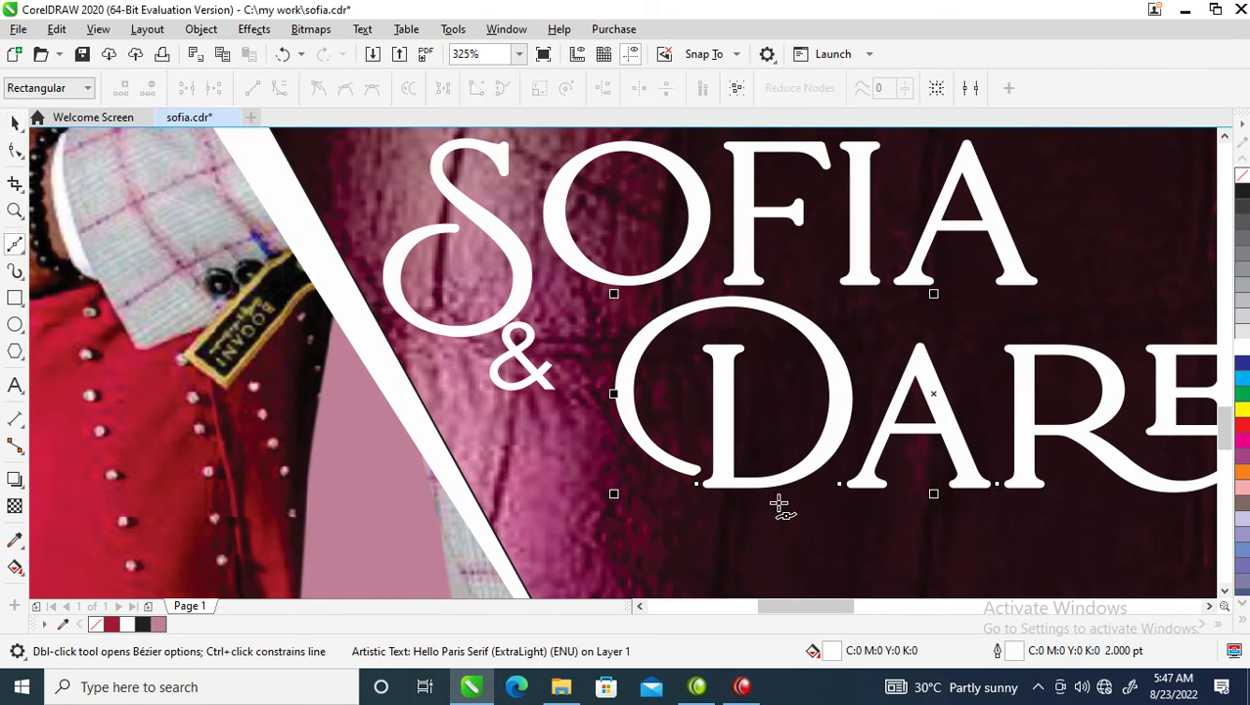
pyautogui.click(574, 299)
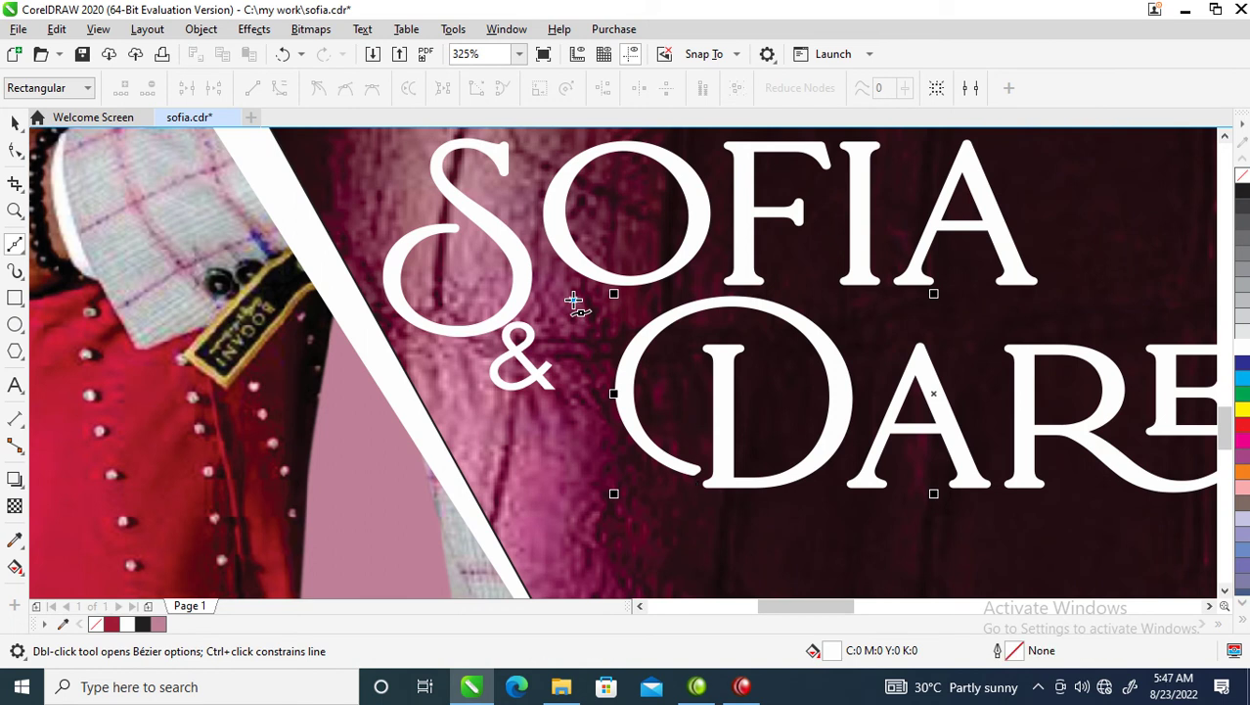
pyautogui.doubleClick(573, 483)
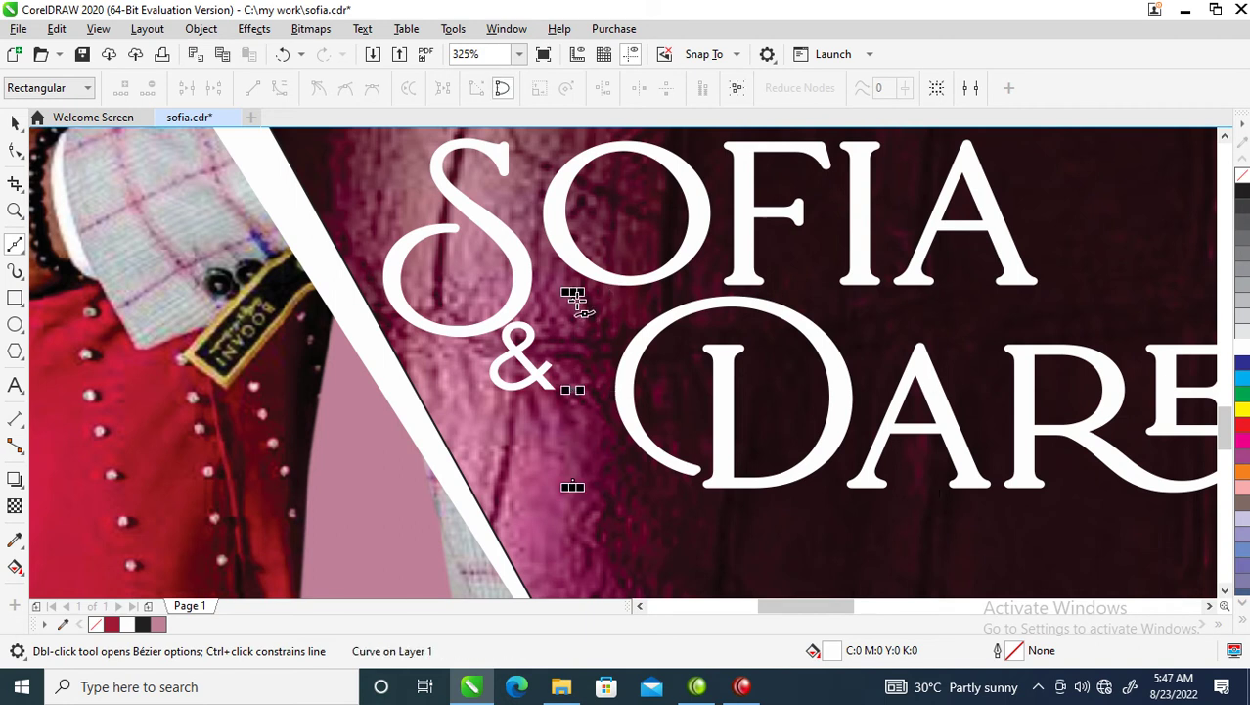
pyautogui.click(574, 389)
pyautogui.rightClick(1242, 347)
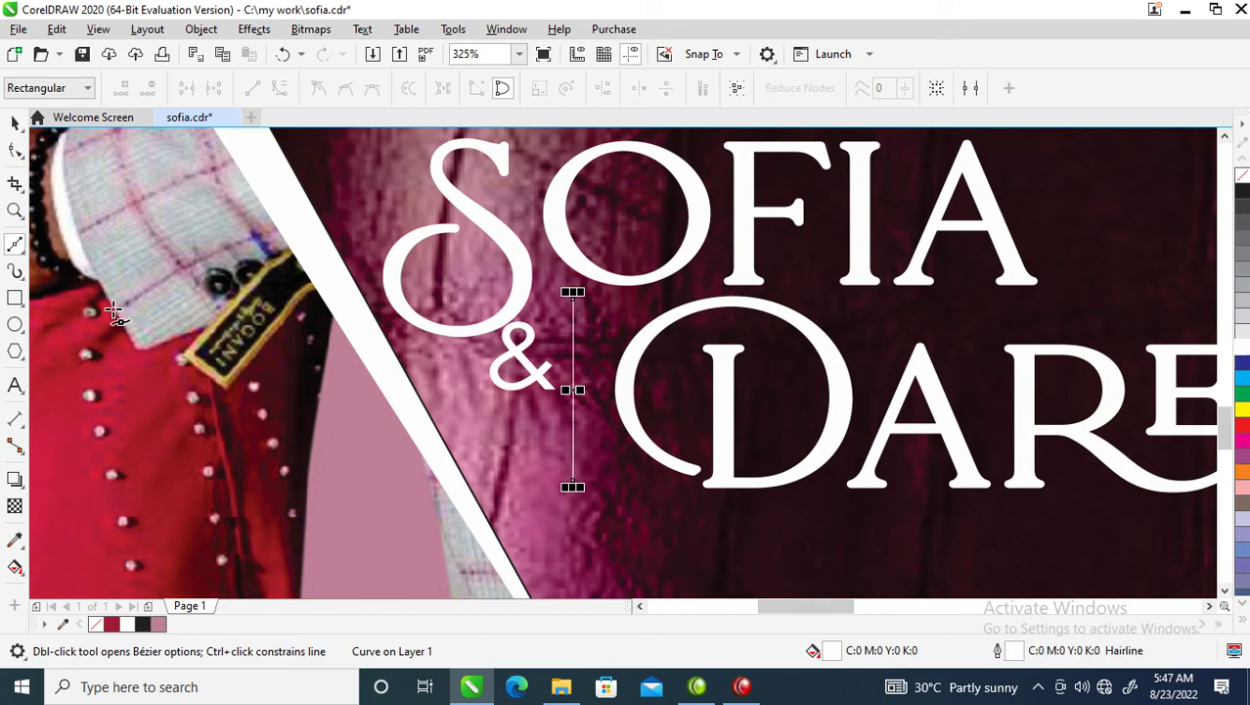
pyautogui.click(14, 153)
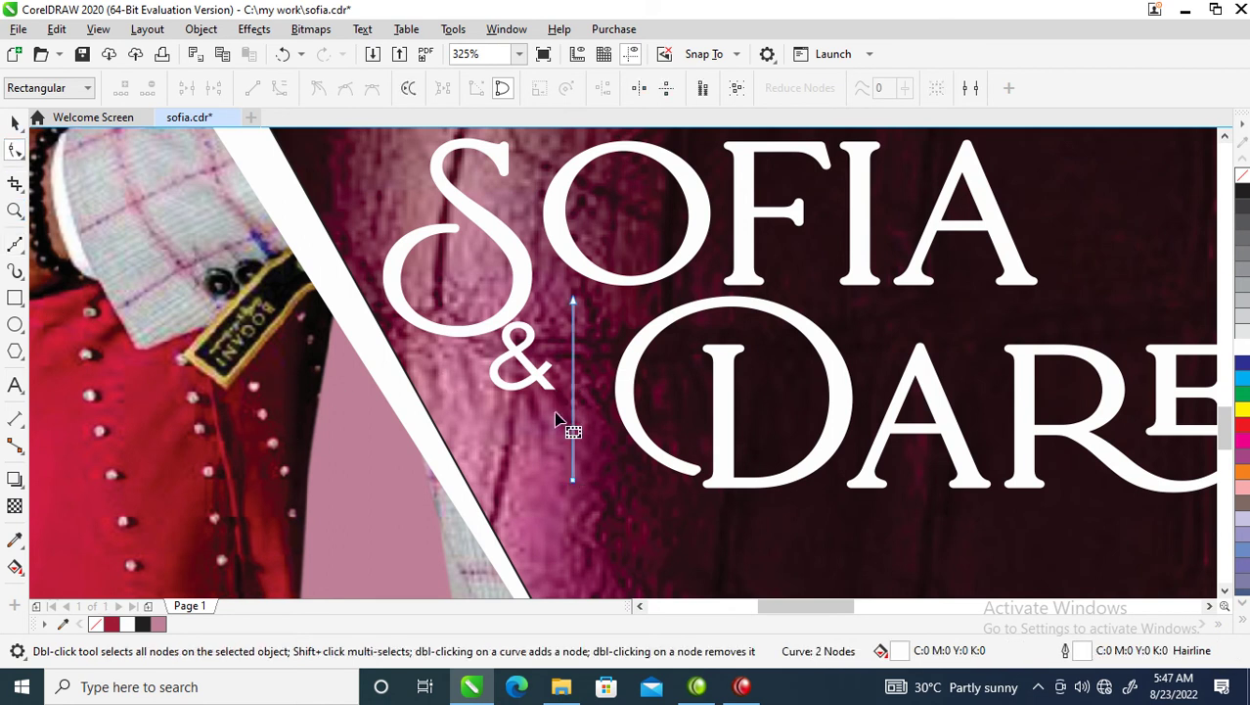
# Convert the line to a curve and bend it into a white half-heart beside the &
pyautogui.rightClick(577, 385)
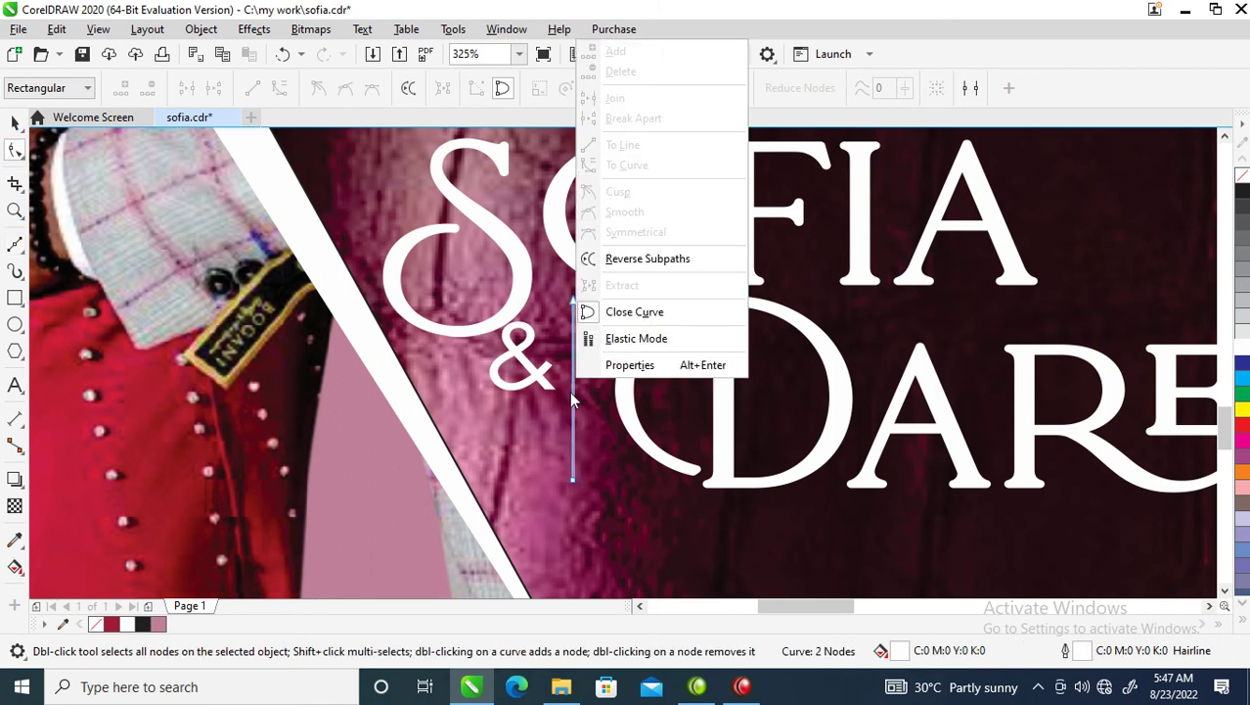
pyautogui.click(576, 411)
pyautogui.rightClick(575, 403)
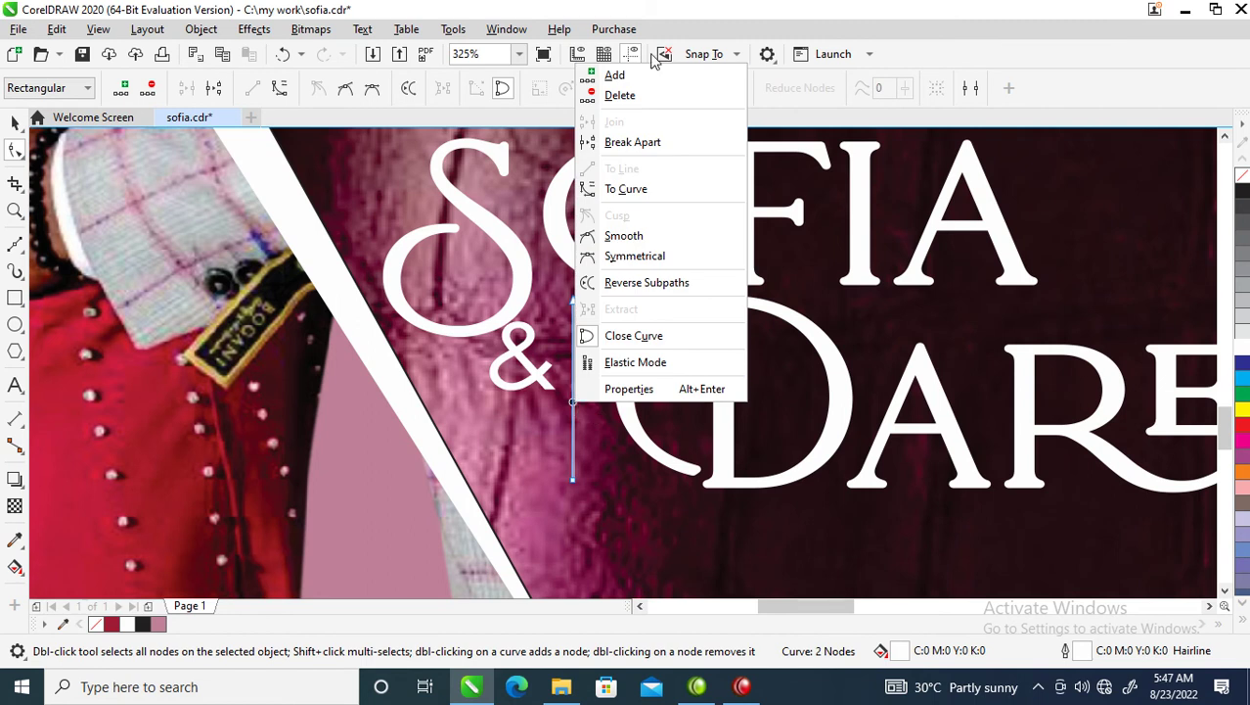
pyautogui.click(622, 189)
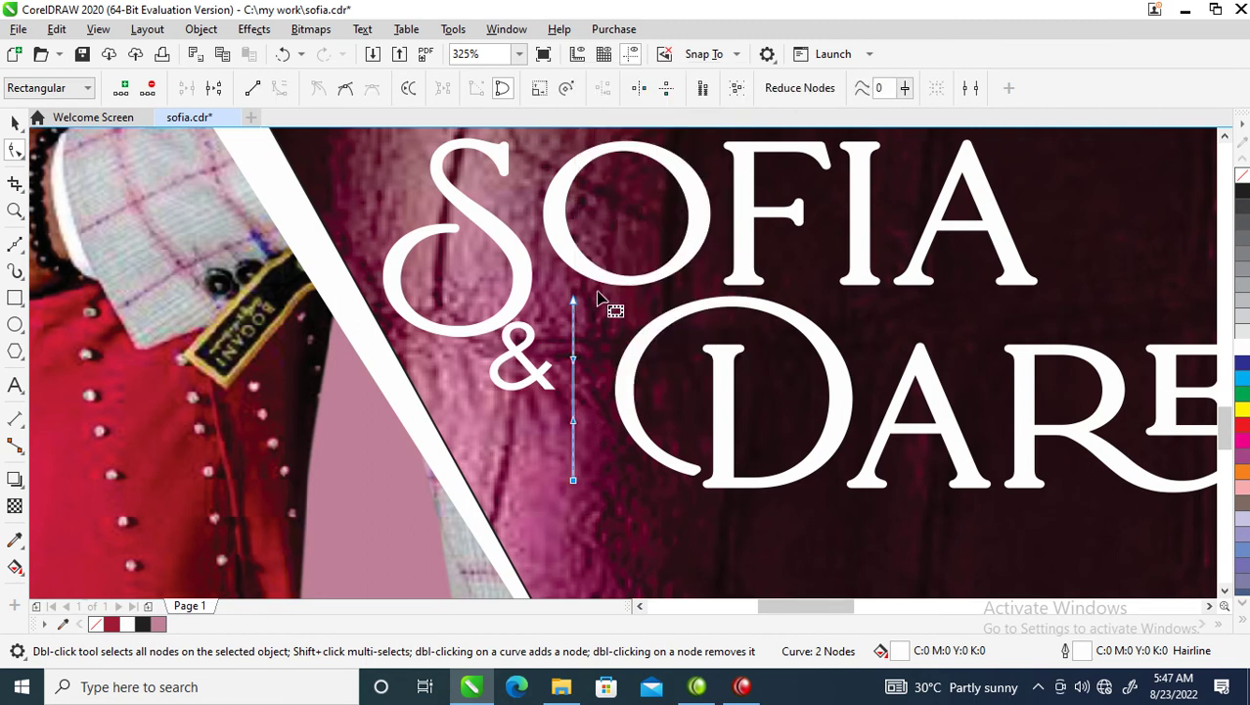
pyautogui.moveTo(575, 361); pyautogui.dragTo(520, 188)
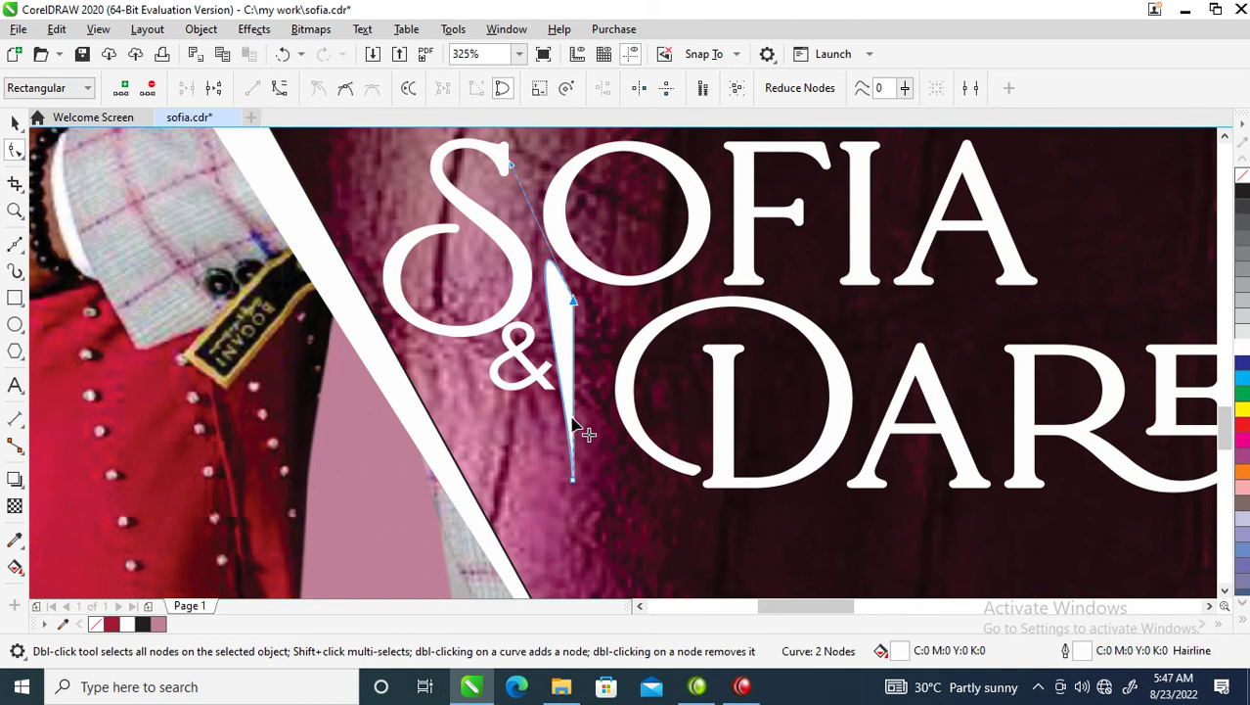
pyautogui.moveTo(592, 435); pyautogui.dragTo(319, 341)
pyautogui.moveTo(508, 167); pyautogui.dragTo(528, 195)
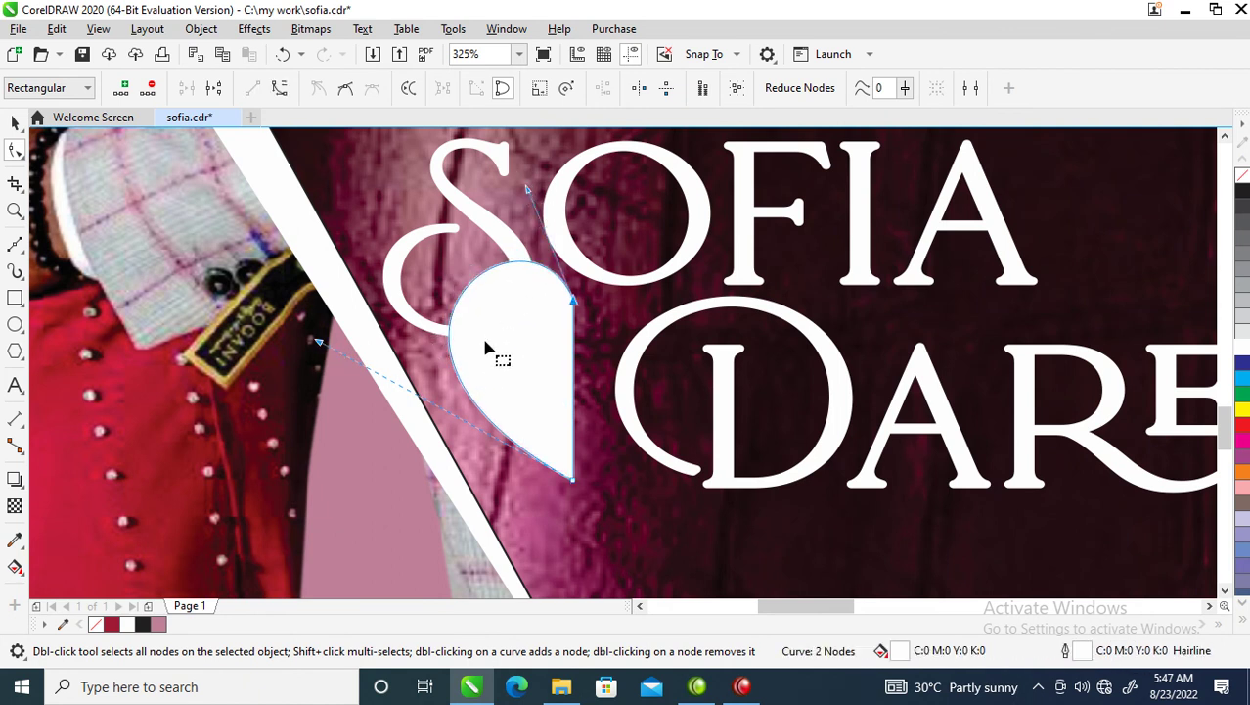
pyautogui.press('space')
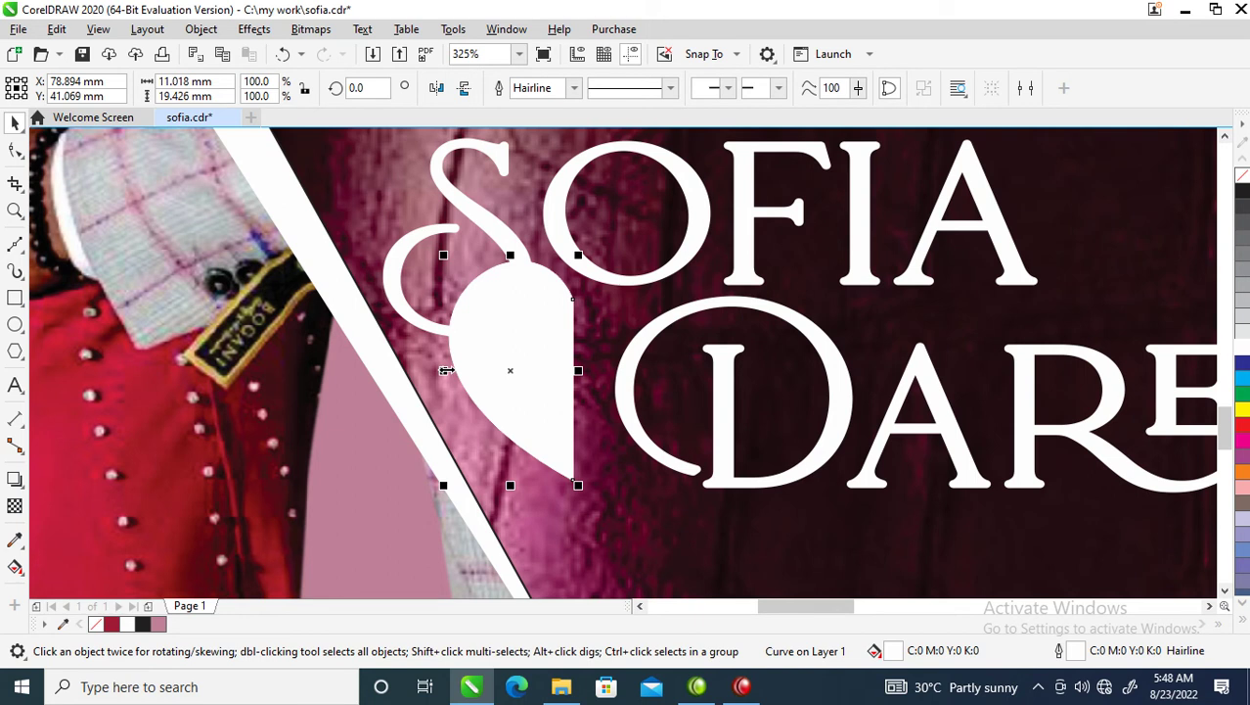
# Mirror a copy of the half-heart and weld both halves into a full heart
pyautogui.moveTo(445, 371); pyautogui.dragTo(697, 378)
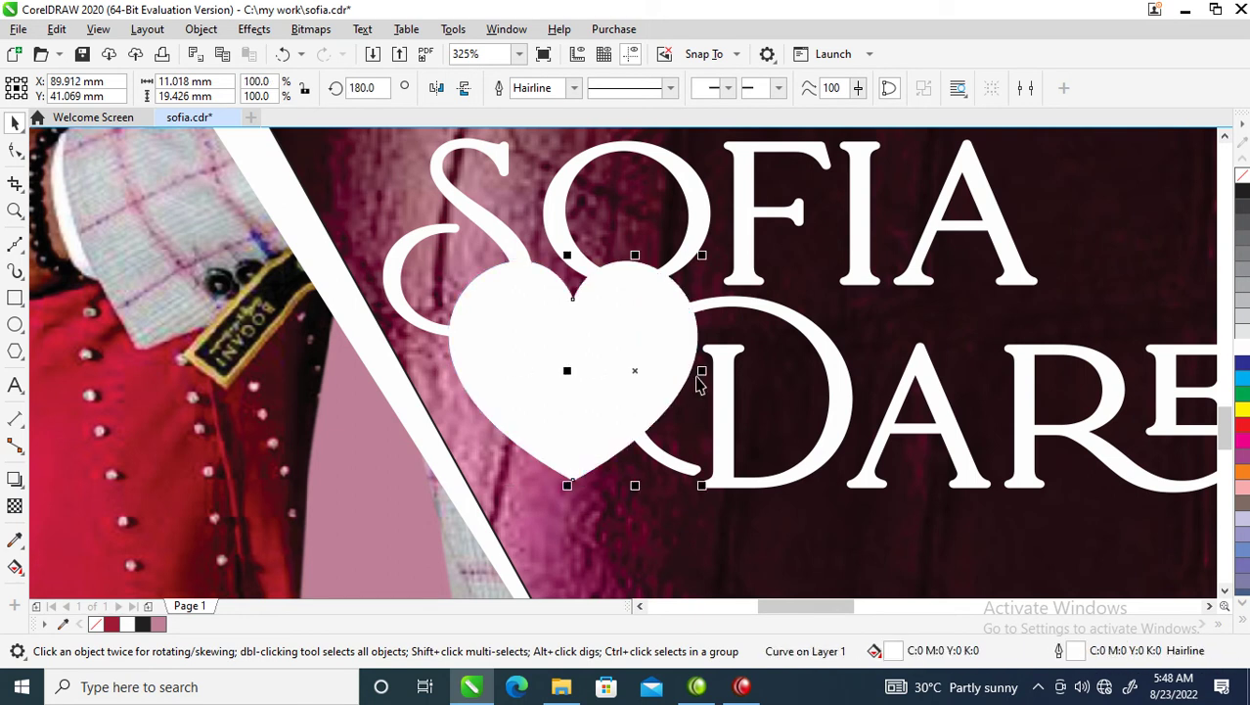
pyautogui.keyDown('shift'); pyautogui.click(527, 280); pyautogui.keyUp('shift')
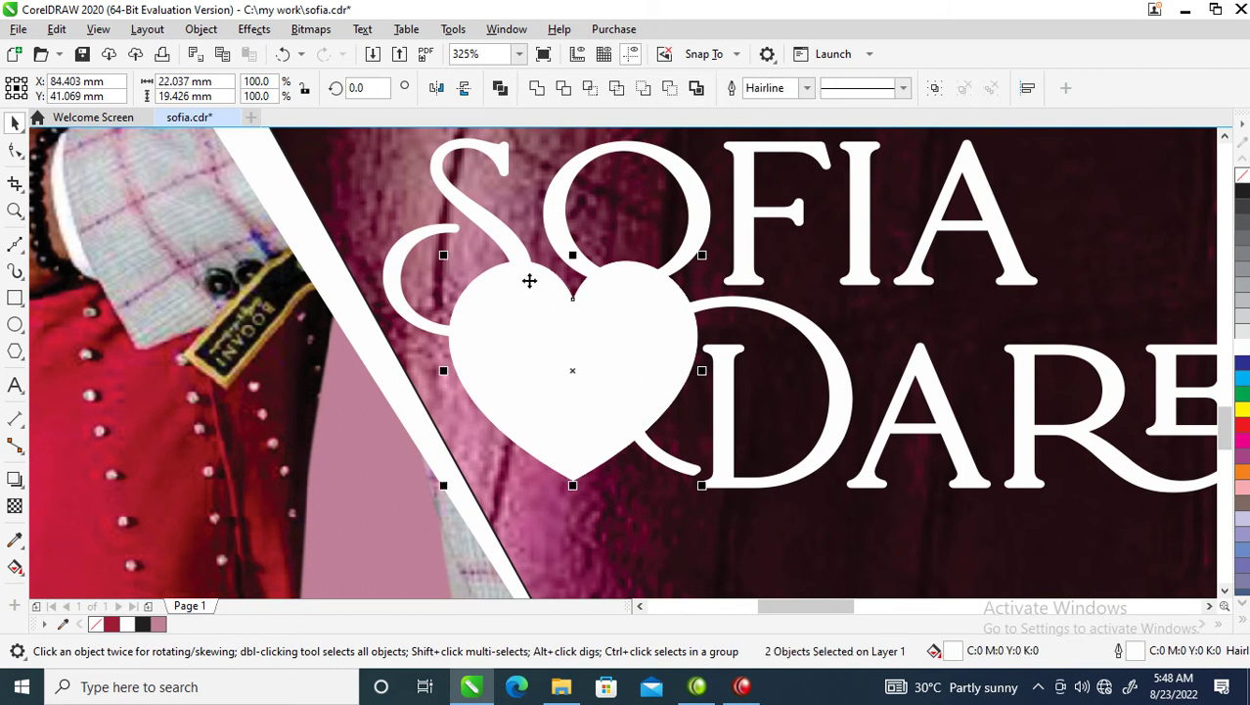
pyautogui.click(538, 88)
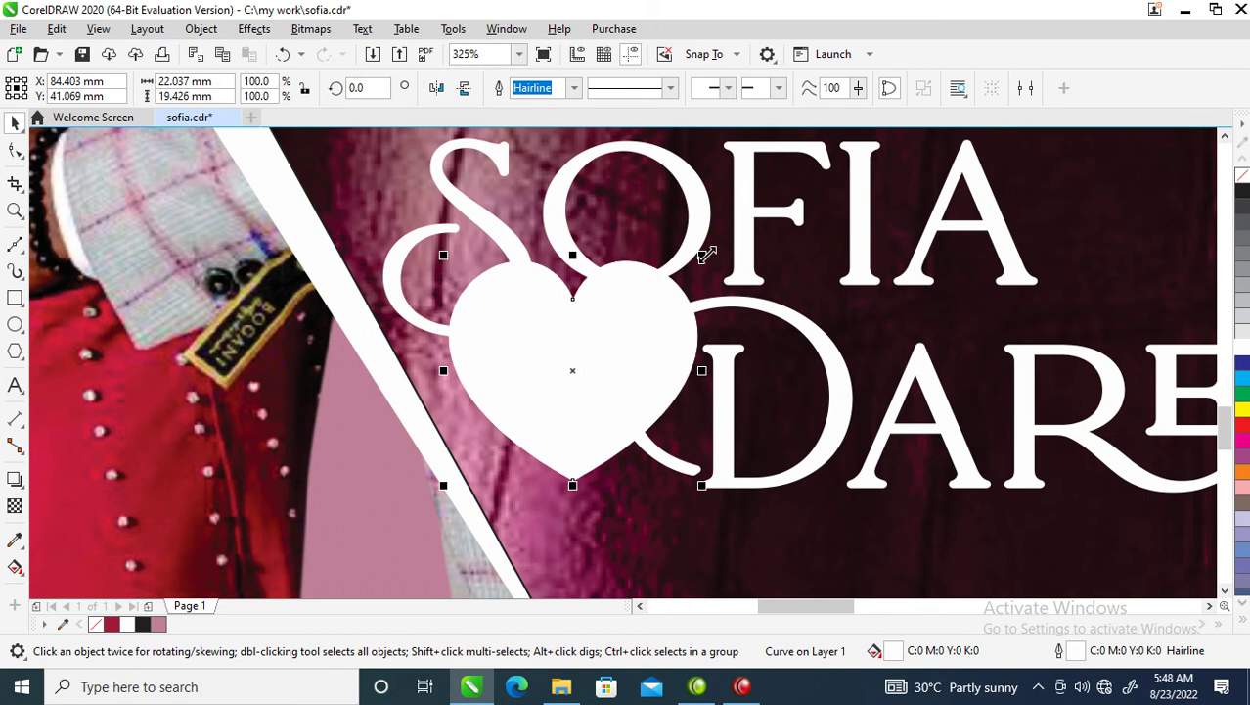
# Combine the heart with a slightly smaller copy to leave a hollow heart outline
pyautogui.moveTo(707, 256)
pyautogui.mouseDown()
pyautogui.moveTo(699, 282)
pyautogui.moveTo(711, 279)
pyautogui.mouseUp()
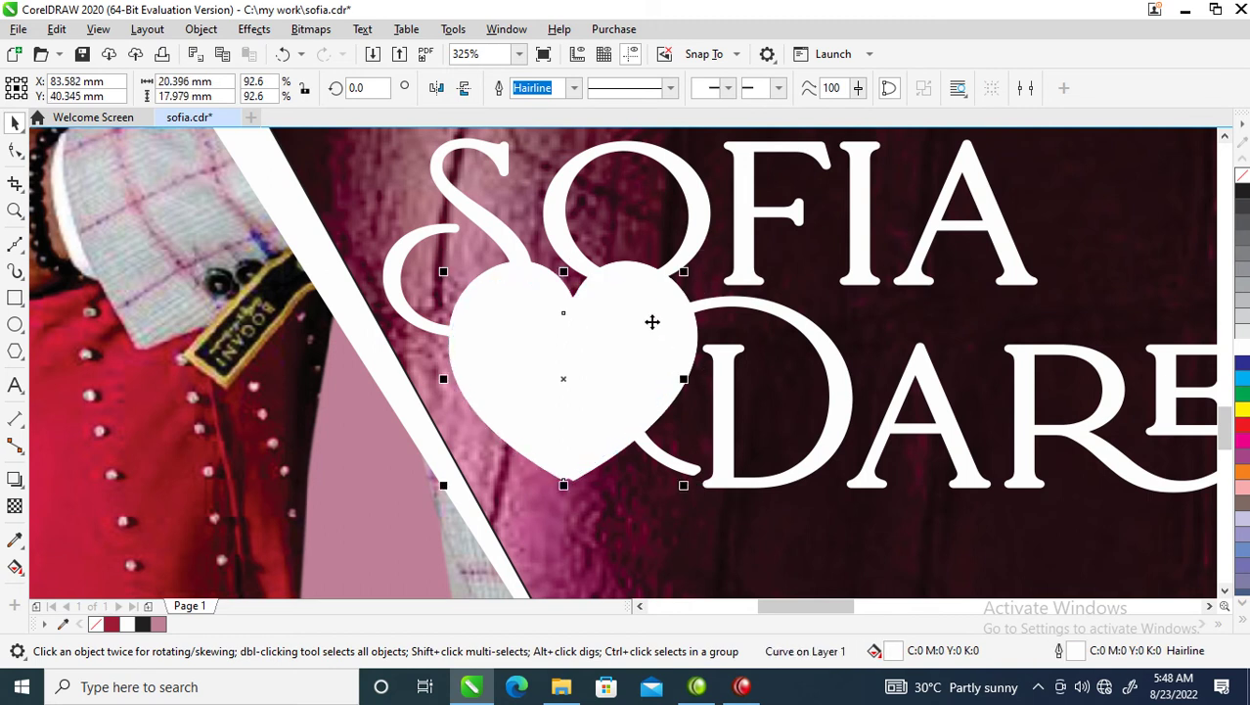
pyautogui.keyDown('shift'); pyautogui.click(653, 273); pyautogui.keyUp('shift')
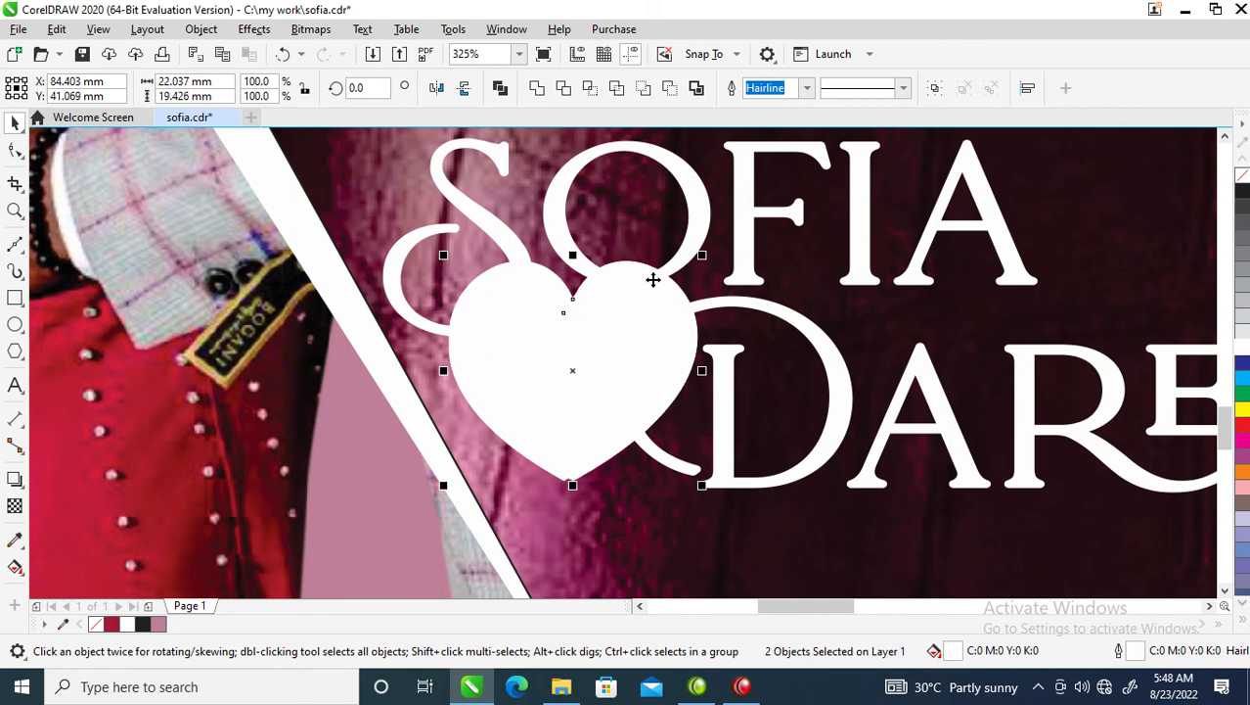
pyautogui.hotkey('ctrl', 'l')
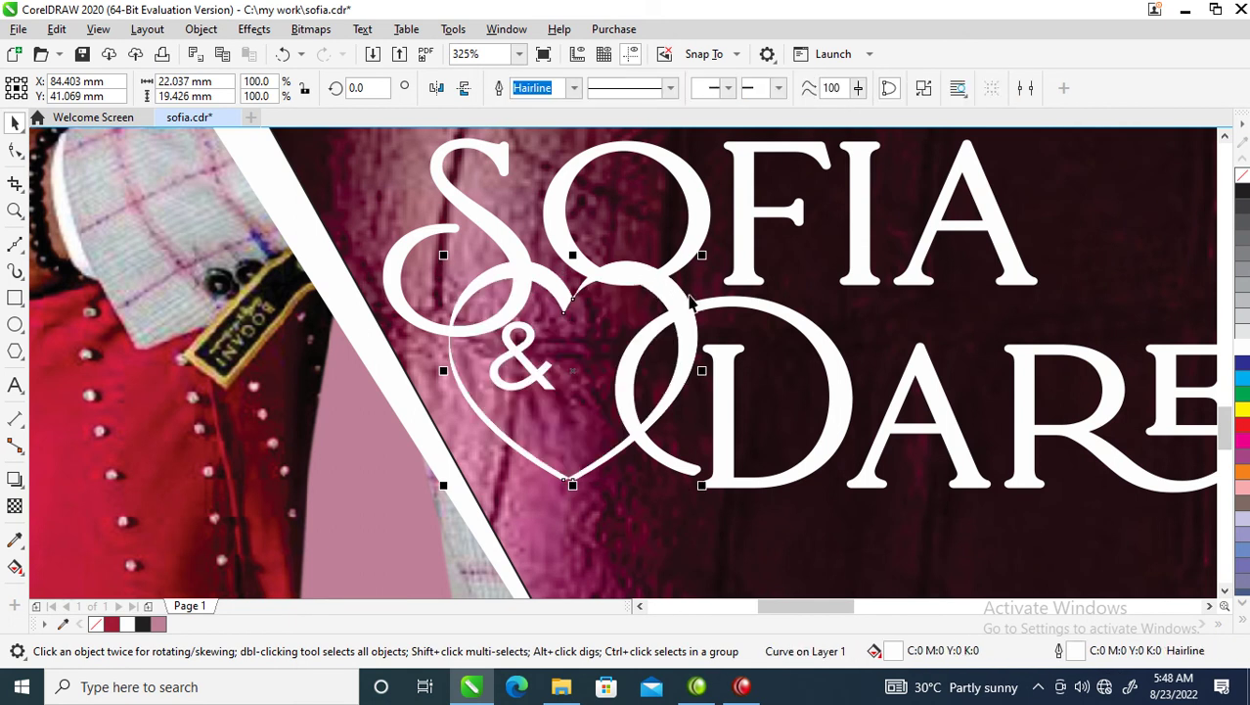
# Shrink the heart to about two thirds, centre the & in it, and set it in Hello Paris Serif
pyautogui.moveTo(703, 257); pyautogui.dragTo(659, 291)
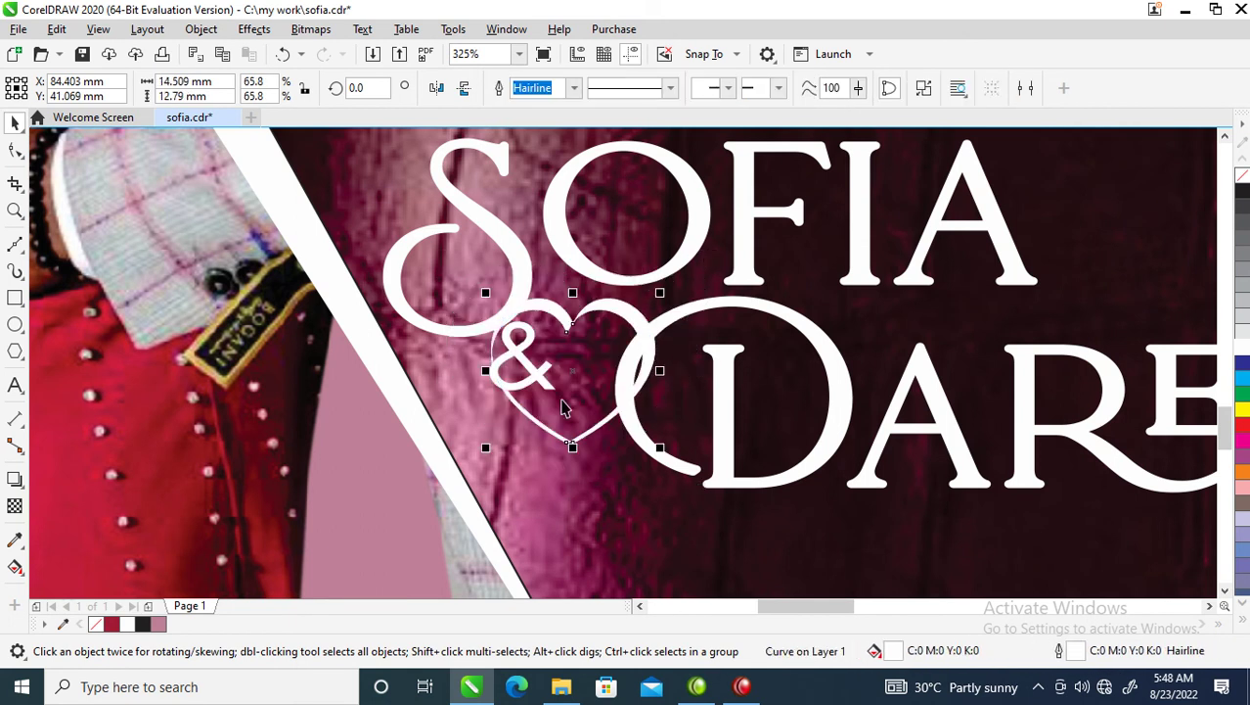
pyautogui.moveTo(533, 384); pyautogui.dragTo(555, 398)
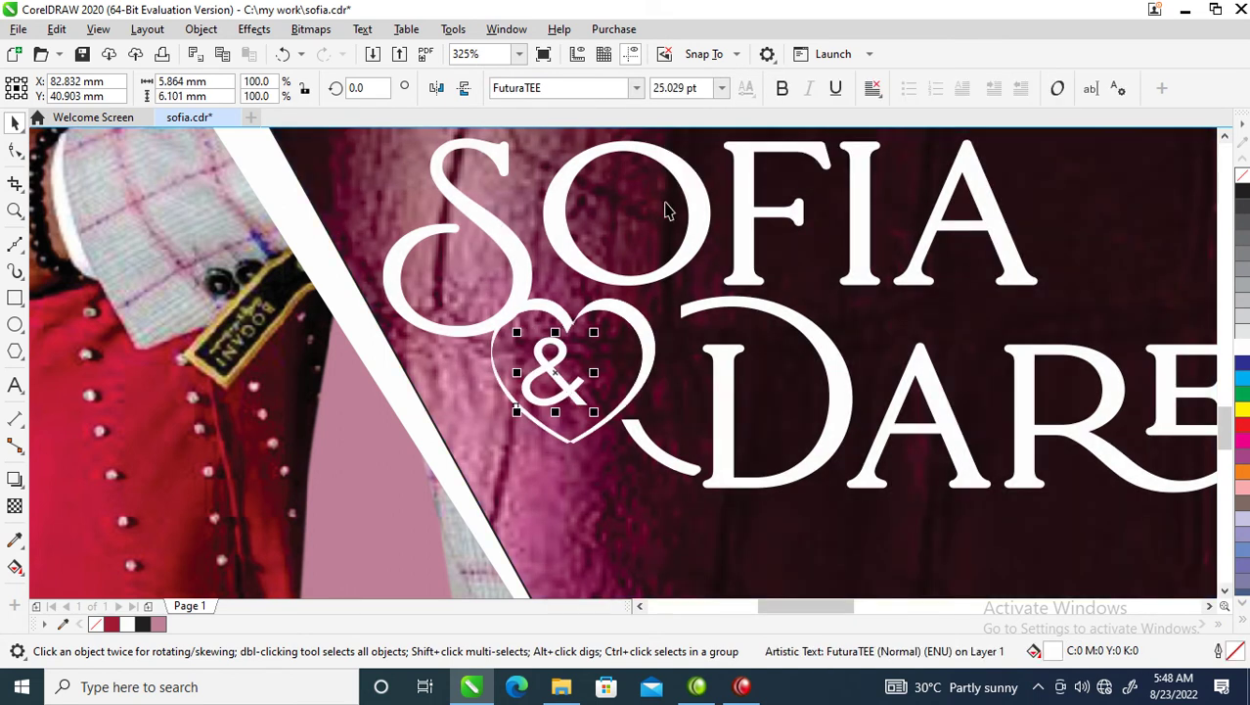
pyautogui.click(636, 87)
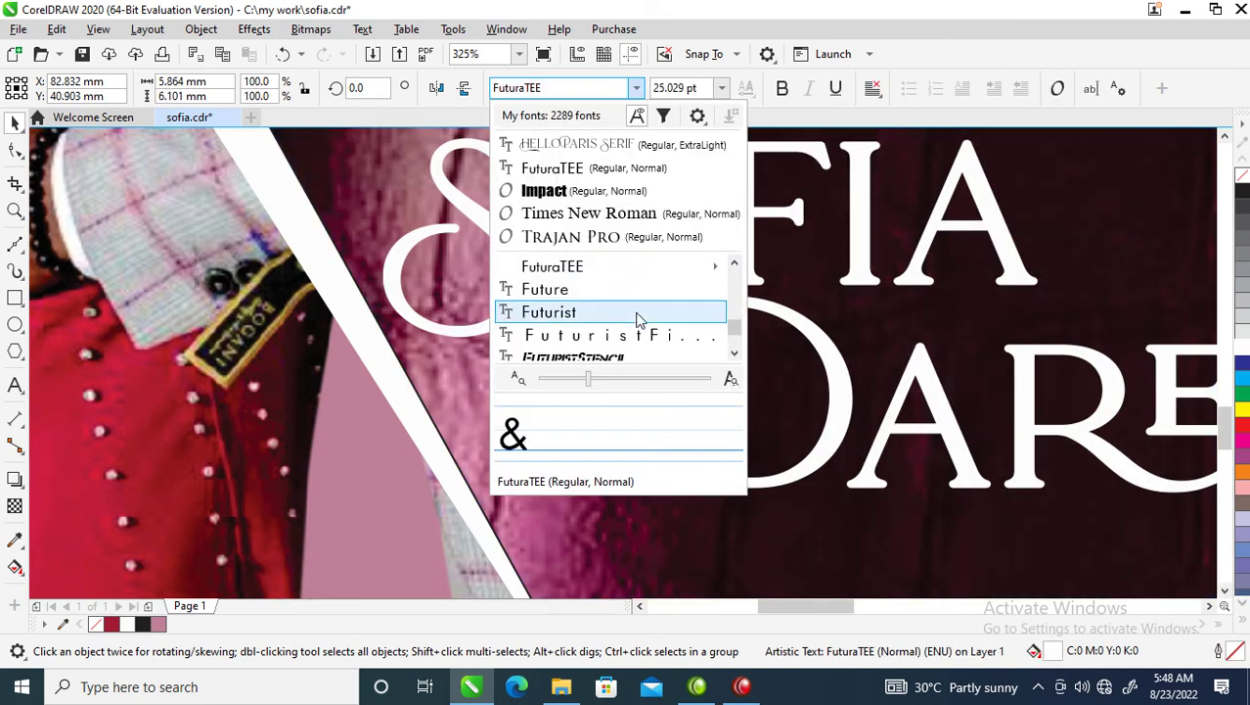
pyautogui.click(564, 145)
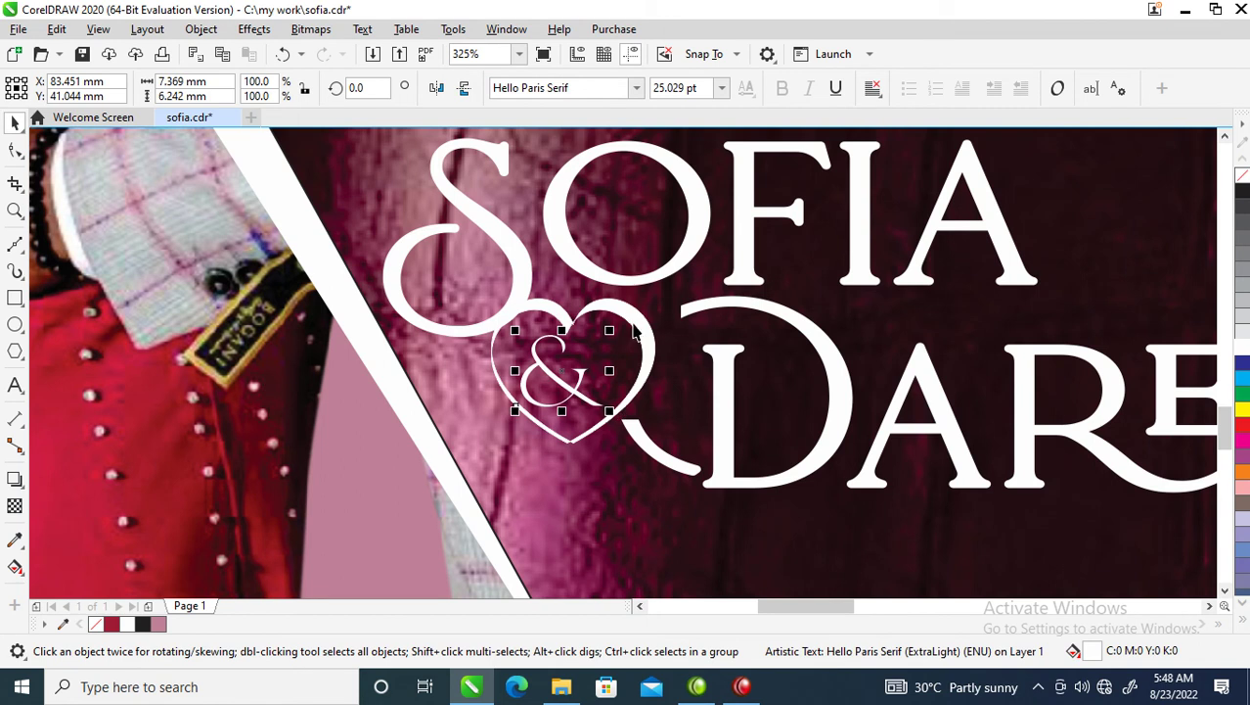
# Tilt the heart about 27 degrees, shrink it with the &, and nudge the & right inside
pyautogui.click(652, 344)
pyautogui.click(658, 353)
pyautogui.click(638, 330)
pyautogui.moveTo(658, 284); pyautogui.dragTo(614, 262)
pyautogui.scroll(-4, 664, 399)
pyautogui.press('z')
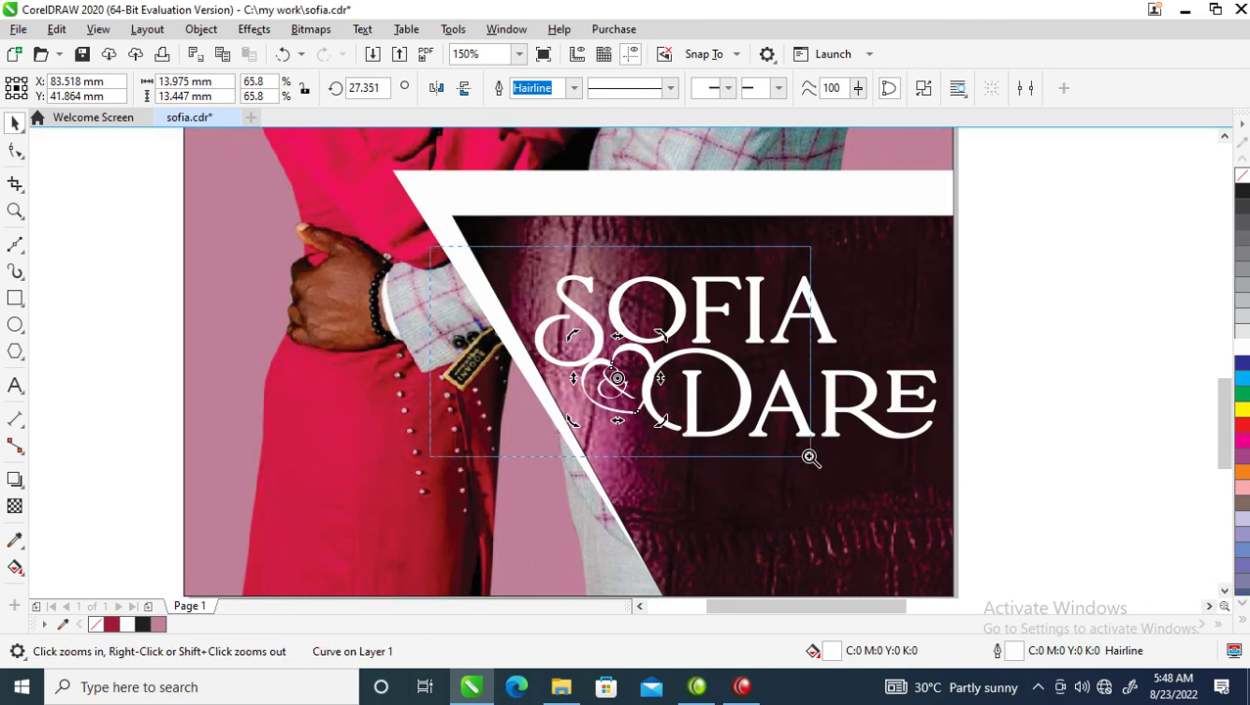
pyautogui.moveTo(810, 456); pyautogui.dragTo(810, 456)
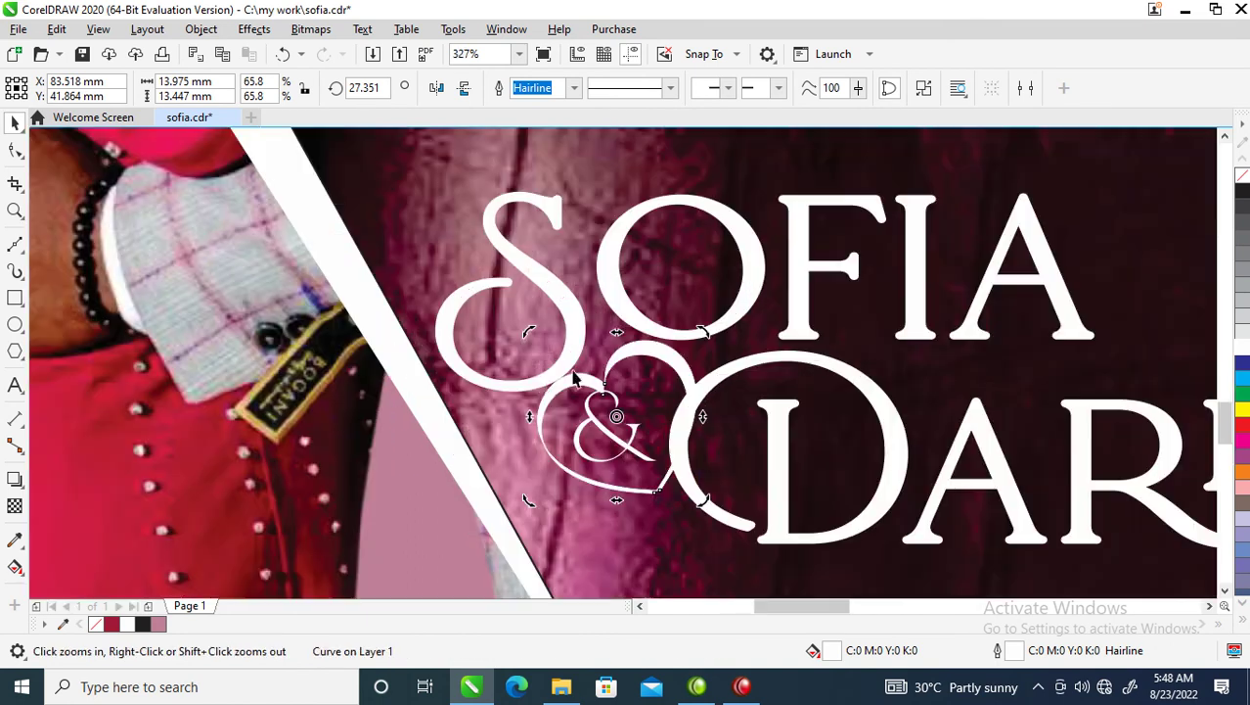
pyautogui.press('space')
pyautogui.keyDown('shift'); pyautogui.click(630, 453); pyautogui.keyUp('shift')
pyautogui.click(686, 360)
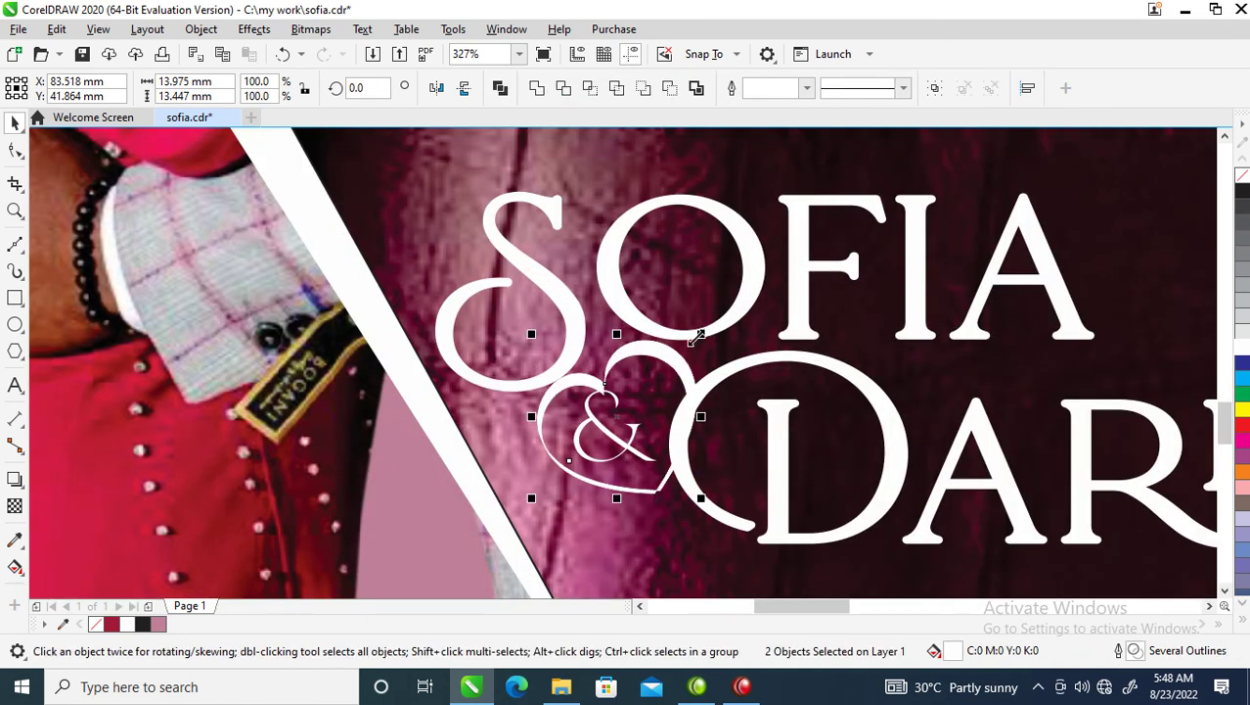
pyautogui.moveTo(704, 336); pyautogui.dragTo(670, 382)
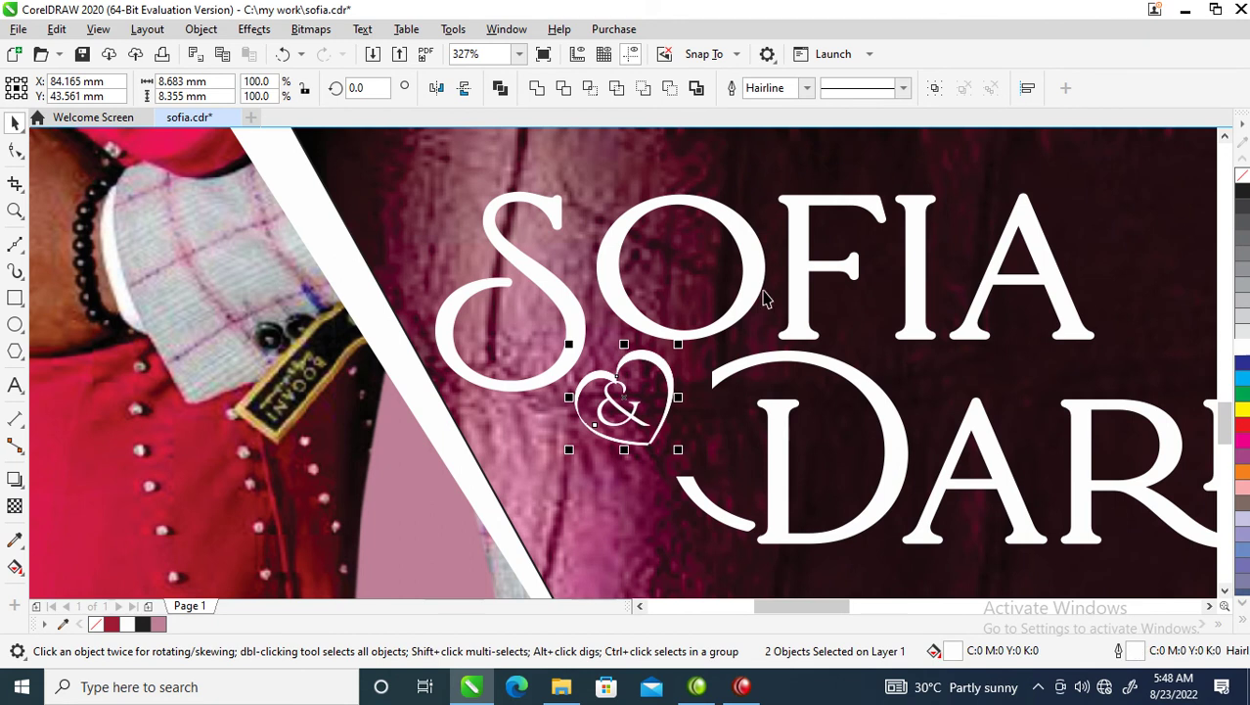
pyautogui.click(596, 288)
pyautogui.moveTo(642, 427); pyautogui.dragTo(651, 422)
# Group the four title pieces of SOFIA & DARE together
pyautogui.press('z')
pyautogui.scroll(-4, 737, 397)
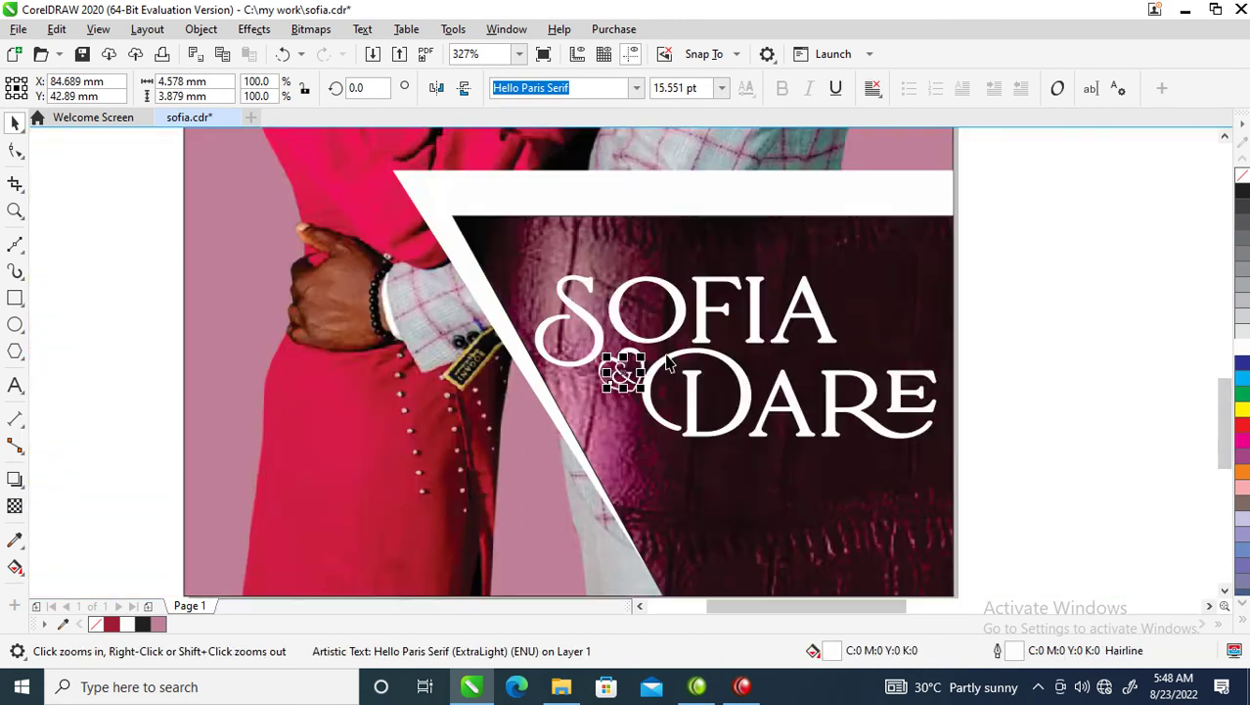
pyautogui.moveTo(487, 244); pyautogui.dragTo(912, 470)
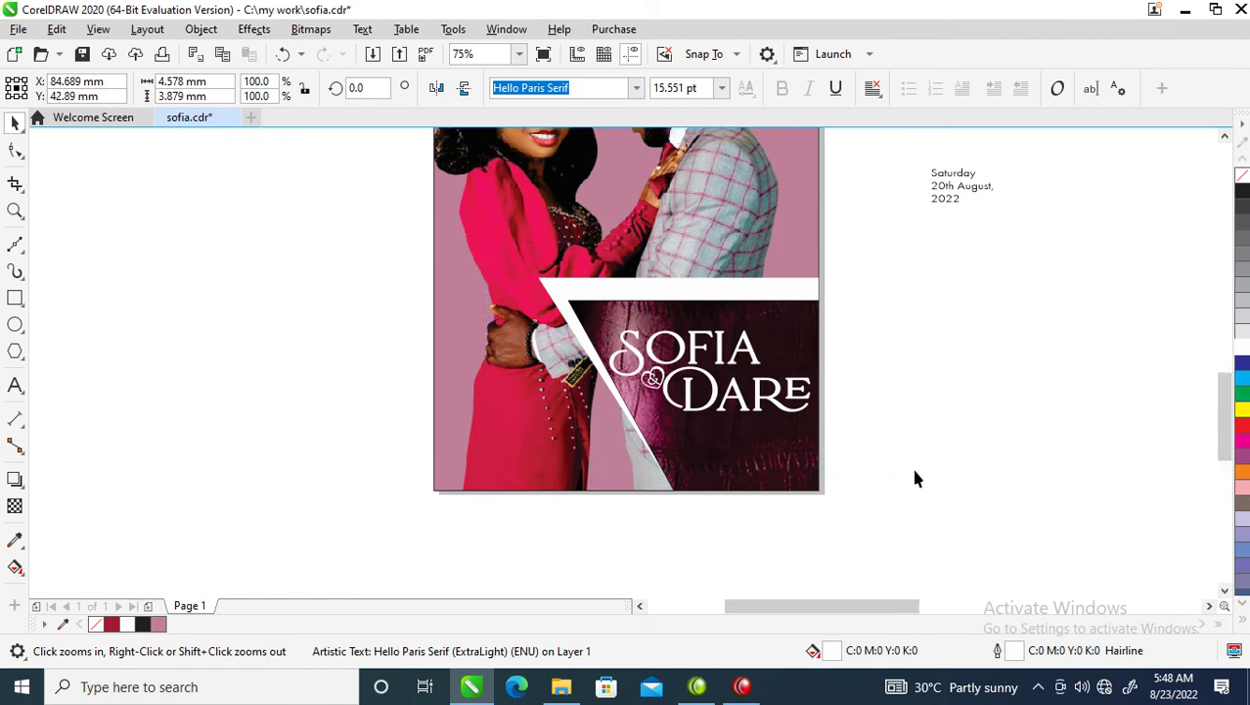
pyautogui.moveTo(983, 242); pyautogui.dragTo(395, 517)
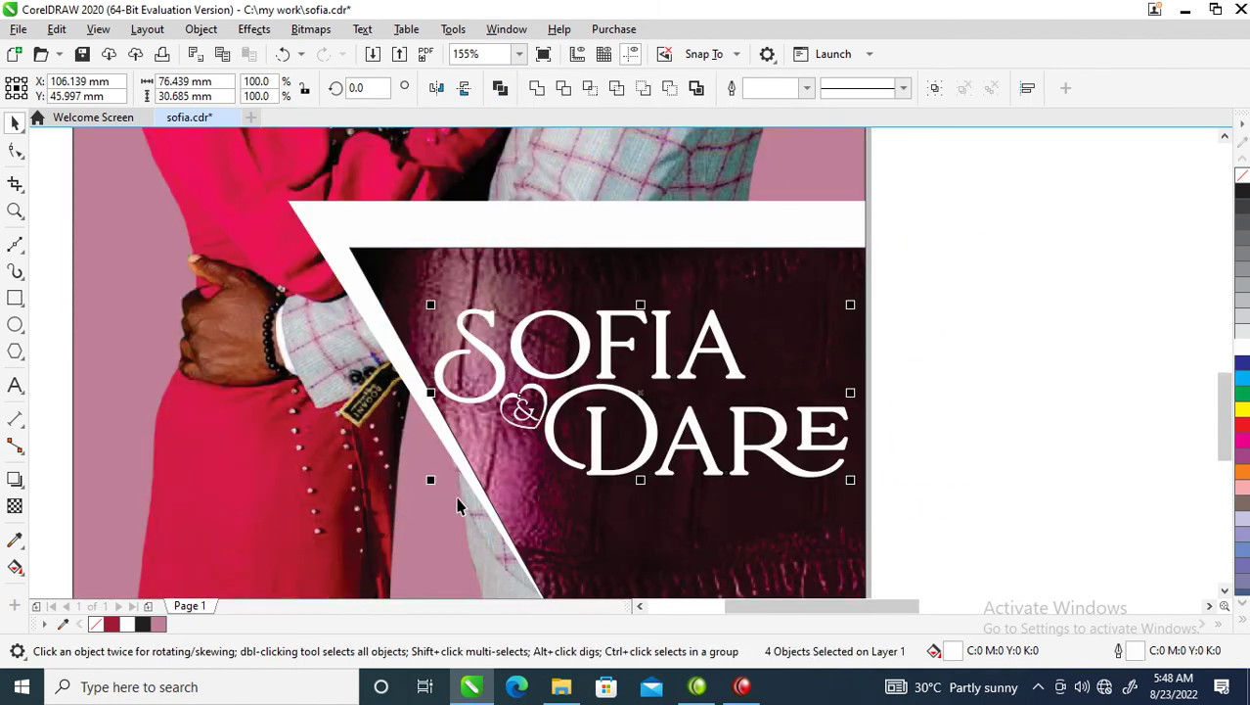
pyautogui.hotkey('ctrl', 'g')
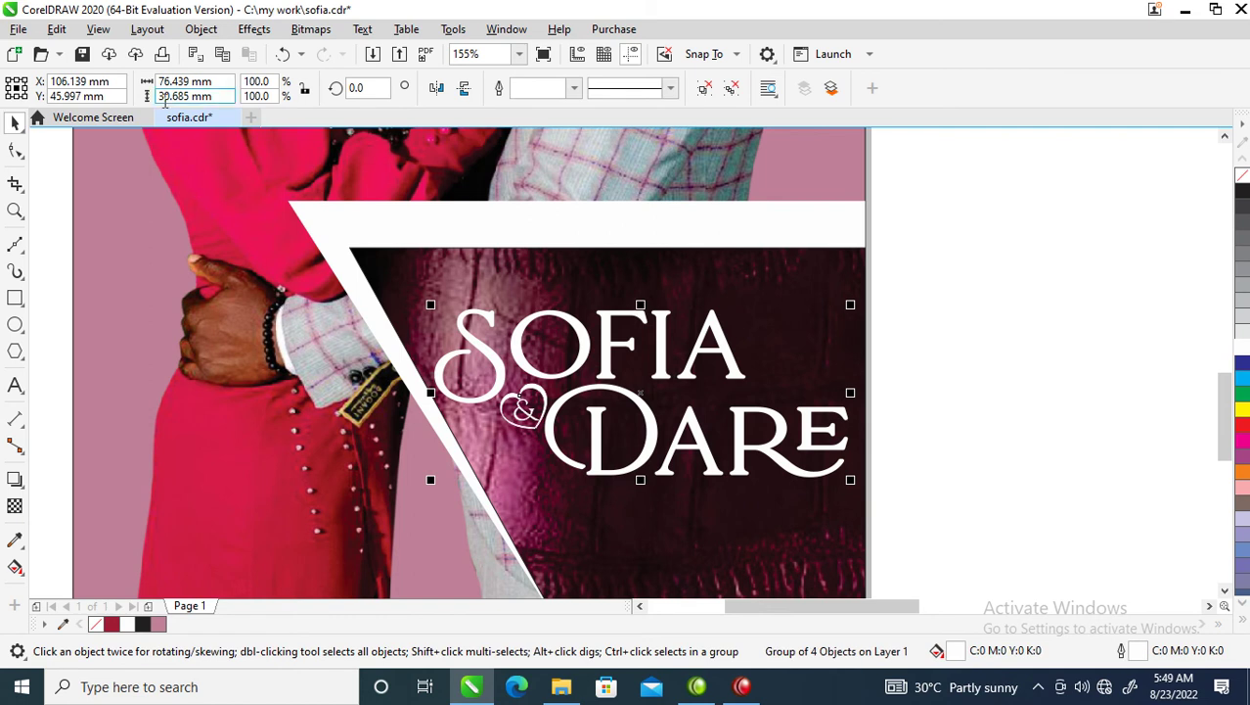
# Cast a drop shadow down from the title with opacity 90 and feather 7
pyautogui.click(14, 480)
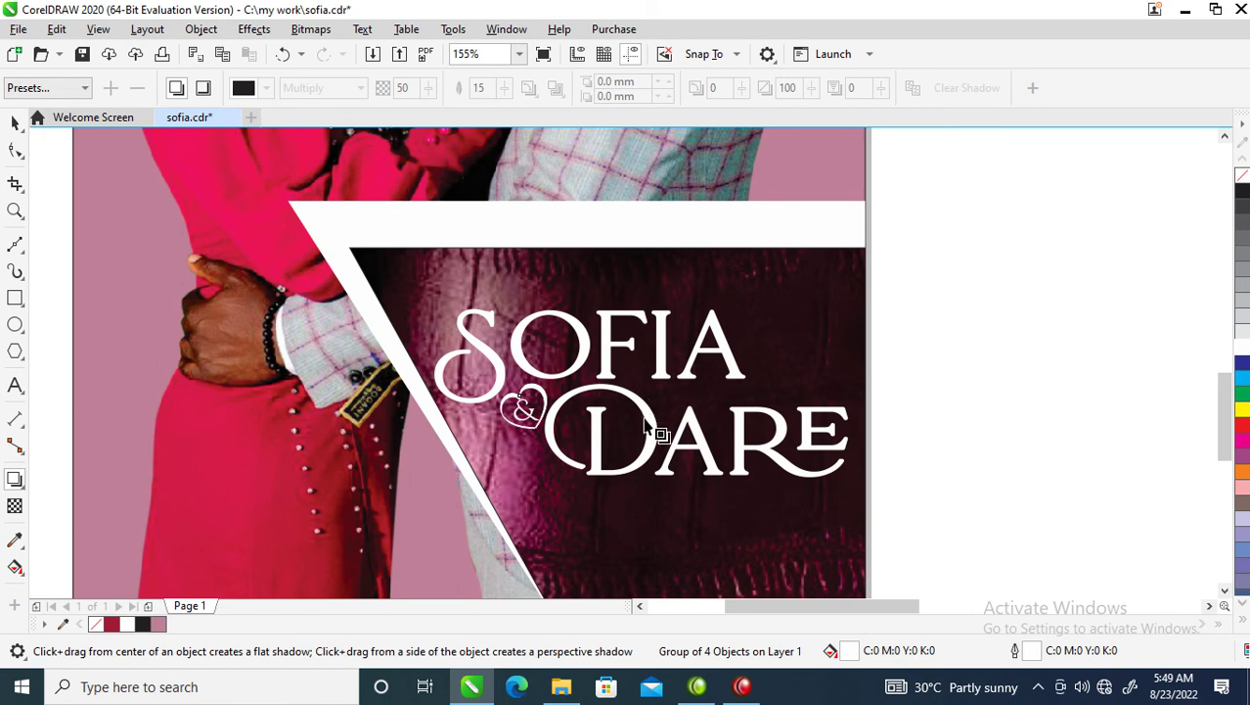
pyautogui.moveTo(641, 395); pyautogui.dragTo(668, 483)
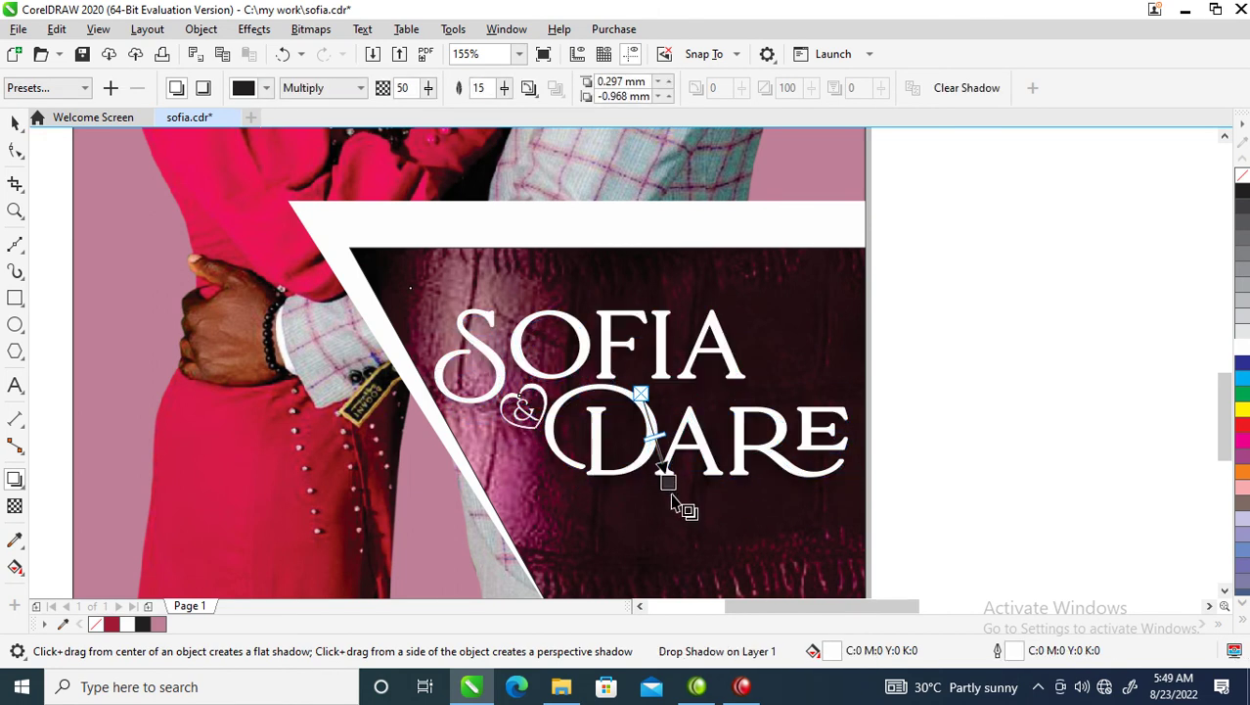
pyautogui.doubleClick(411, 88)
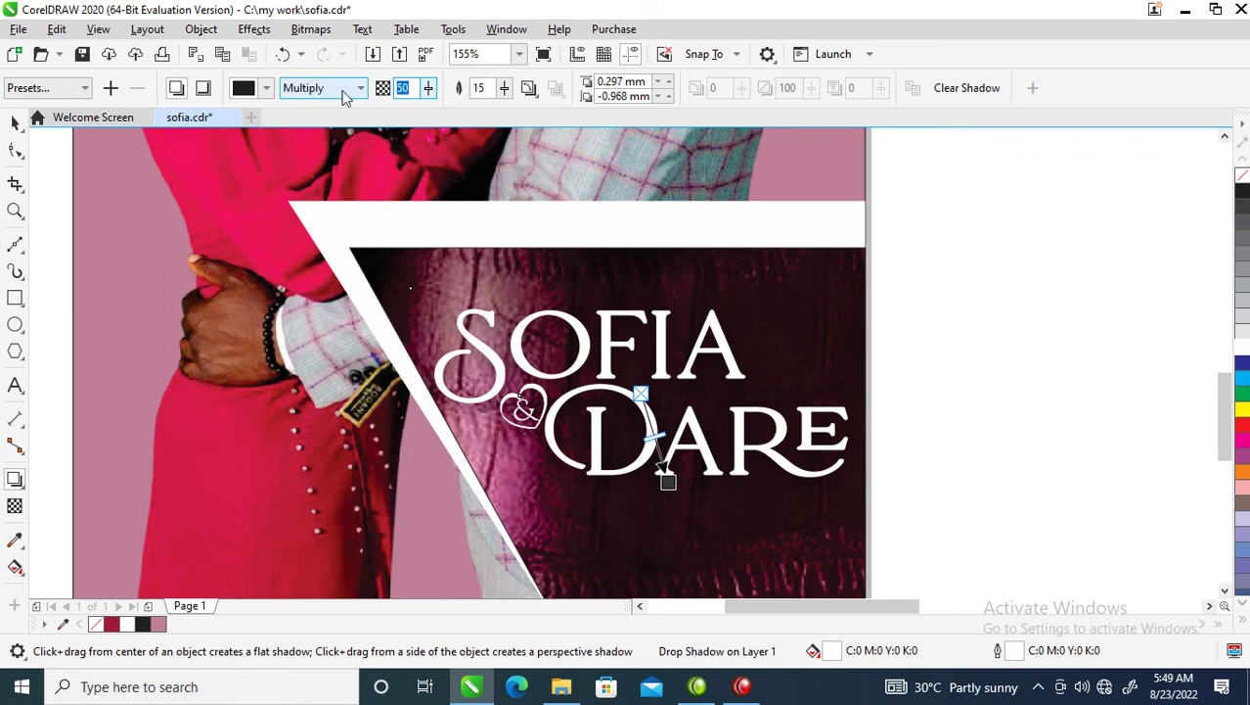
pyautogui.write('90')
pyautogui.press('Return')
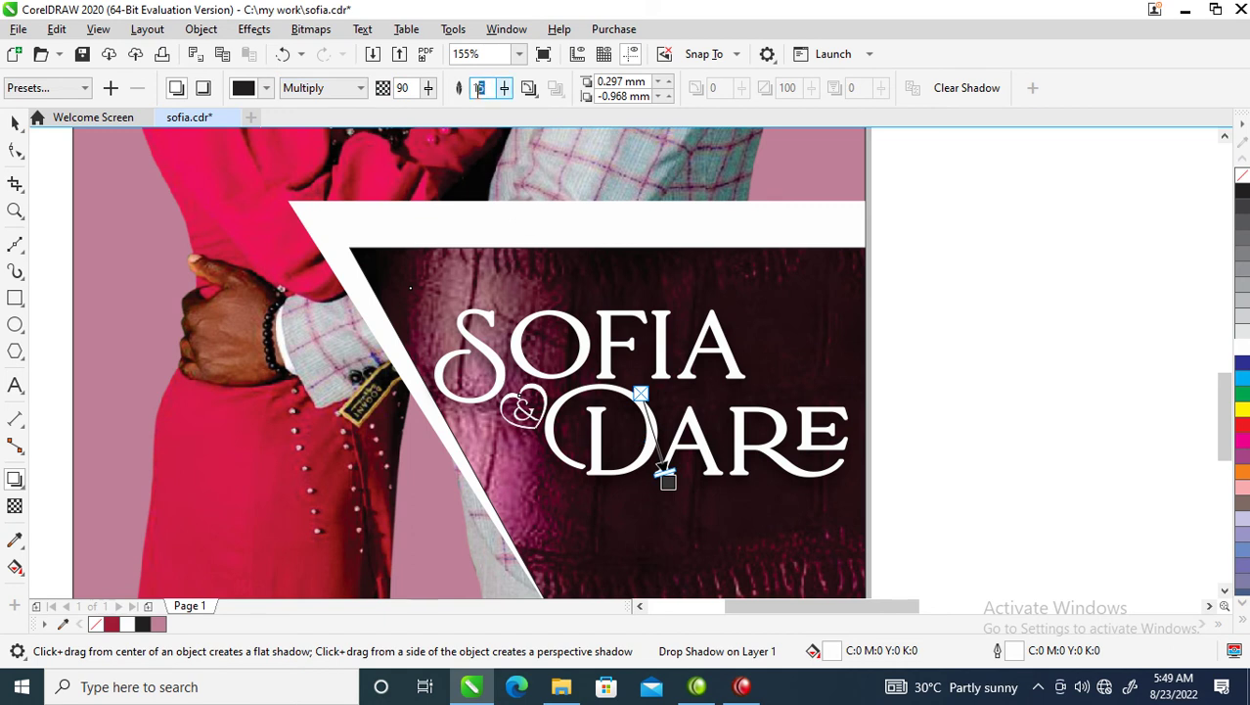
pyautogui.write('7')
pyautogui.press('Return')
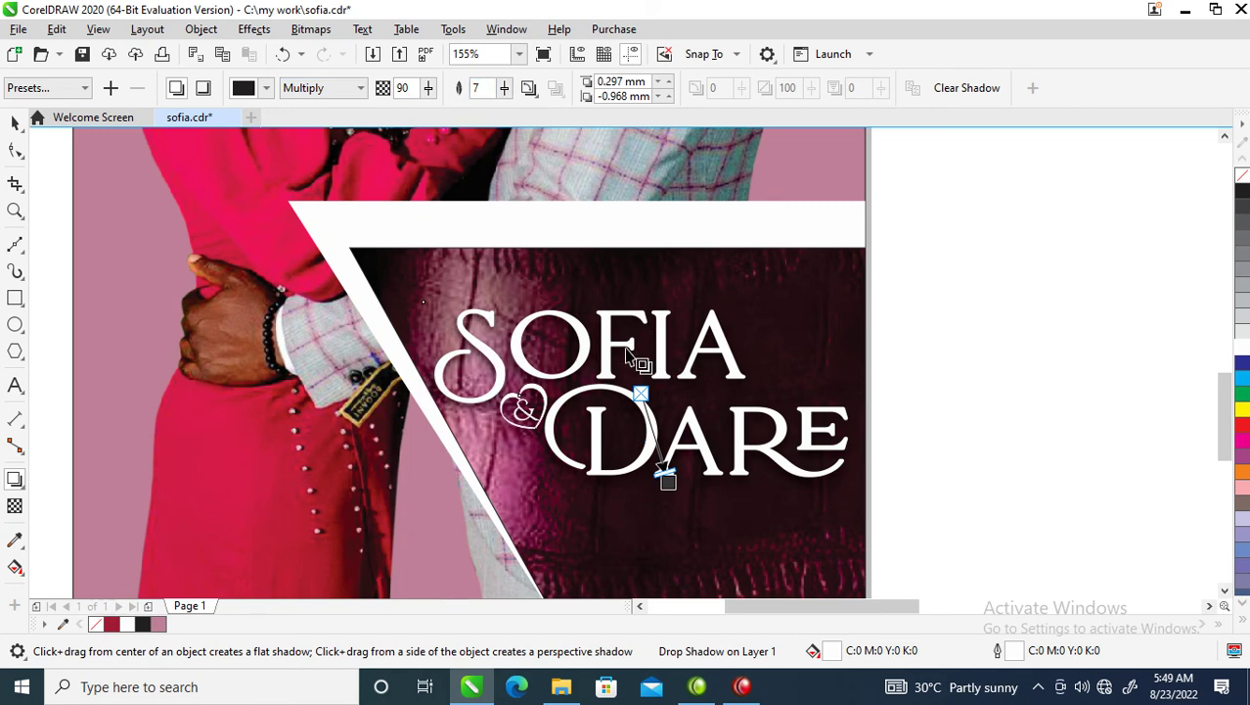
# Break the drop shadow apart from the title and group them together
pyautogui.click(201, 30)
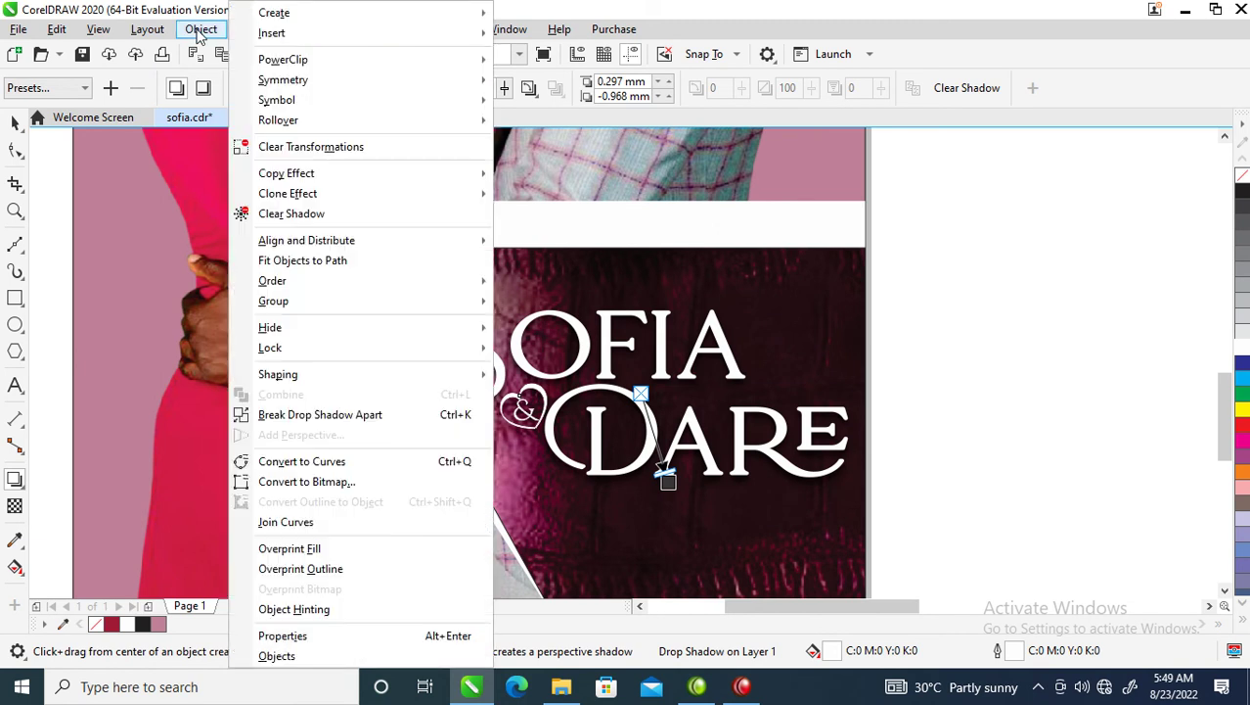
pyautogui.click(321, 415)
pyautogui.press('space')
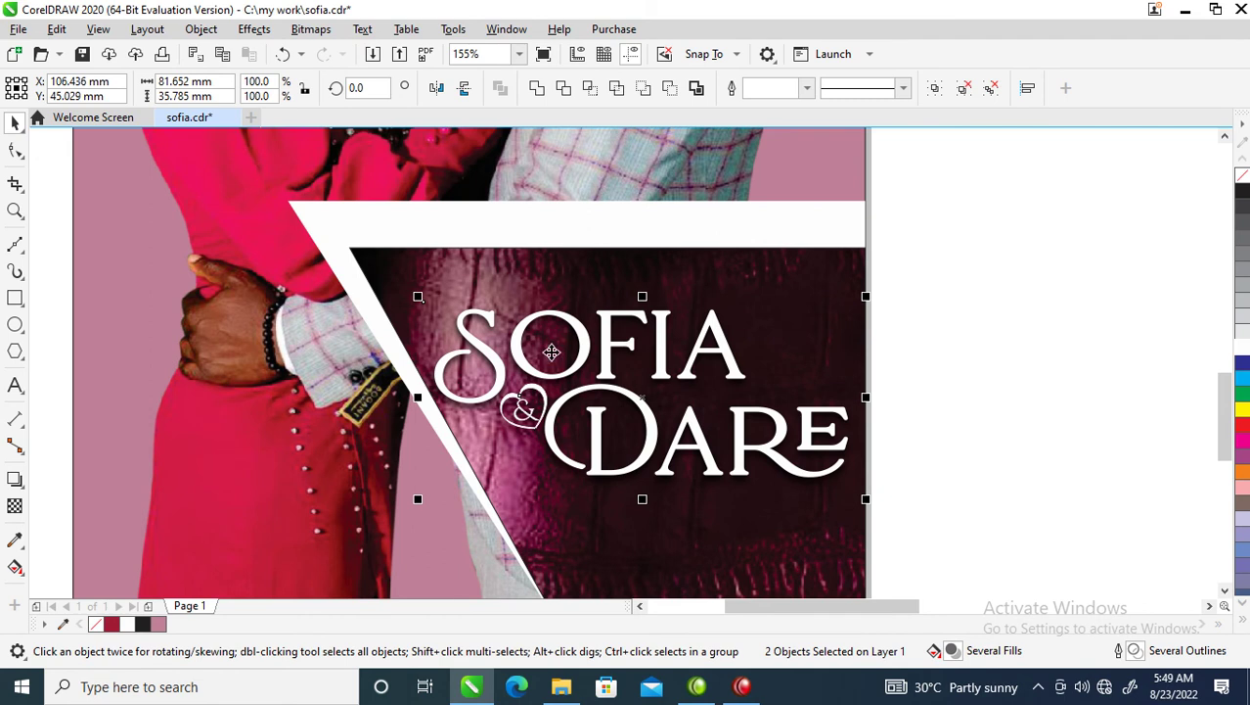
pyautogui.hotkey('ctrl', 'g')
pyautogui.scroll(-5, 551, 347)
# Set CELEBRATION OF LOVE in Trajan Pro, shrink it, and widen its letter spacing
pyautogui.press('z')
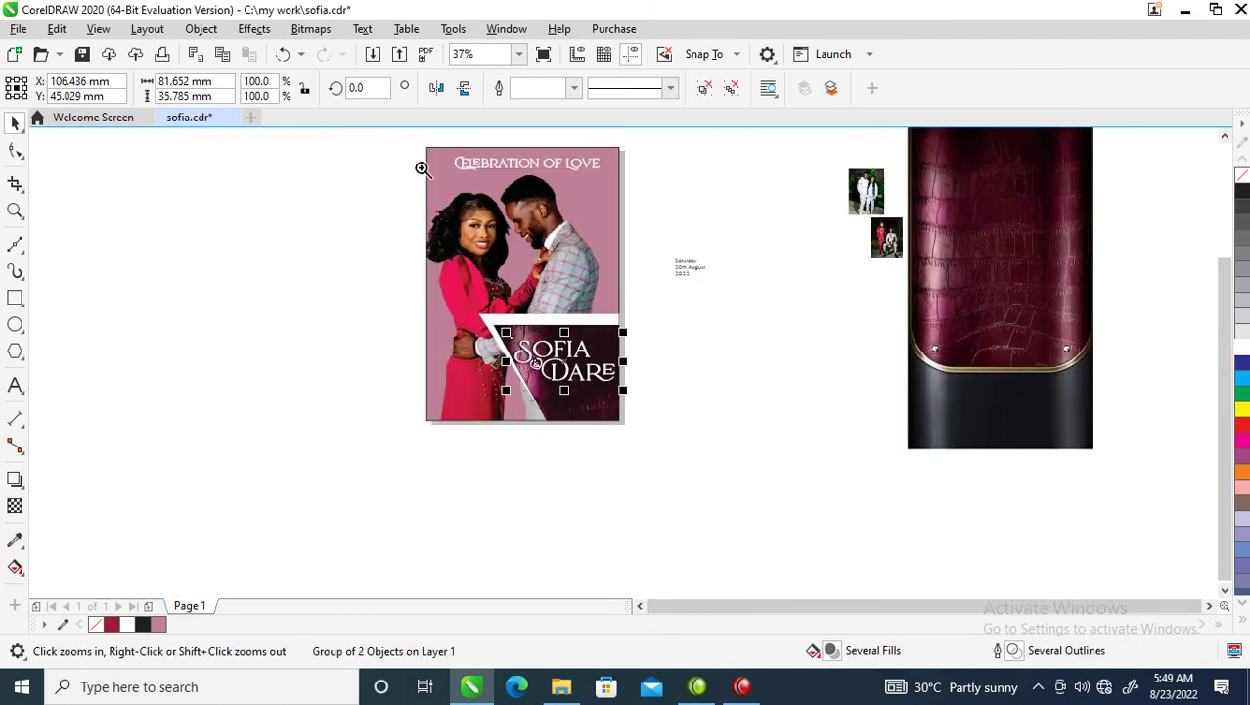
pyautogui.moveTo(382, 142); pyautogui.dragTo(810, 421)
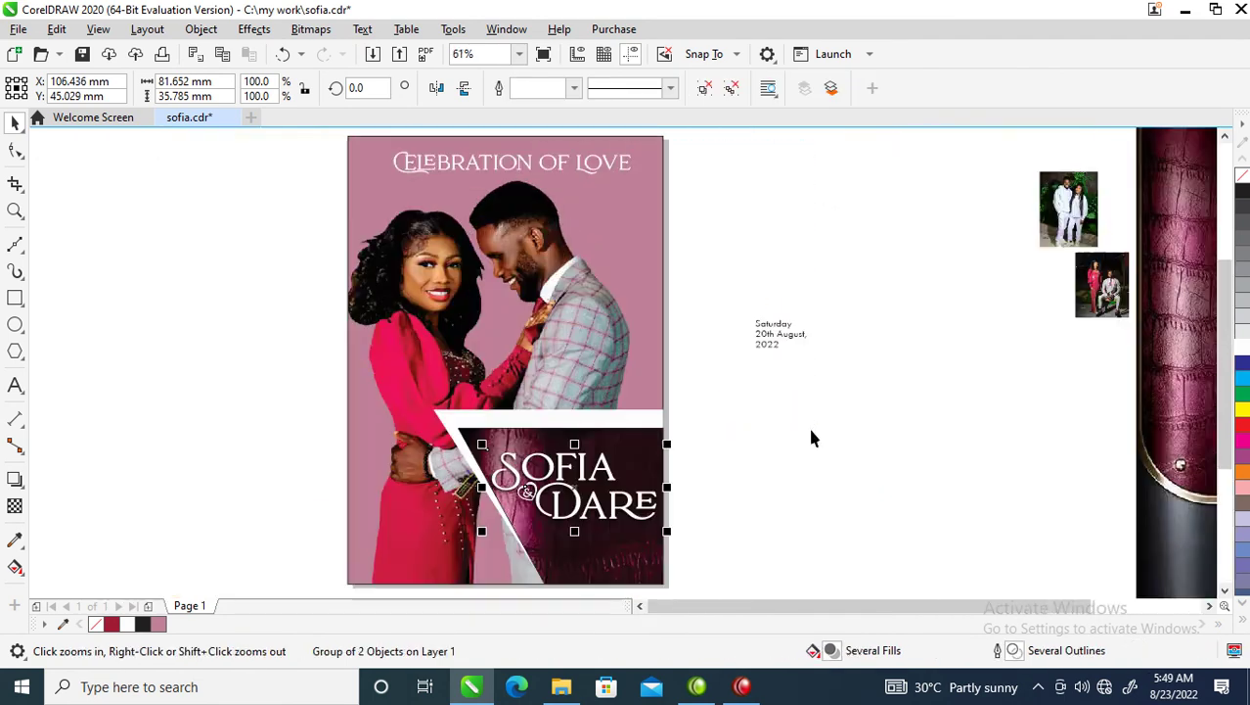
pyautogui.click(609, 172)
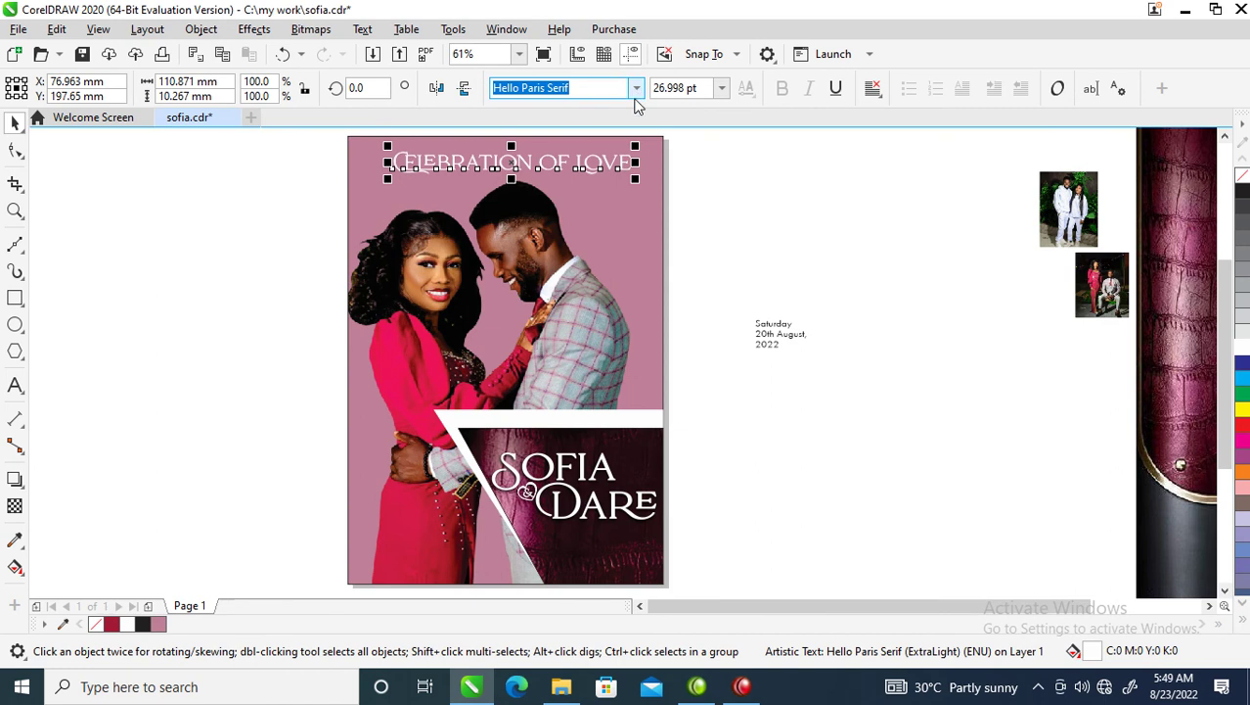
pyautogui.click(635, 98)
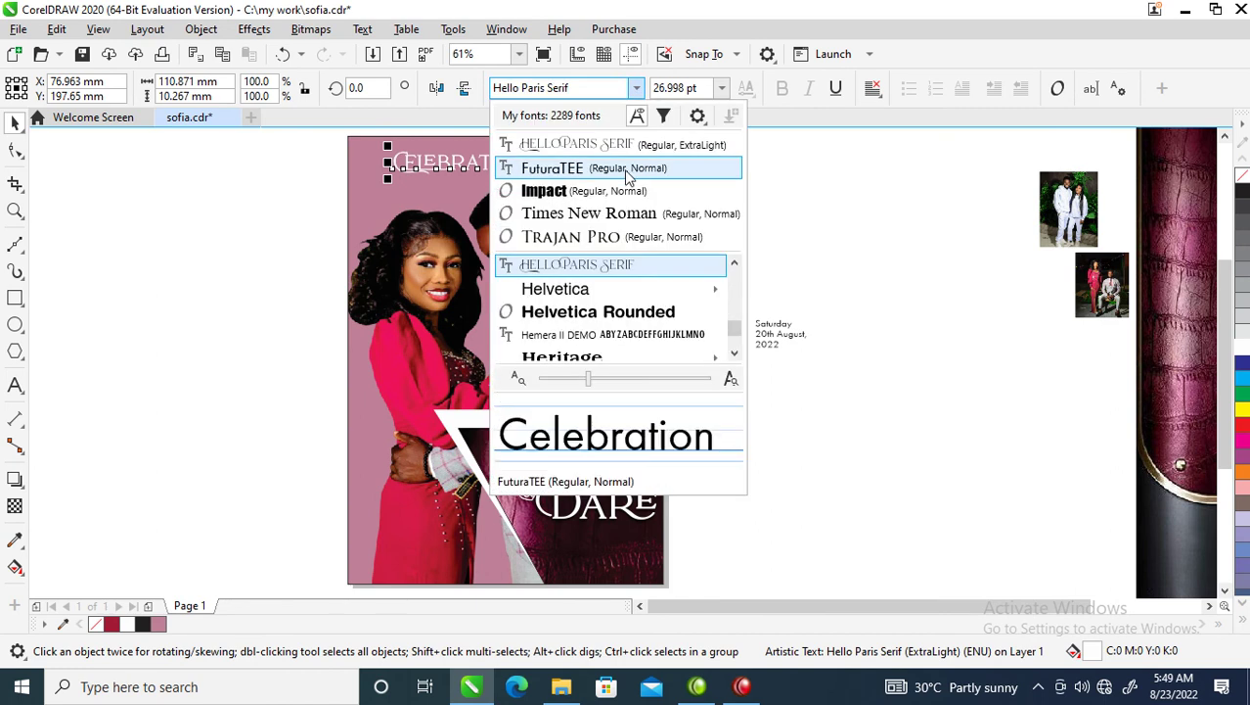
pyautogui.click(590, 235)
pyautogui.moveTo(665, 145); pyautogui.dragTo(559, 147)
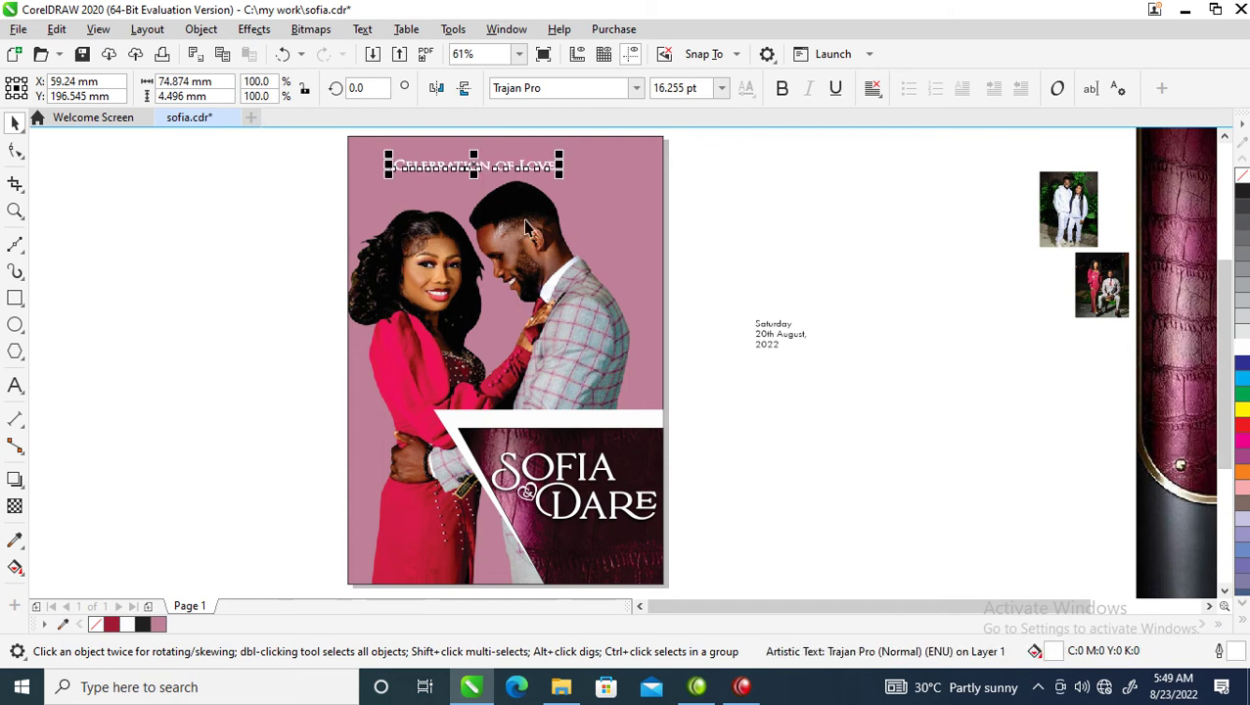
pyautogui.click(16, 152)
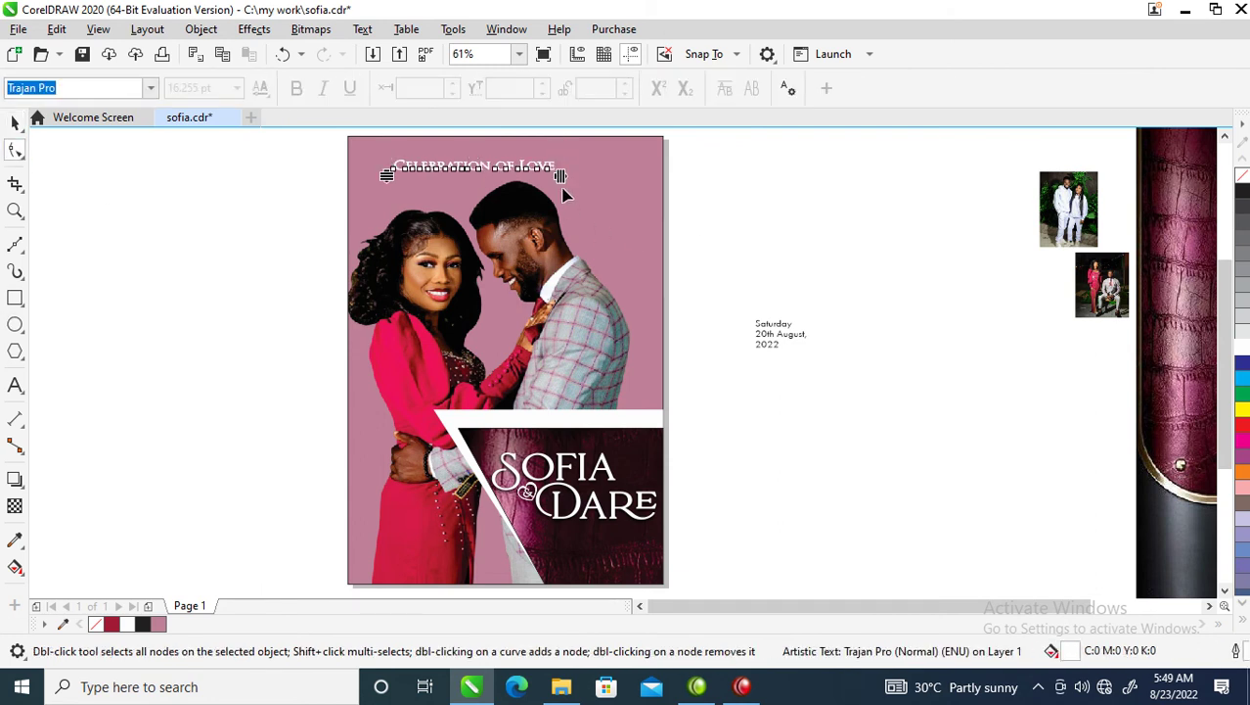
pyautogui.moveTo(561, 175); pyautogui.dragTo(637, 176)
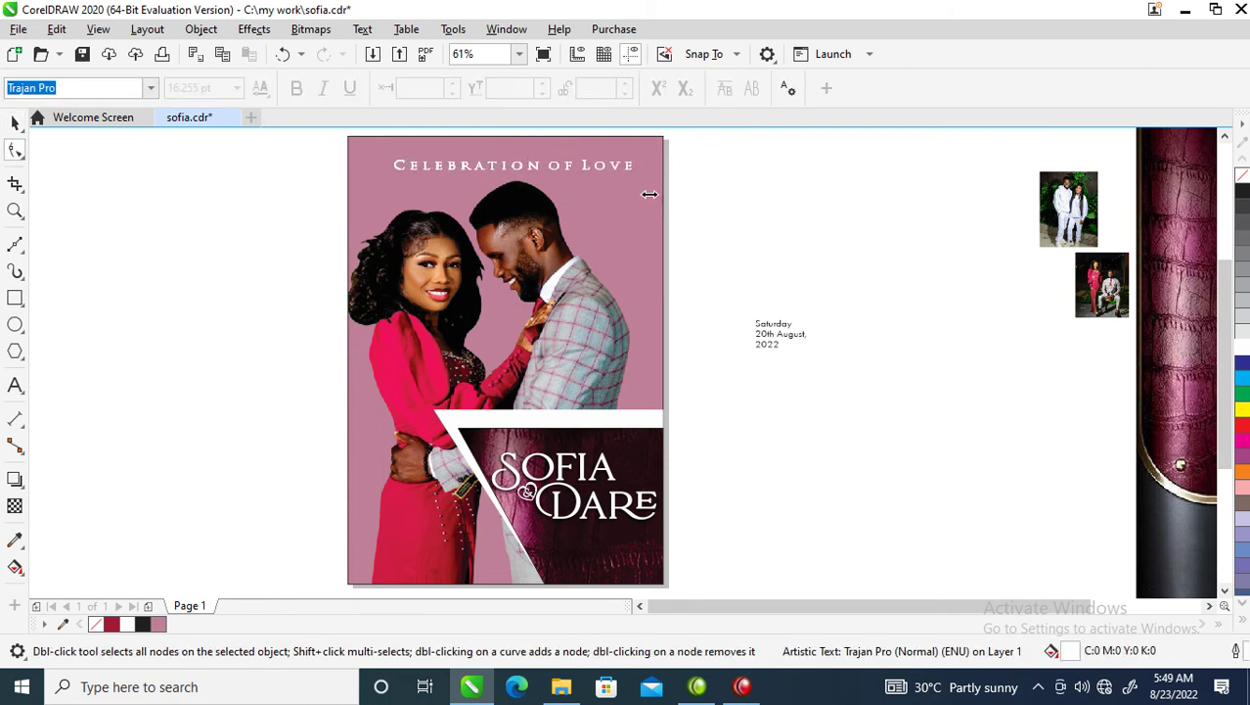
pyautogui.press('space')
pyautogui.keyDown('shift'); pyautogui.click(660, 215); pyautogui.keyUp('shift')
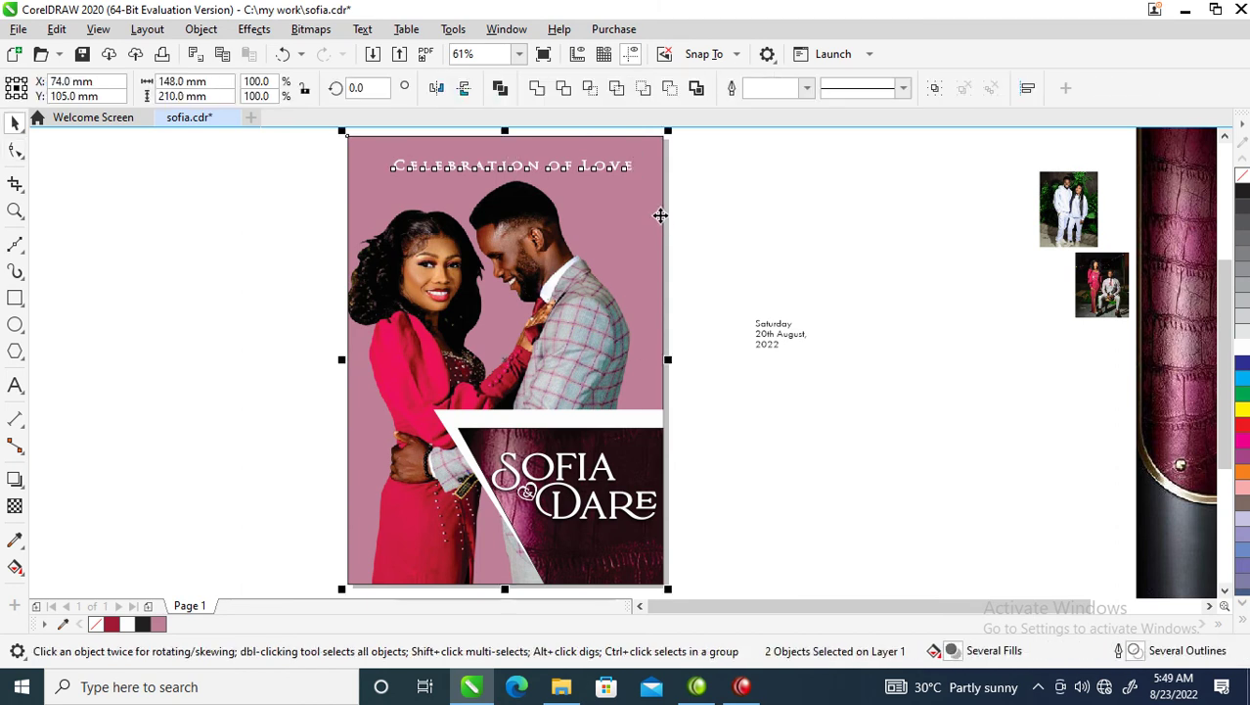
# Make a mirrored copy of the pink photo card to the left of the cover
pyautogui.click(760, 240)
pyautogui.scroll(-5, 761, 239)
pyautogui.press('z')
pyautogui.moveTo(490, 199); pyautogui.dragTo(890, 368)
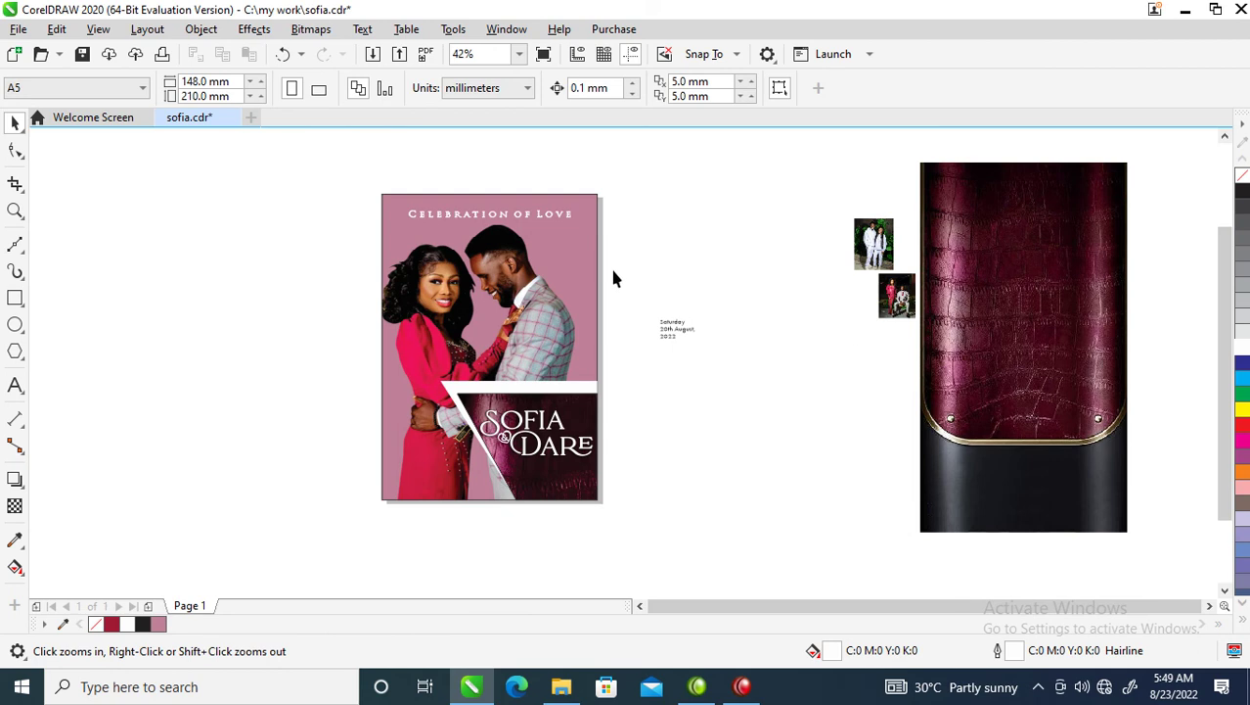
pyautogui.press('space')
pyautogui.click(569, 267)
pyautogui.moveTo(606, 345); pyautogui.dragTo(316, 354)
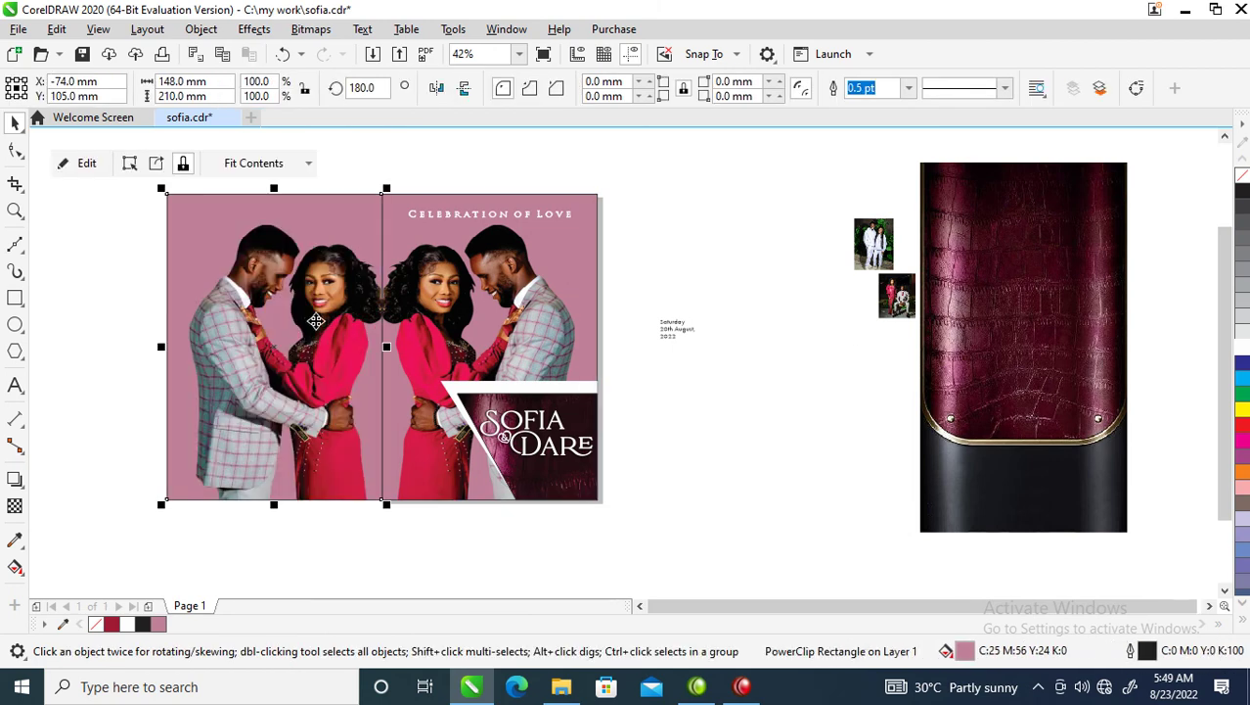
# Remove the photo and PowerClip frame from the left copy, leaving a plain mauve rectangle
pyautogui.rightClick(316, 327)
pyautogui.click(370, 107)
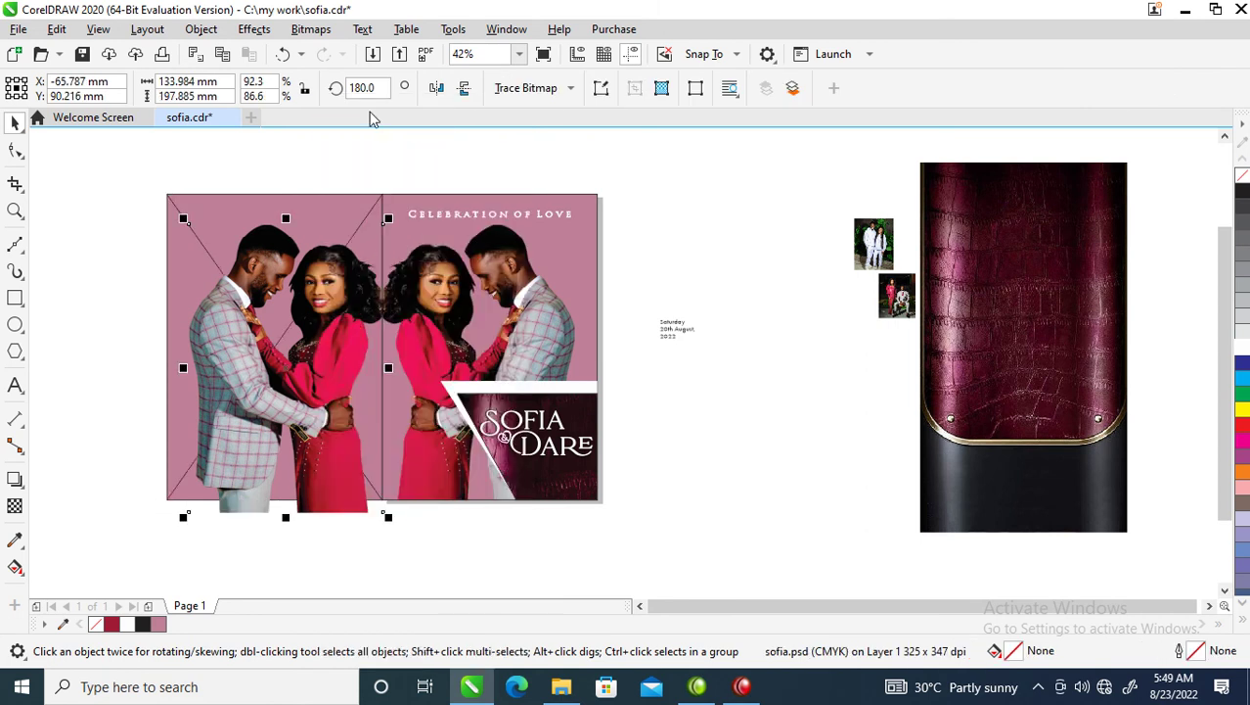
pyautogui.rightClick(279, 345)
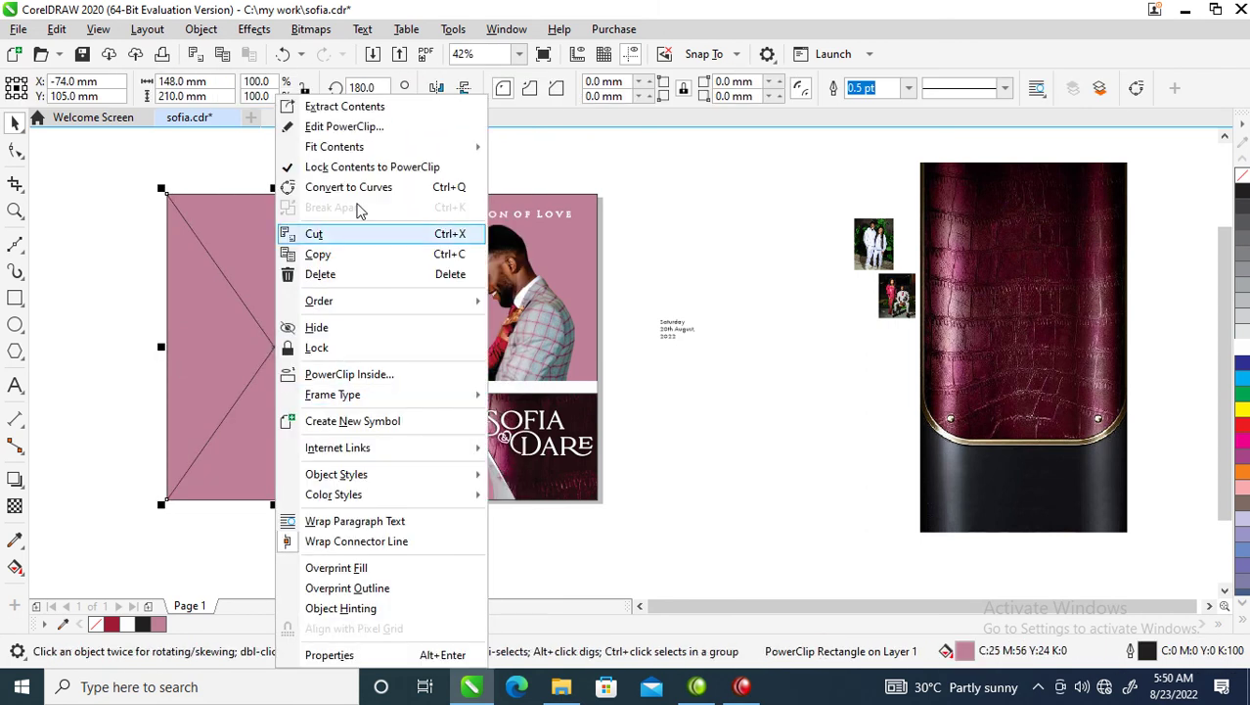
pyautogui.moveTo(342, 400)
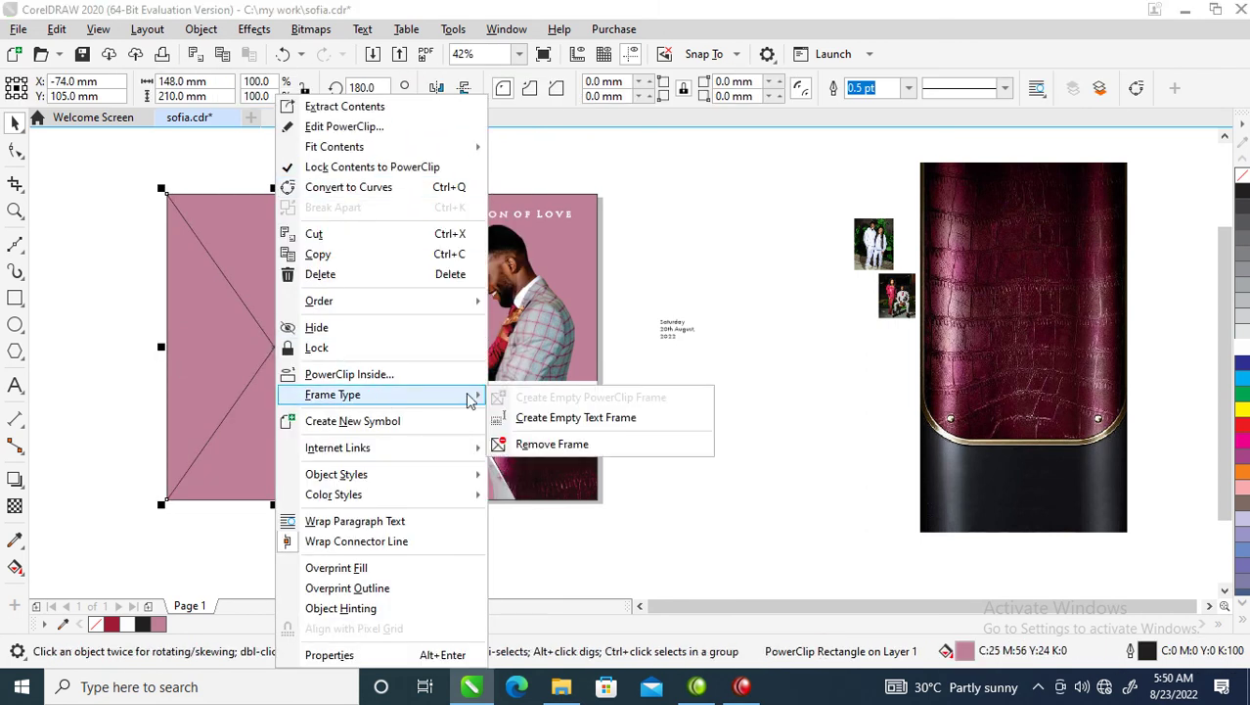
pyautogui.click(552, 446)
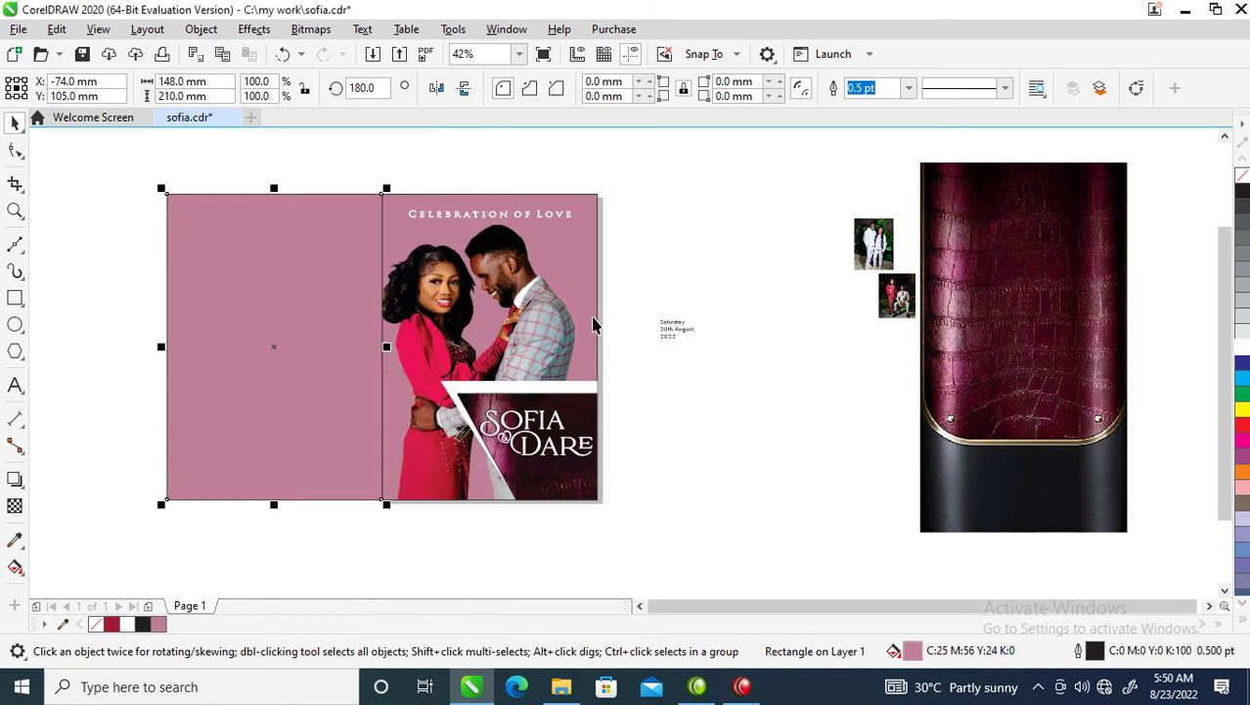
# Zoom in on the date text and select it
pyautogui.press('z')
pyautogui.moveTo(278, 192); pyautogui.dragTo(669, 508)
pyautogui.moveTo(443, 276); pyautogui.dragTo(1051, 585)
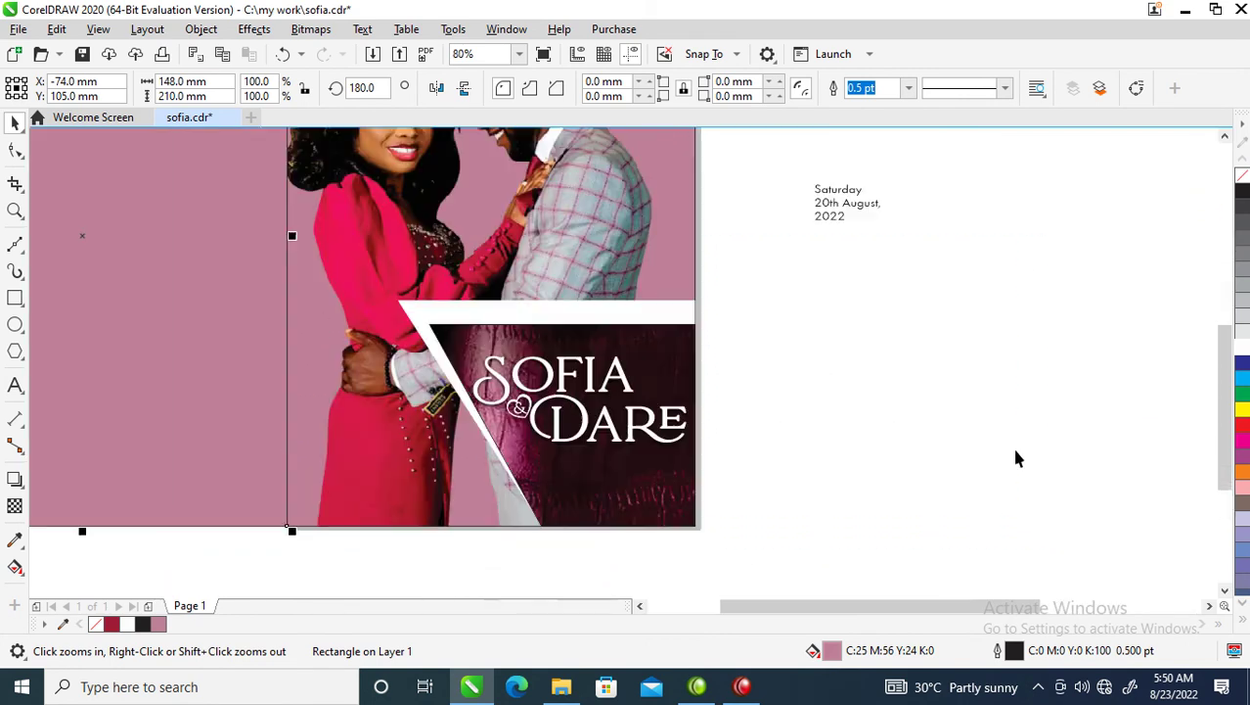
pyautogui.press('space')
pyautogui.click(860, 213)
# Combine the three date lines into one text and move it onto the title panel
pyautogui.moveTo(863, 201)
pyautogui.mouseDown()
pyautogui.moveTo(787, 315)
pyautogui.moveTo(850, 208)
pyautogui.mouseUp()
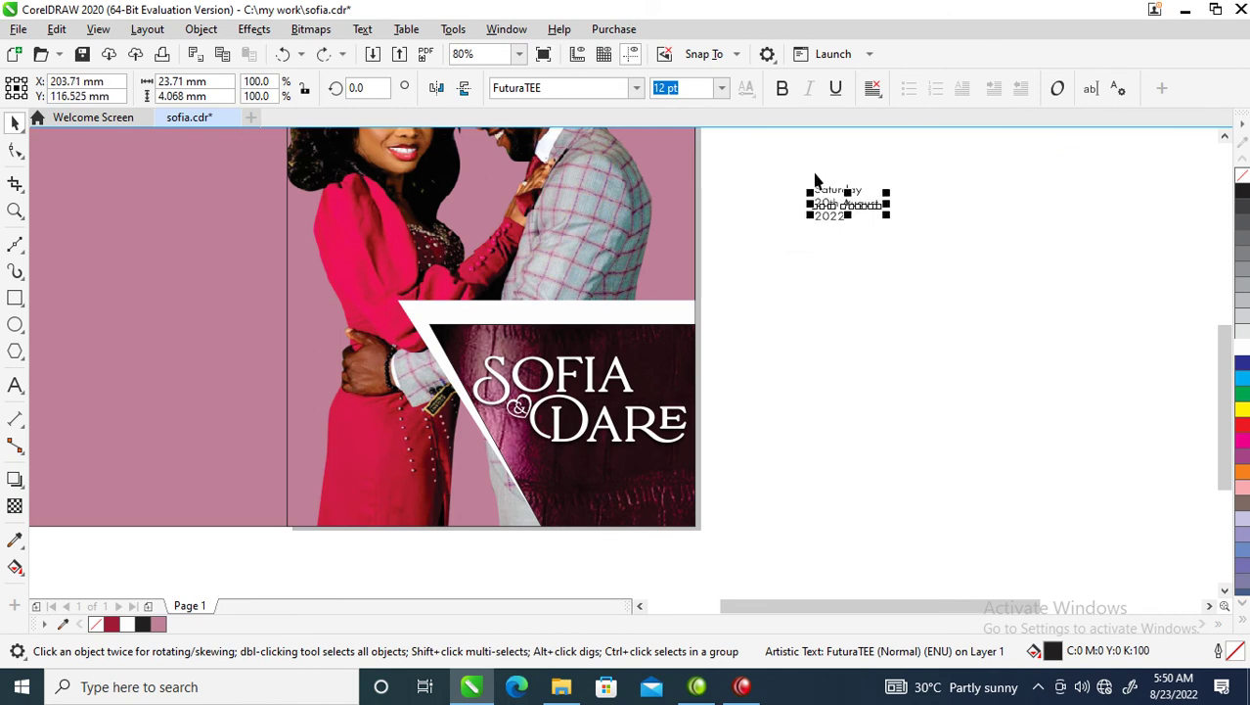
pyautogui.click(827, 198)
pyautogui.keyDown('shift'); pyautogui.click(828, 209); pyautogui.keyUp('shift')
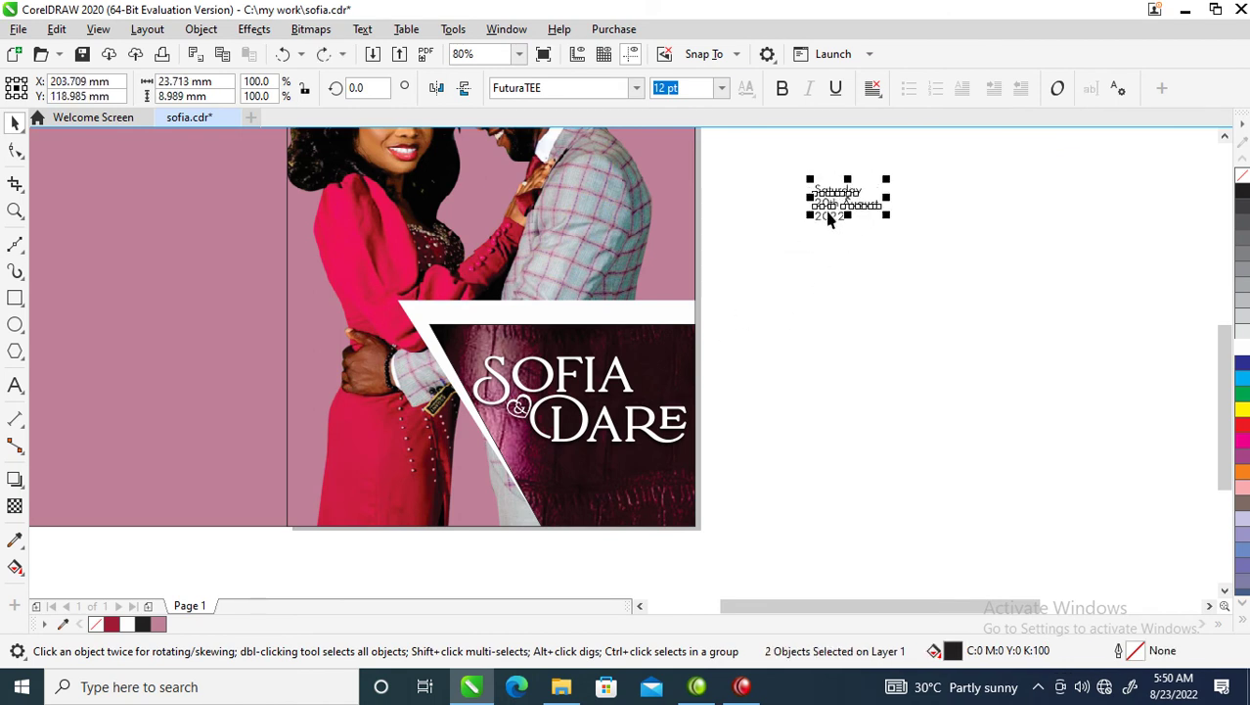
pyautogui.keyDown('shift'); pyautogui.click(828, 219); pyautogui.keyUp('shift')
pyautogui.hotkey('ctrl', 'l')
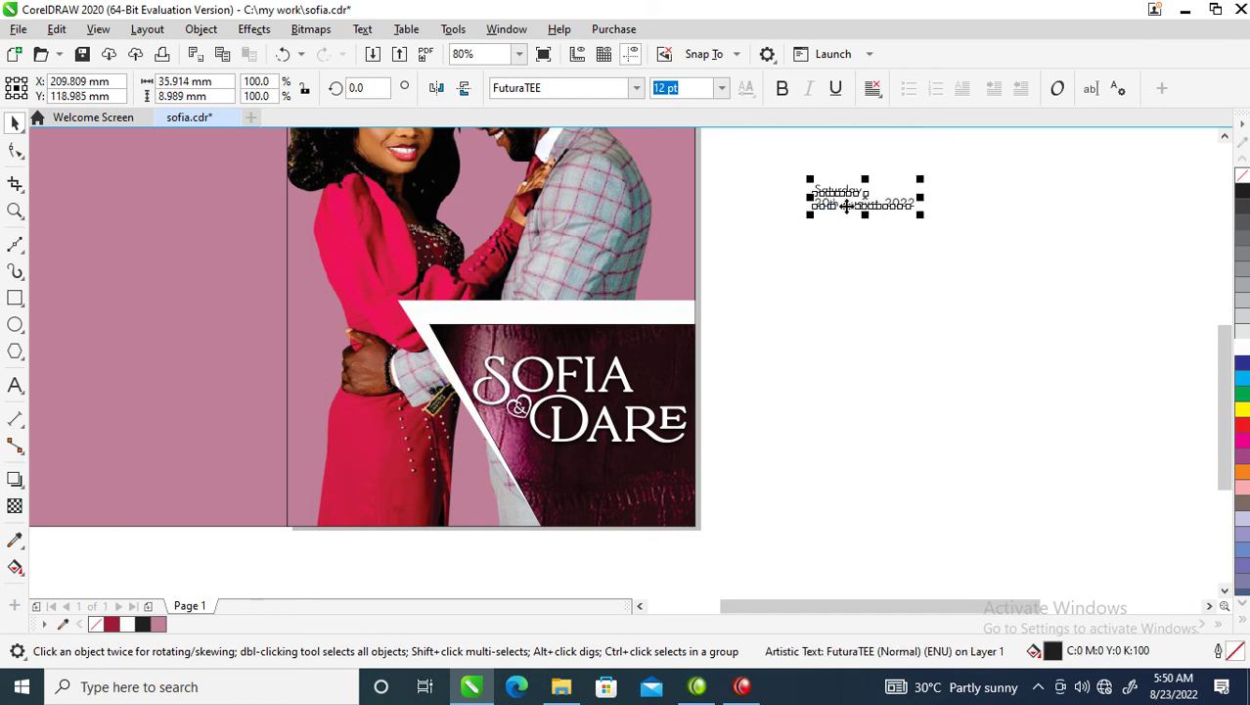
pyautogui.moveTo(865, 195); pyautogui.dragTo(617, 477)
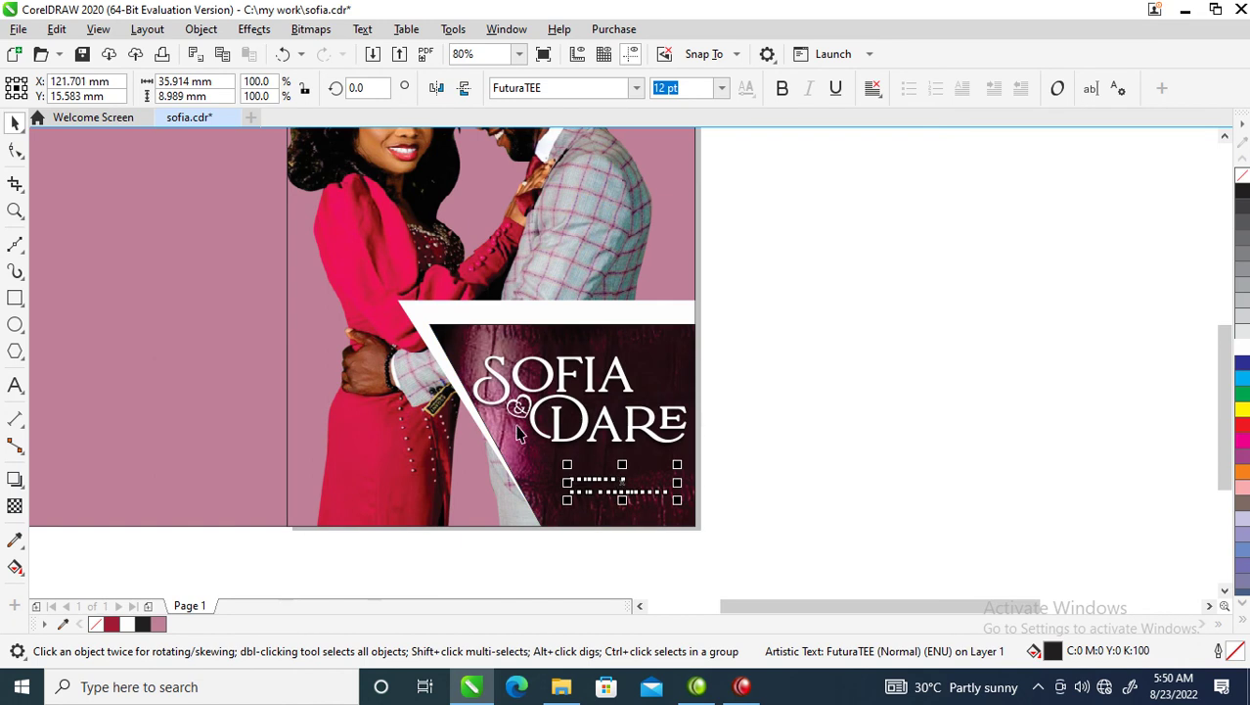
# Make the date white and break it so August and 2022 sit on separate lines
pyautogui.press('z')
pyautogui.moveTo(398, 354); pyautogui.dragTo(840, 562)
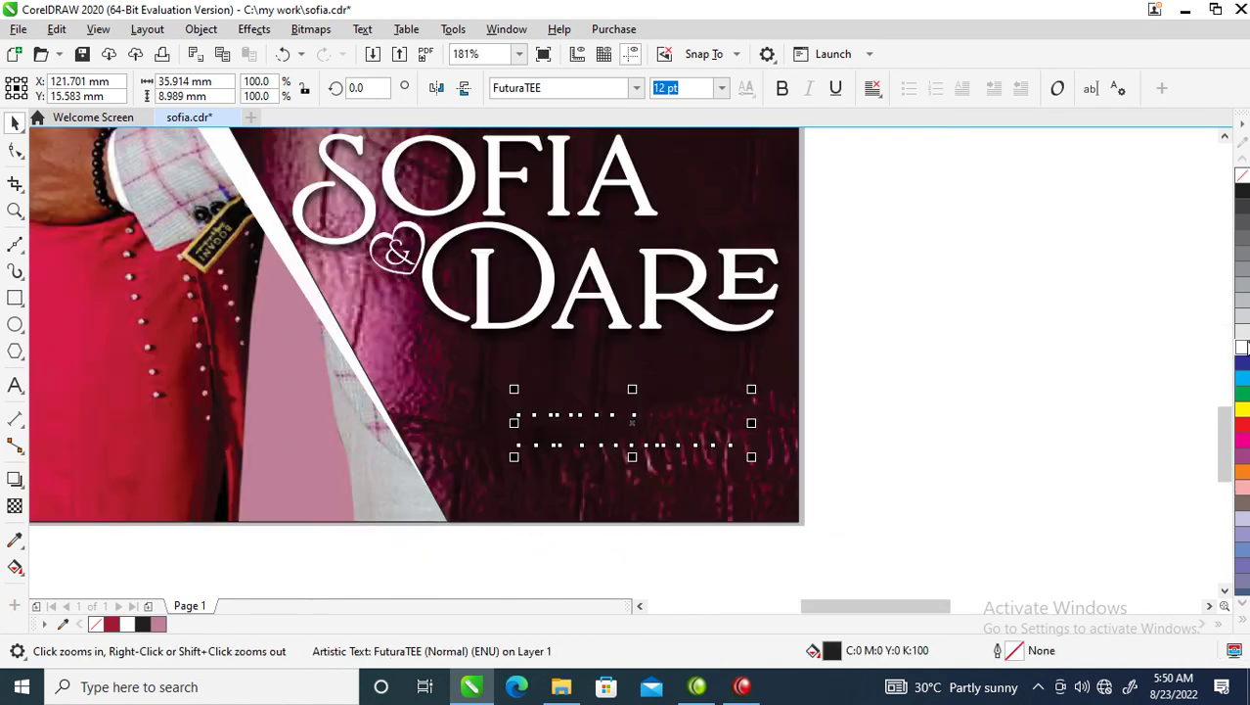
pyautogui.click(1243, 350)
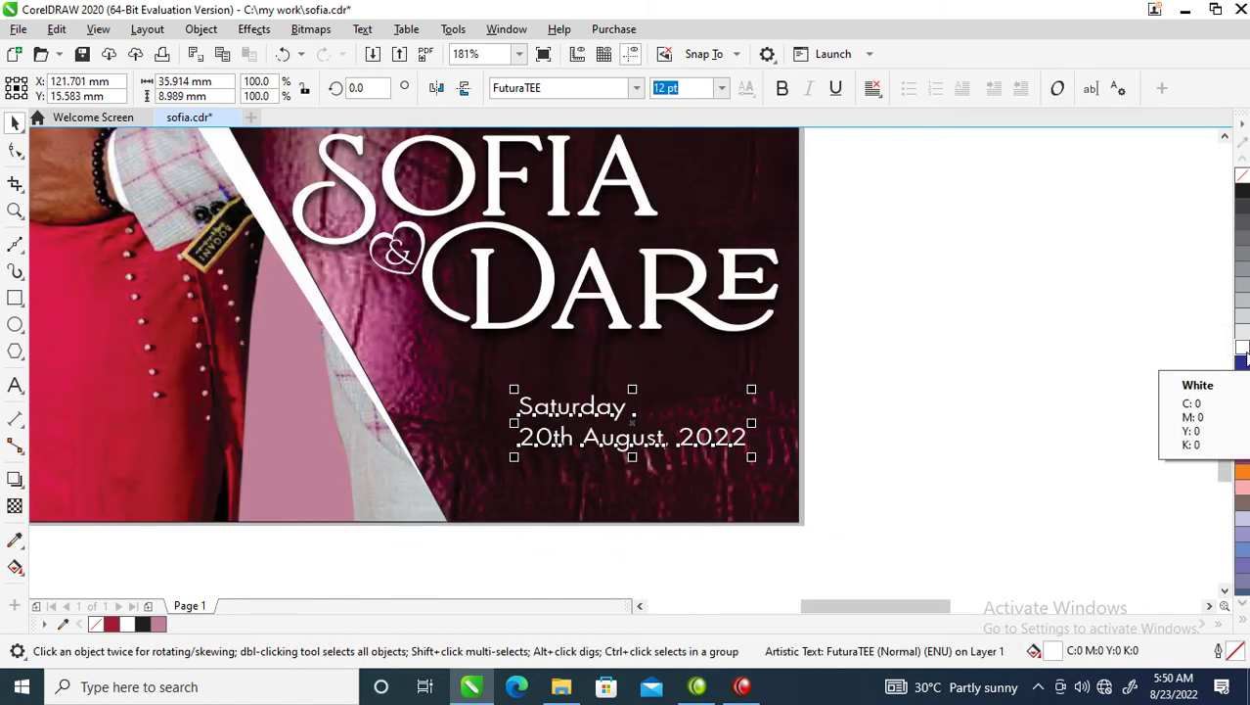
pyautogui.doubleClick(584, 438)
pyautogui.press('Return')
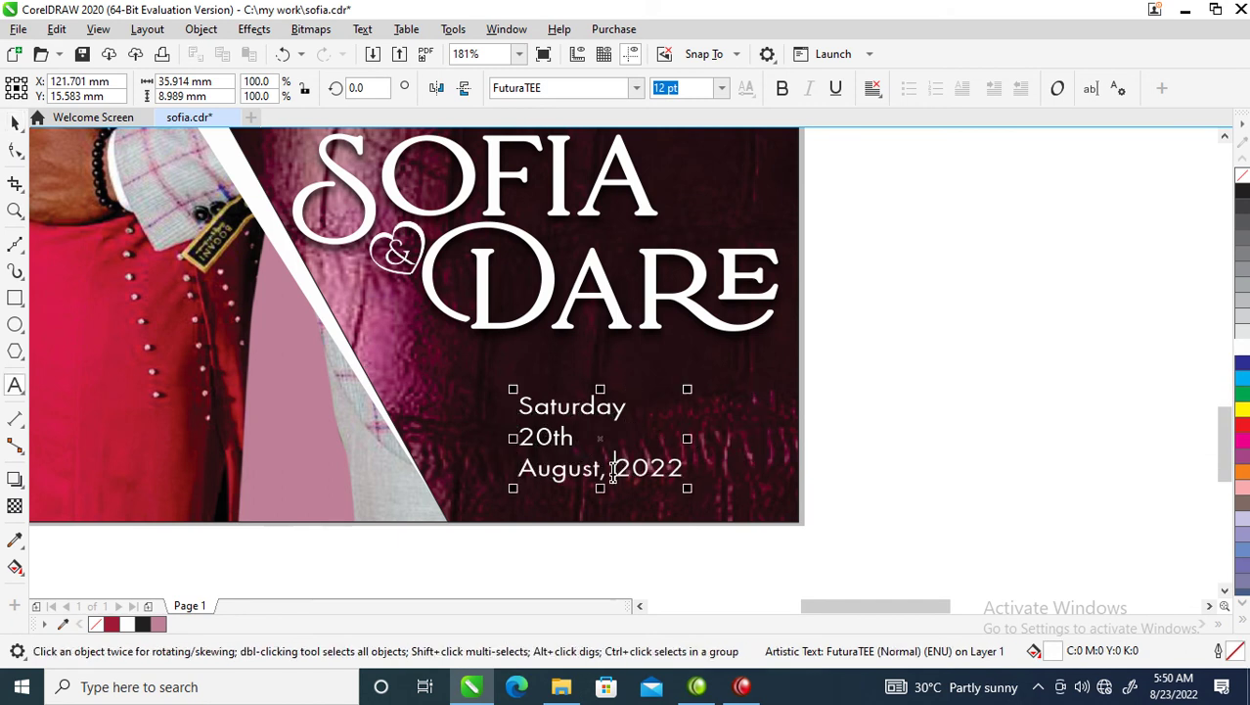
pyautogui.press('Return')
pyautogui.hotkey('ctrl', 'space')
# Bold the 20th and shorten Saturday to Sat
pyautogui.doubleClick(579, 438)
pyautogui.moveTo(577, 437); pyautogui.dragTo(504, 440)
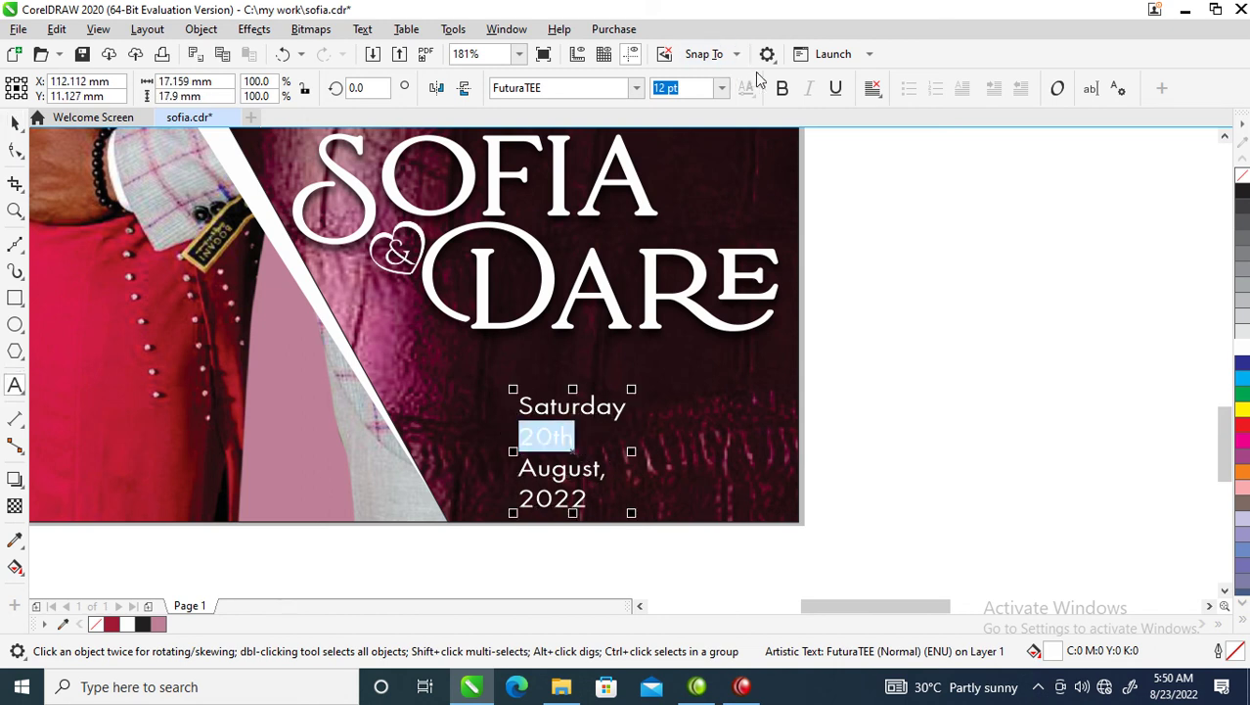
pyautogui.click(782, 88)
pyautogui.moveTo(559, 405); pyautogui.dragTo(616, 407)
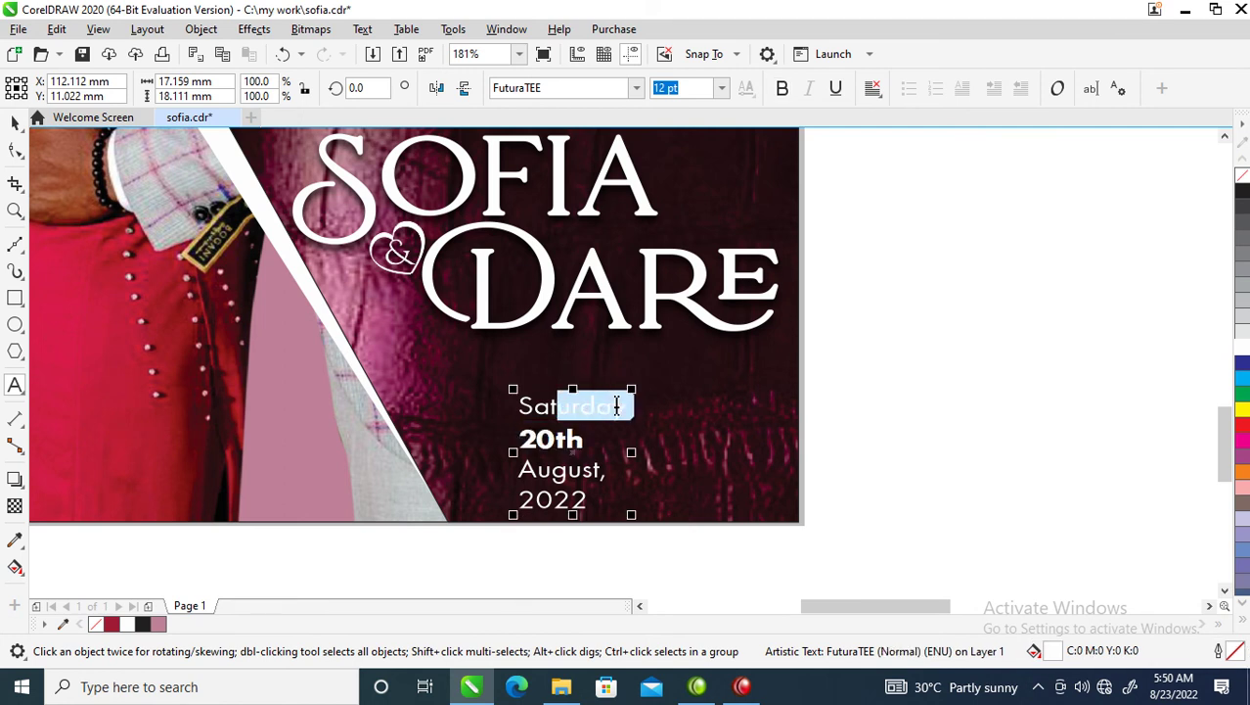
pyautogui.write('.')
pyautogui.hotkey('ctrl', 'space')
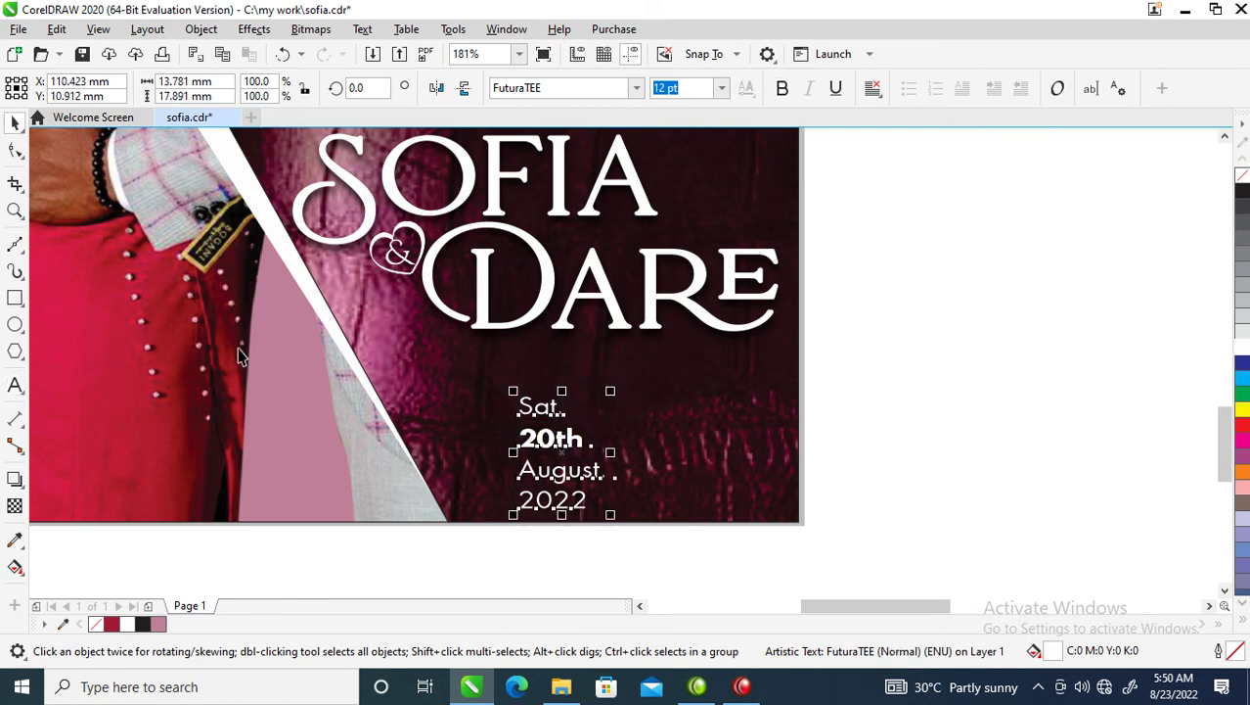
# Tighten the date's line spacing, right-align it, and position it just beneath DARE
pyautogui.click(15, 151)
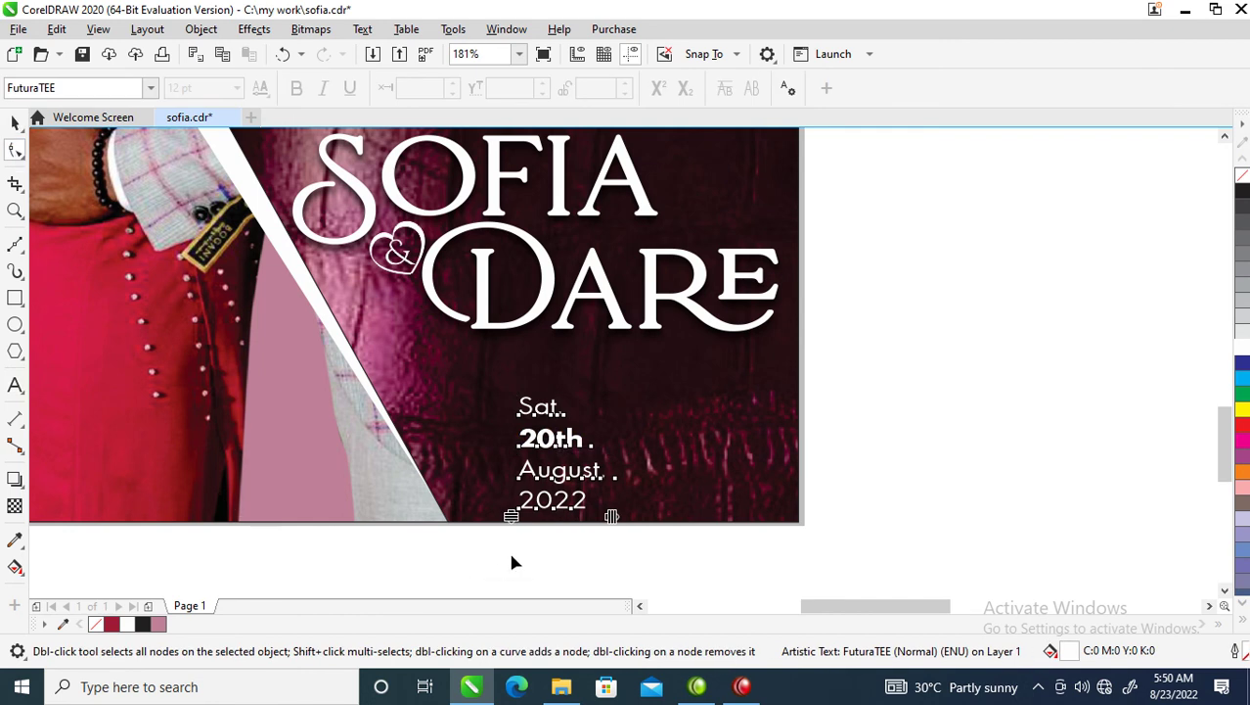
pyautogui.moveTo(510, 516); pyautogui.dragTo(518, 491)
pyautogui.press('space')
pyautogui.moveTo(573, 440); pyautogui.dragTo(697, 431)
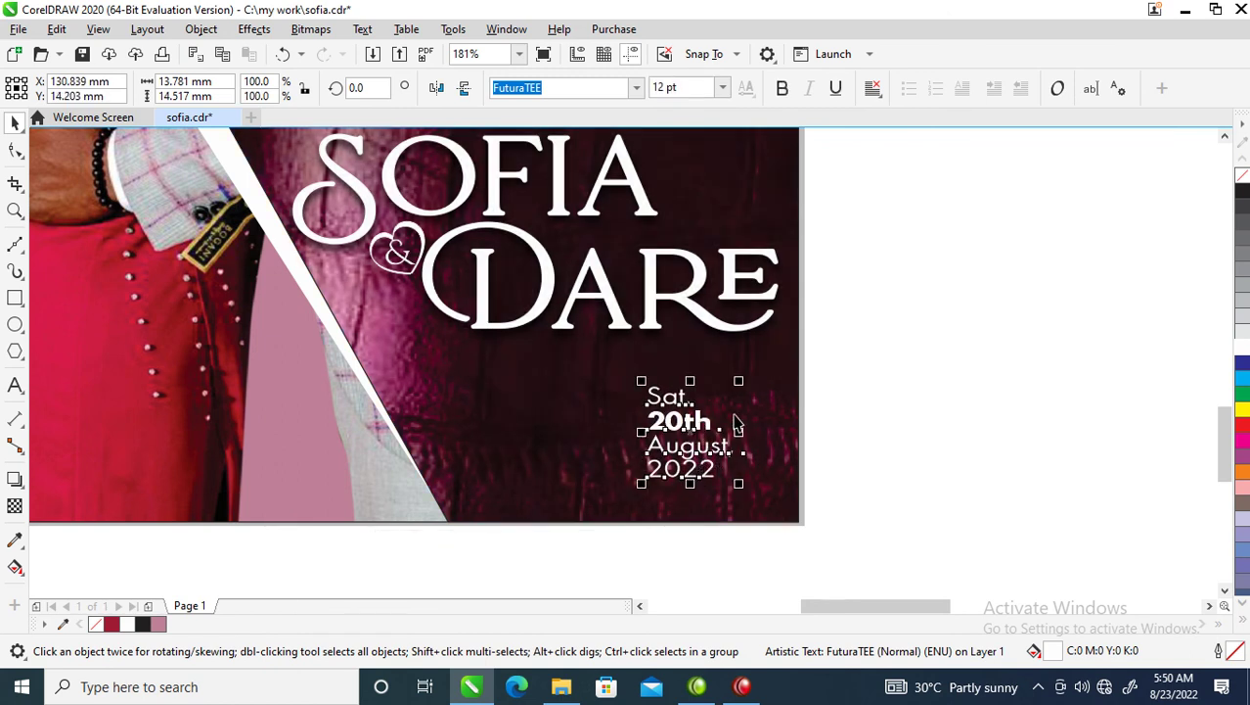
pyautogui.click(872, 88)
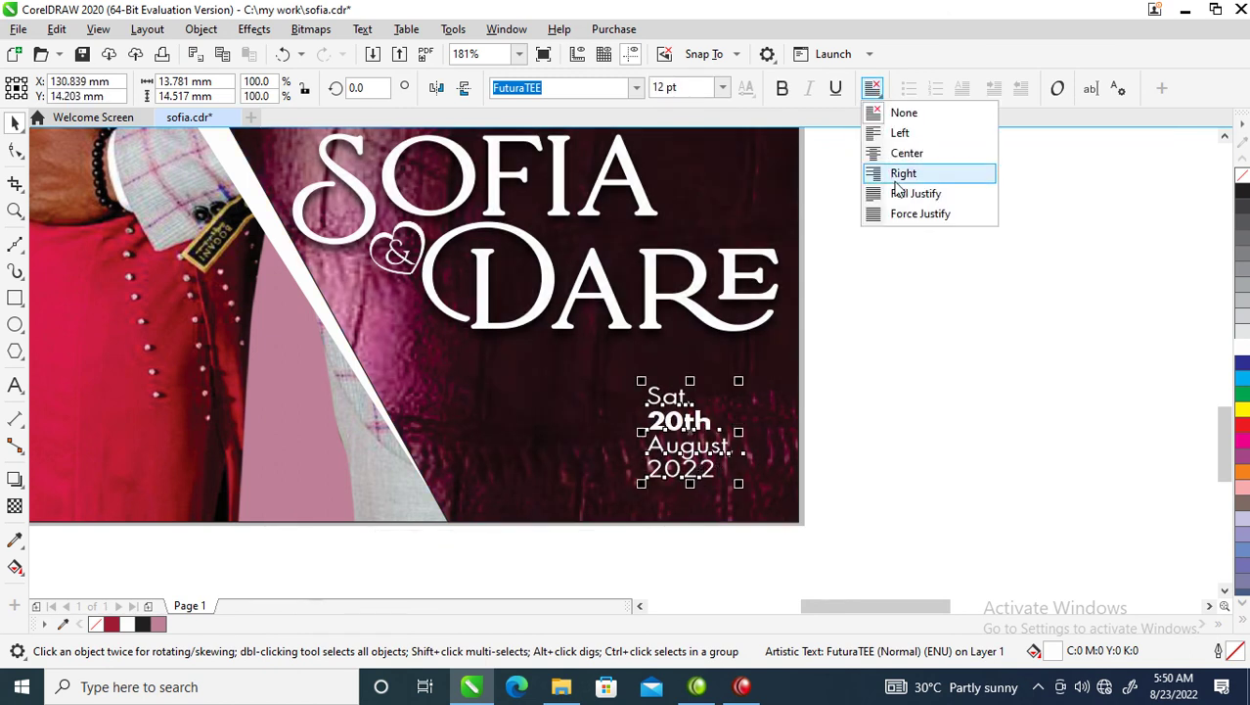
pyautogui.click(910, 174)
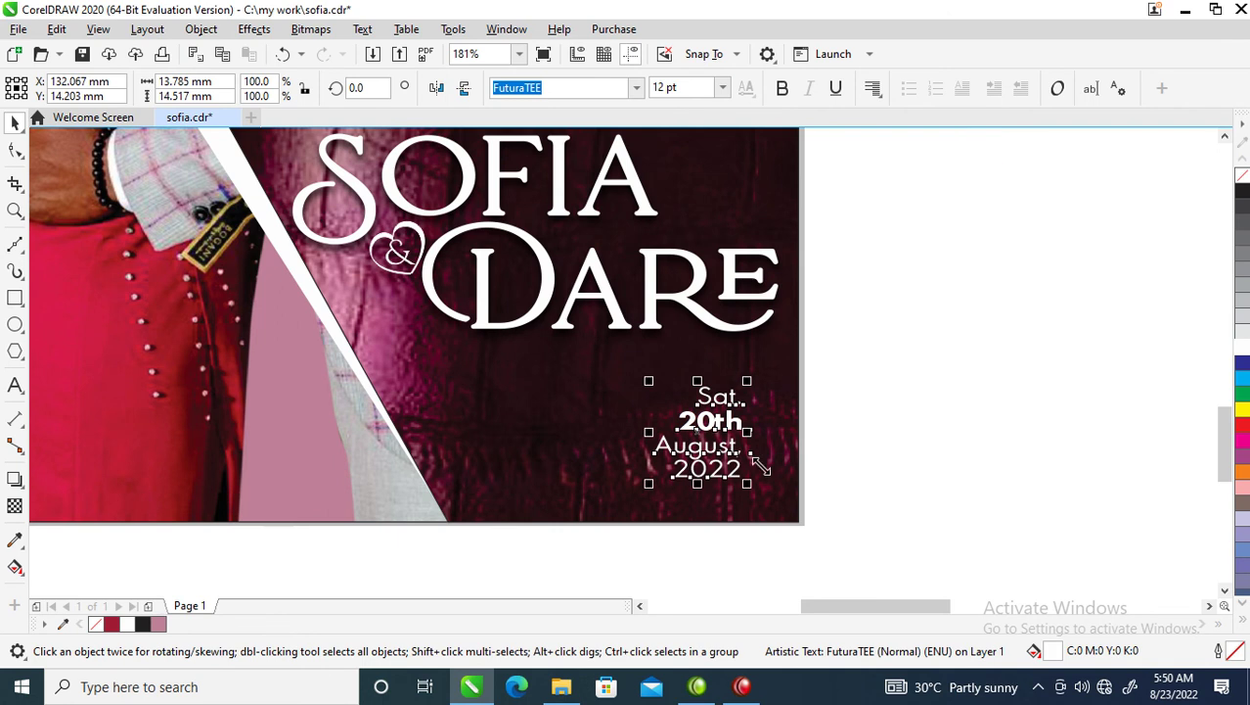
pyautogui.moveTo(710, 444); pyautogui.dragTo(681, 408)
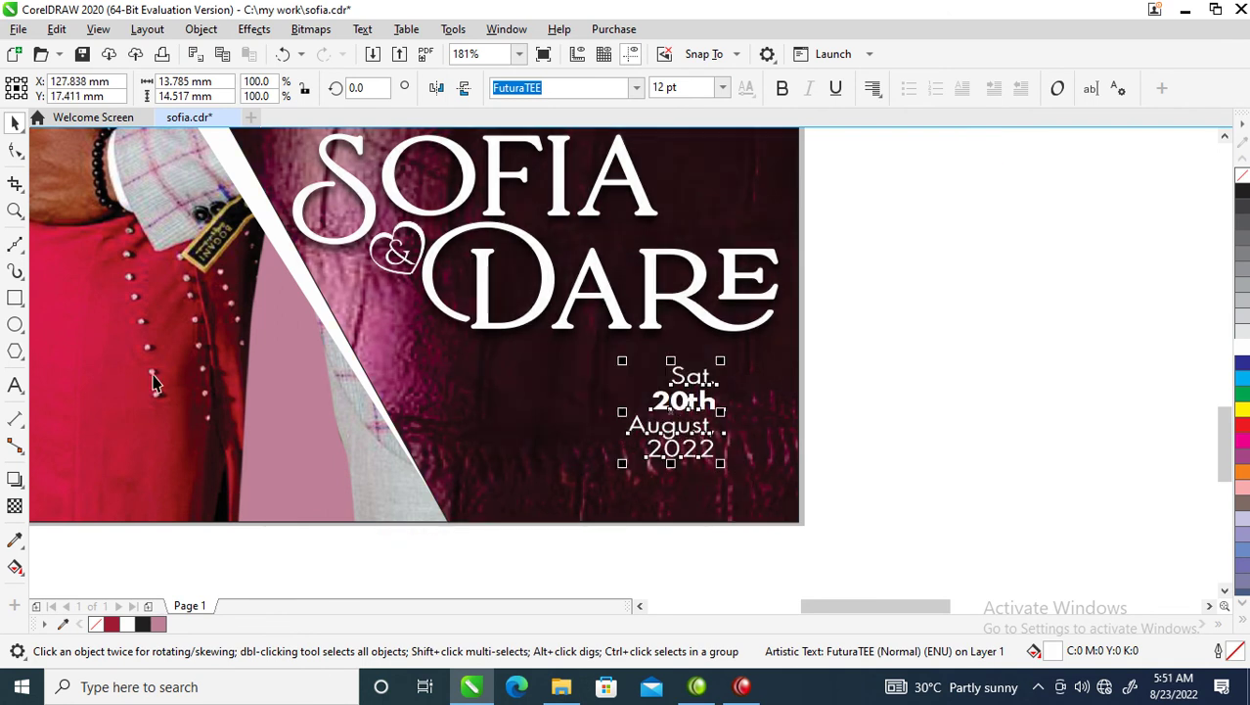
pyautogui.click(15, 244)
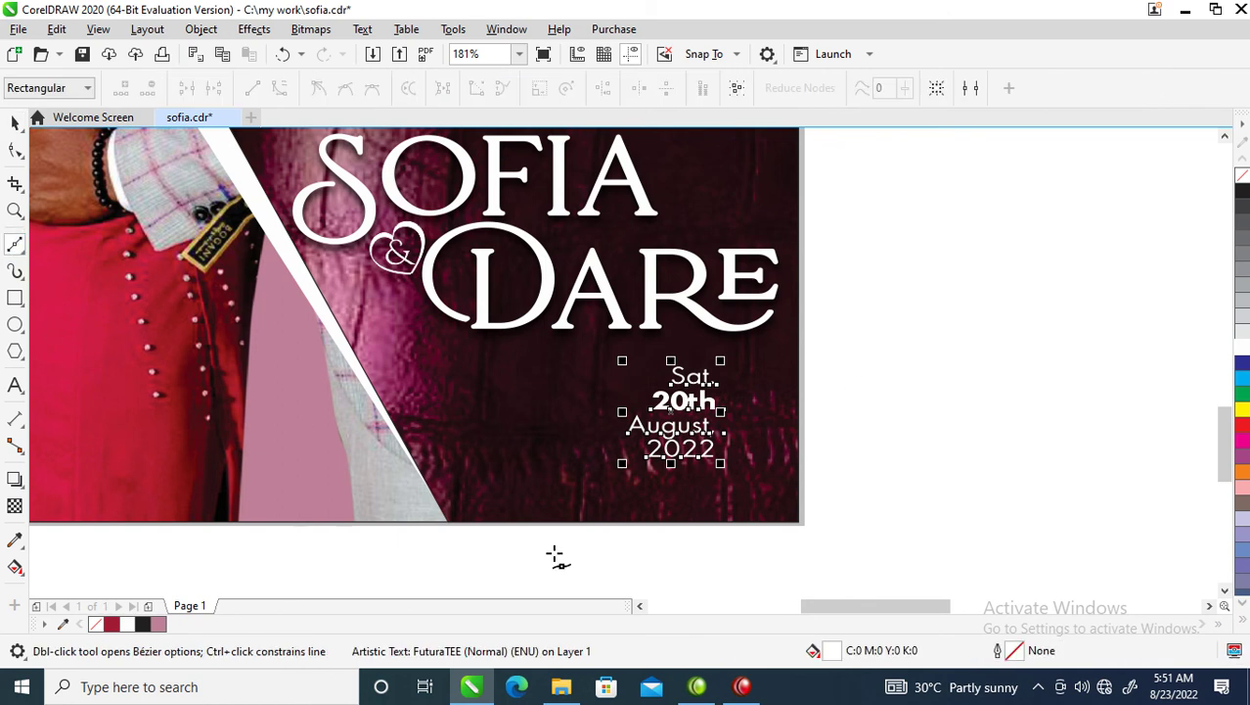
# Draw a line beneath the date with a 1 pt dotted white outline
pyautogui.click(568, 471)
pyautogui.click(754, 472)
pyautogui.press('space')
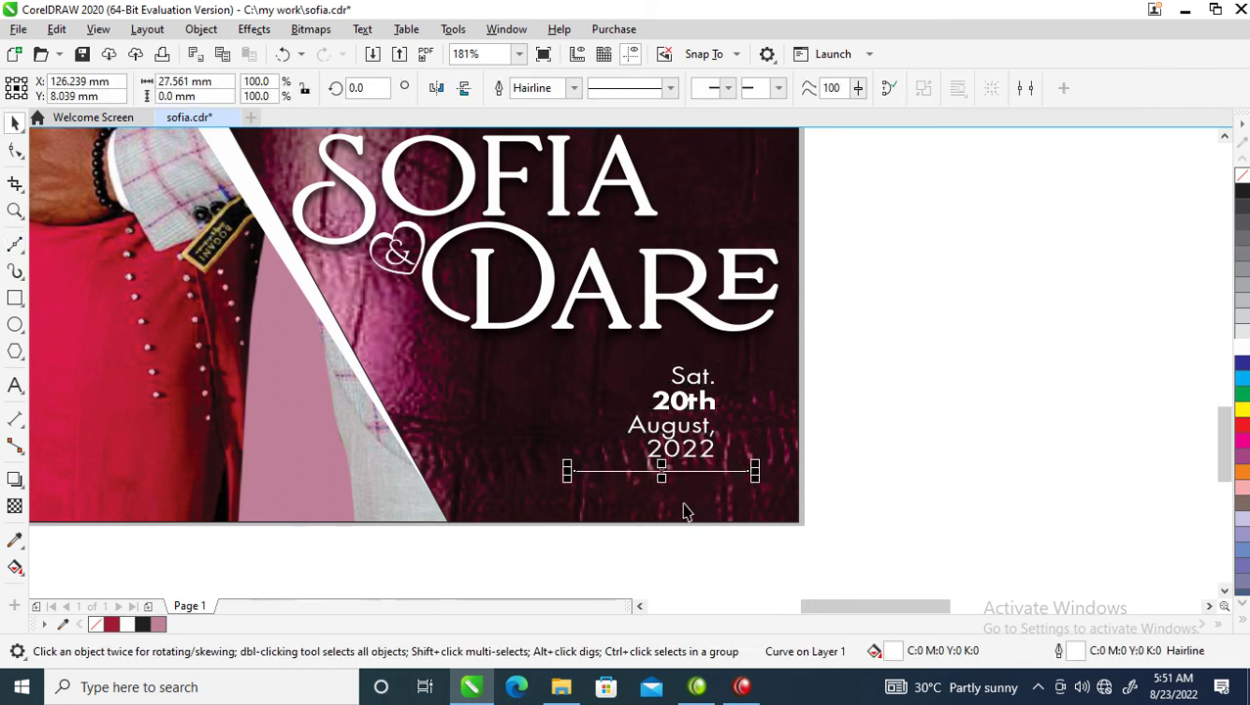
pyautogui.press('F12')
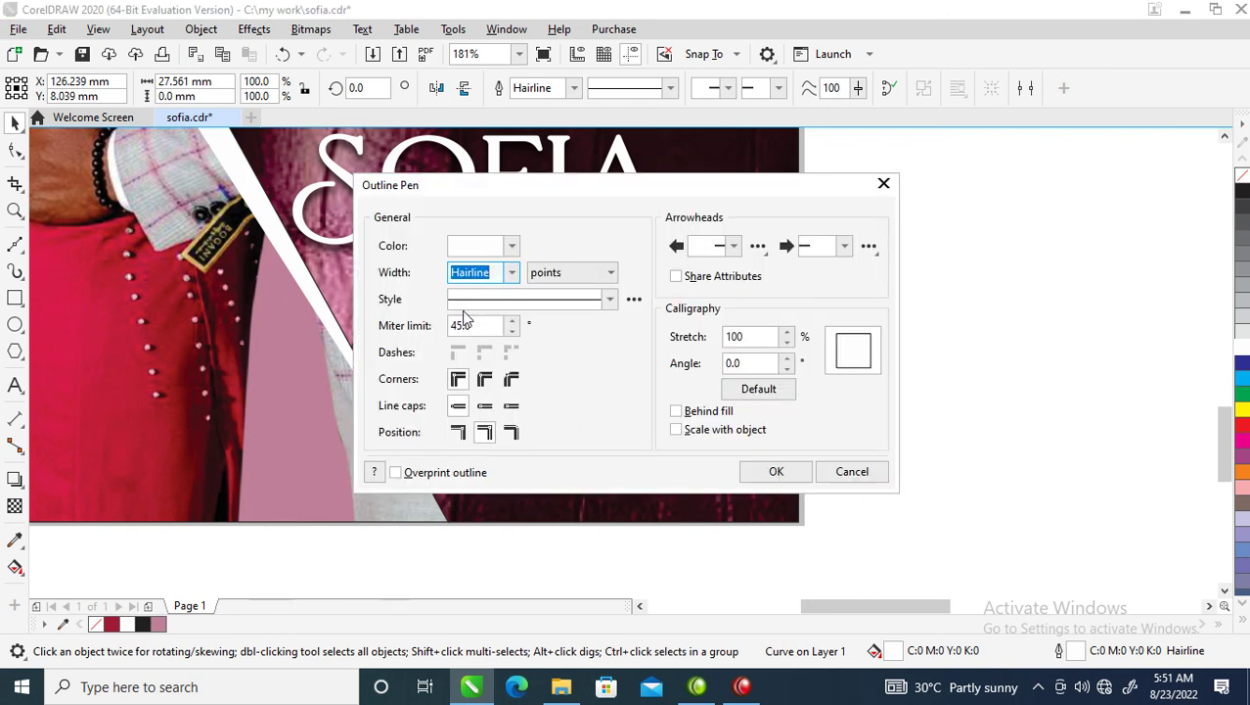
pyautogui.write('1')
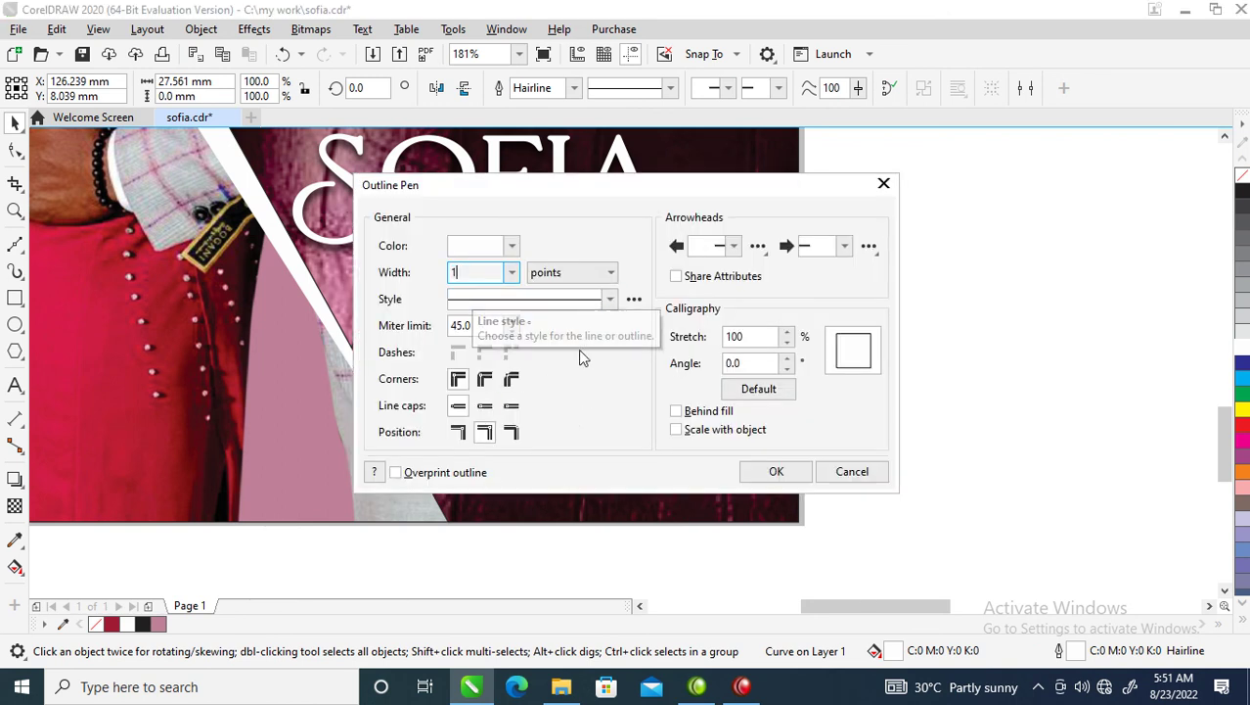
pyautogui.click(612, 298)
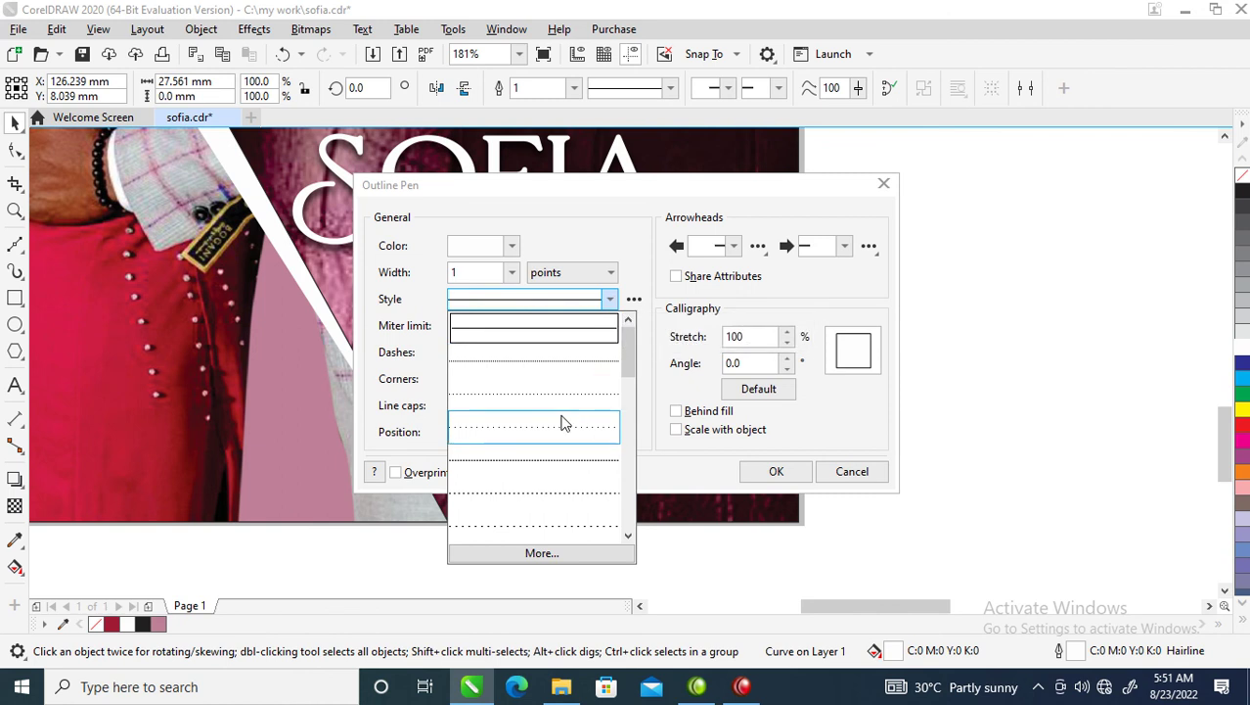
pyautogui.click(540, 455)
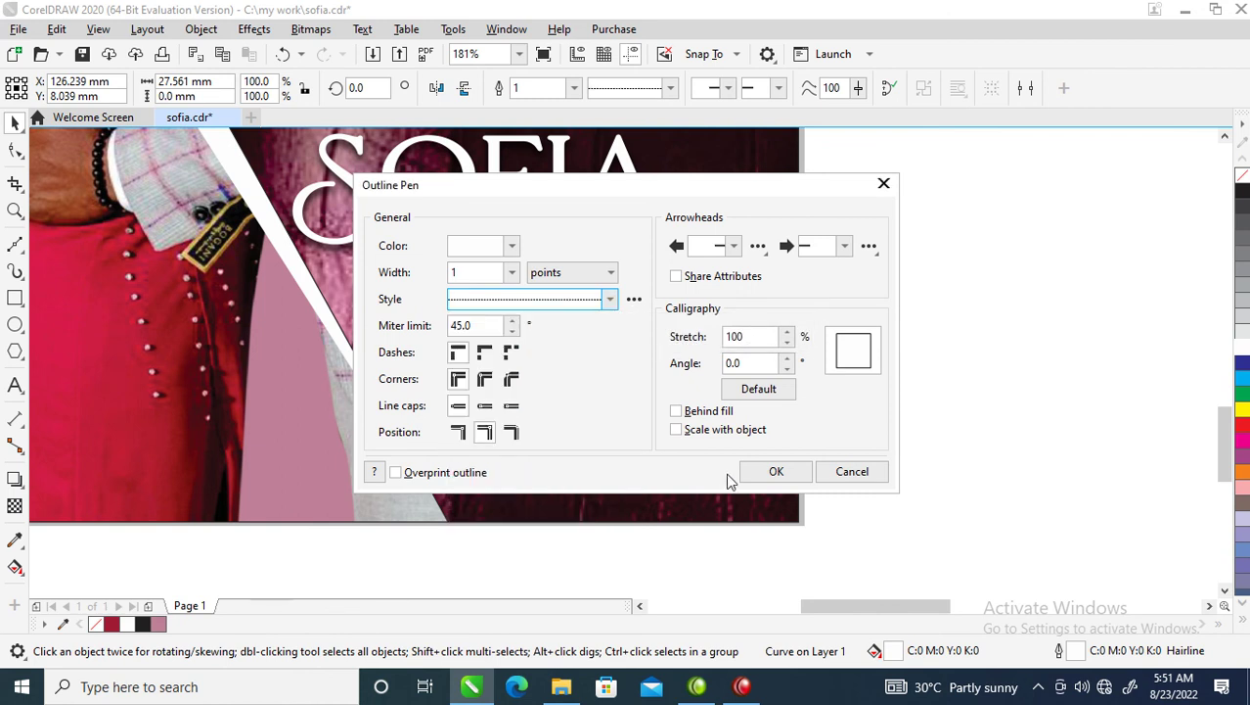
pyautogui.click(769, 471)
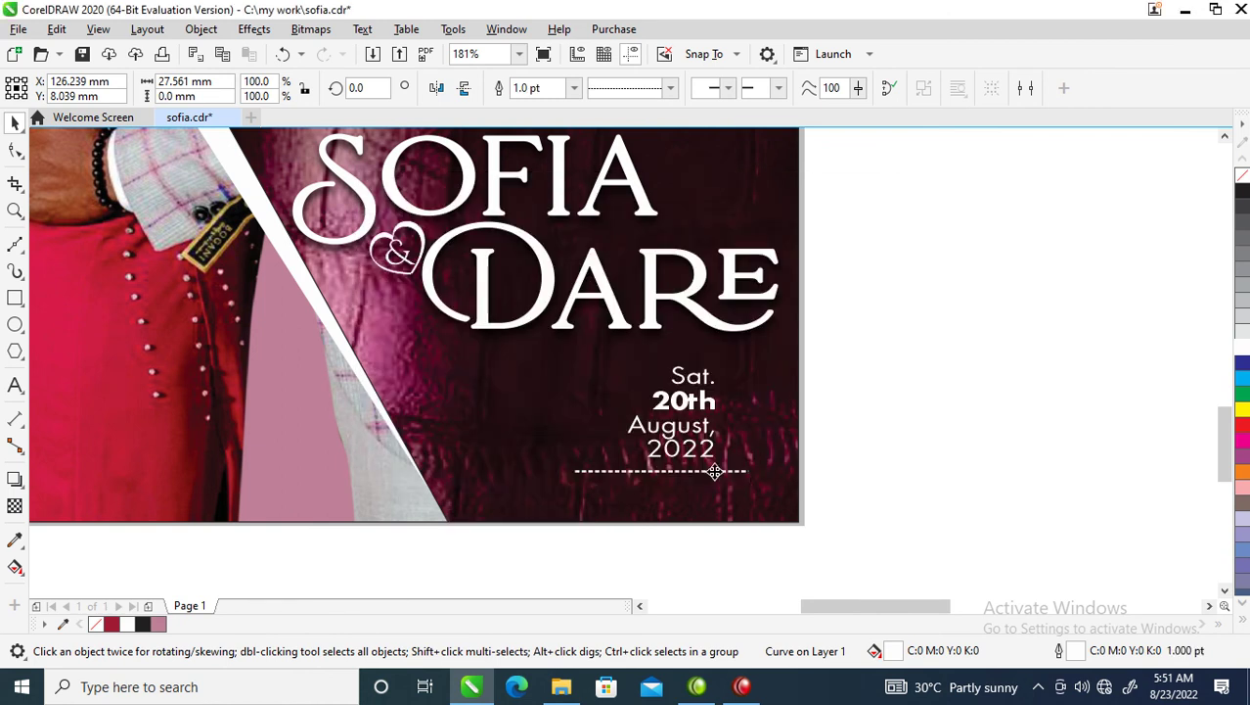
# Rotate a copy of the dotted line 90° and place it vertically right of the date
pyautogui.click(719, 470)
pyautogui.moveTo(757, 462); pyautogui.dragTo(637, 333)
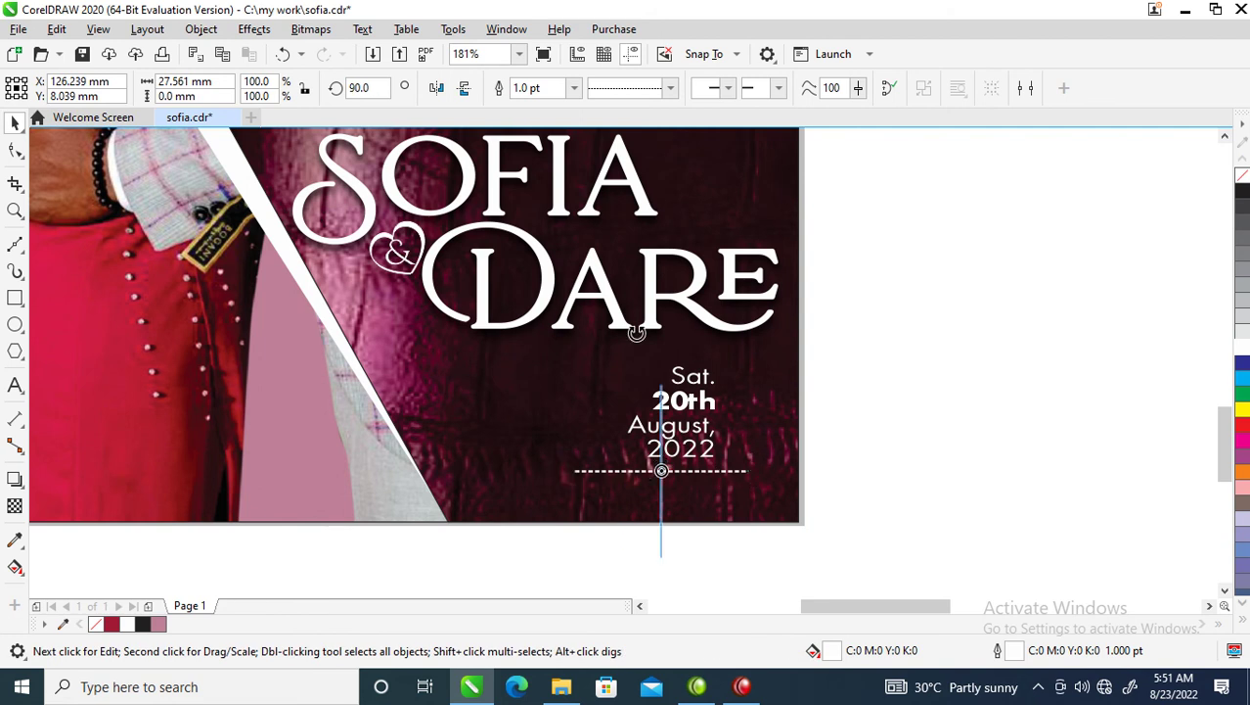
pyautogui.moveTo(637, 333); pyautogui.dragTo(641, 339)
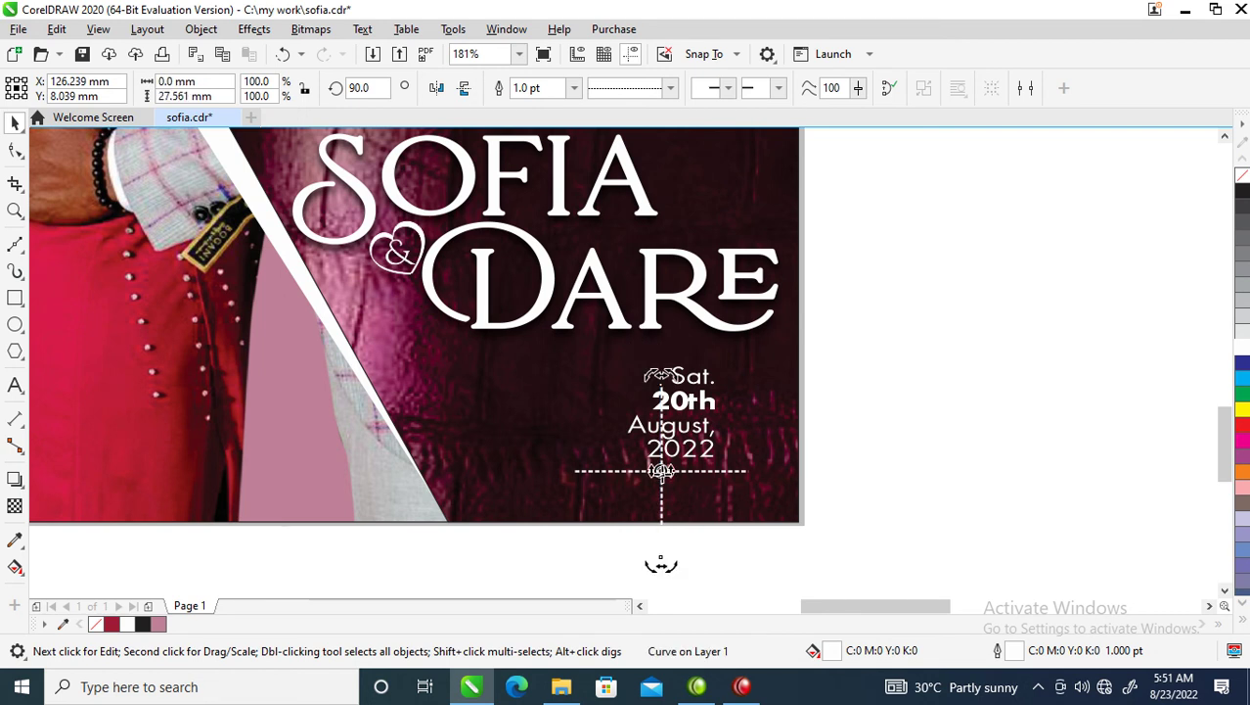
pyautogui.click(661, 472)
pyautogui.moveTo(661, 471); pyautogui.dragTo(729, 447)
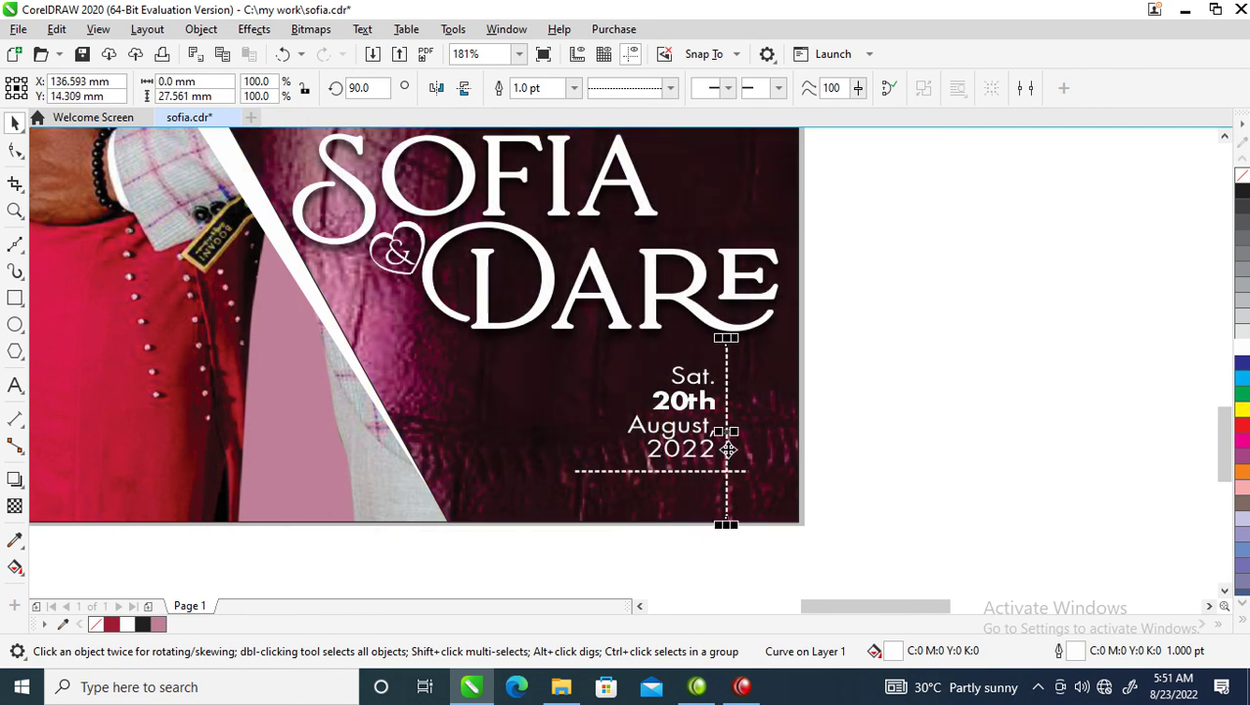
pyautogui.scroll(-5, 736, 469)
pyautogui.press('z')
pyautogui.moveTo(396, 241); pyautogui.dragTo(1113, 517)
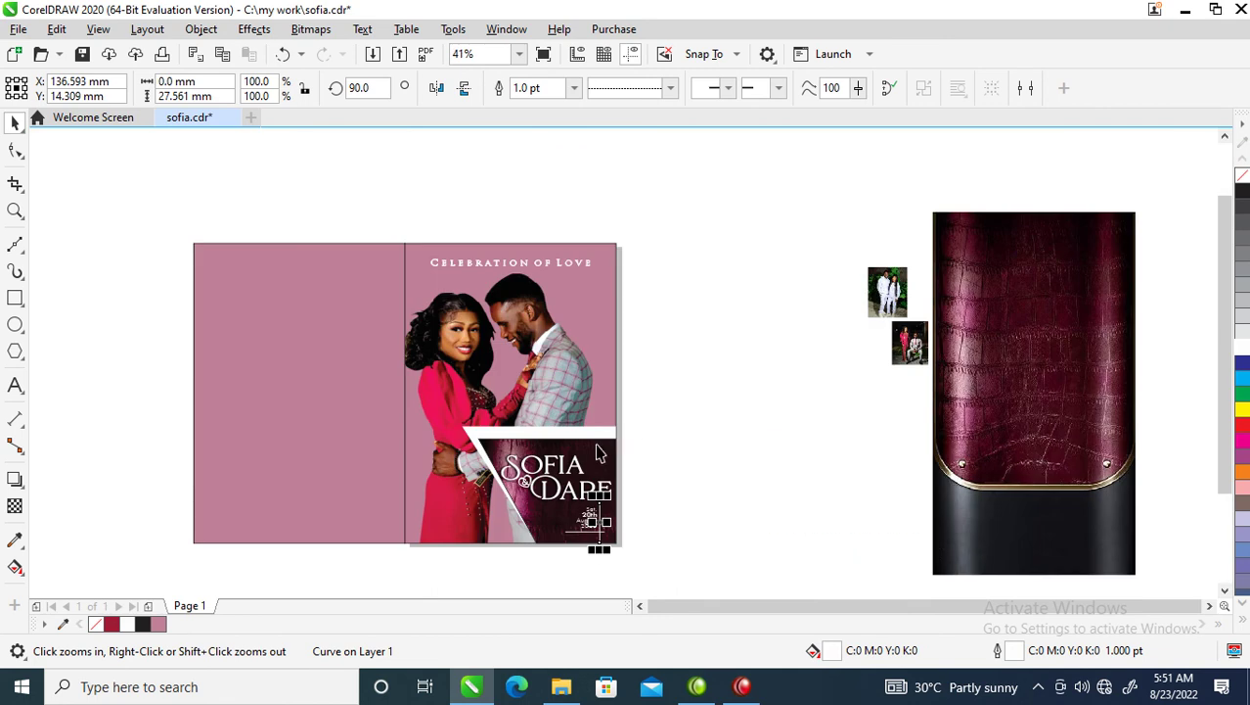
pyautogui.press('space')
pyautogui.click(597, 446)
# Copy the angled photo panel onto the left page and delete its image, leaving an empty frame
pyautogui.keyDown('shift'); pyautogui.click(594, 438); pyautogui.keyUp('shift')
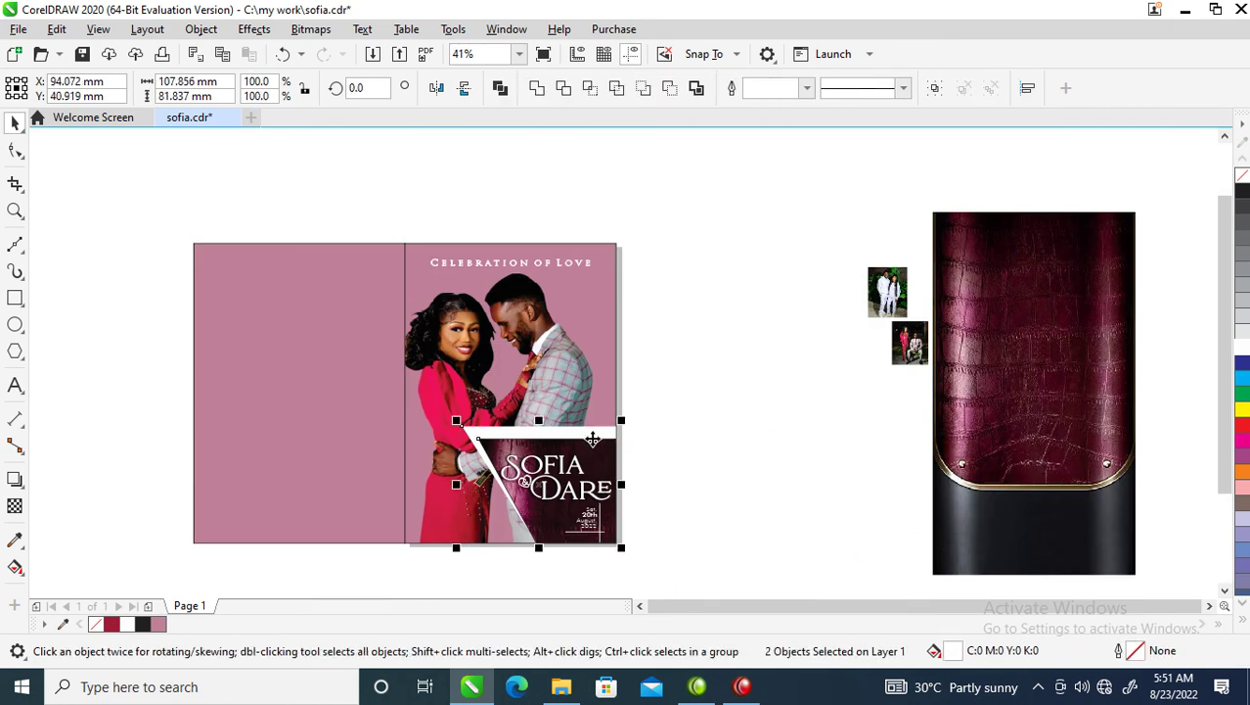
pyautogui.moveTo(601, 442); pyautogui.dragTo(327, 293)
pyautogui.click(330, 179)
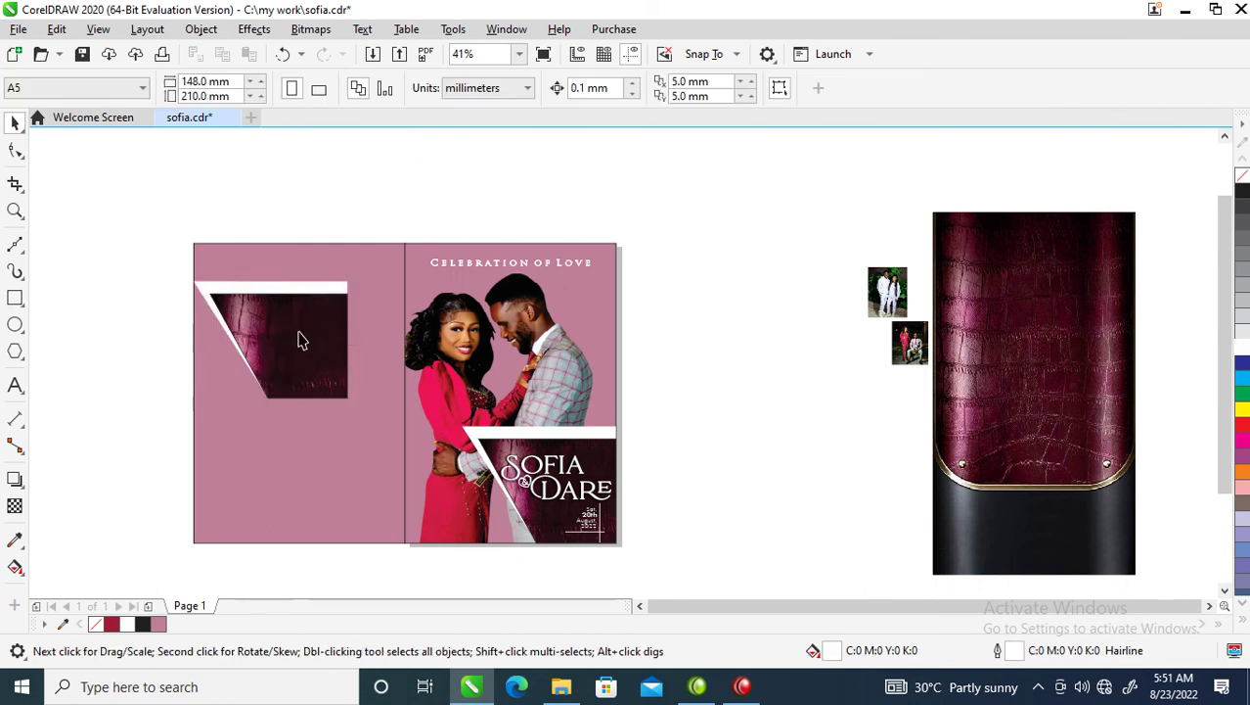
pyautogui.rightClick(302, 337)
pyautogui.click(401, 109)
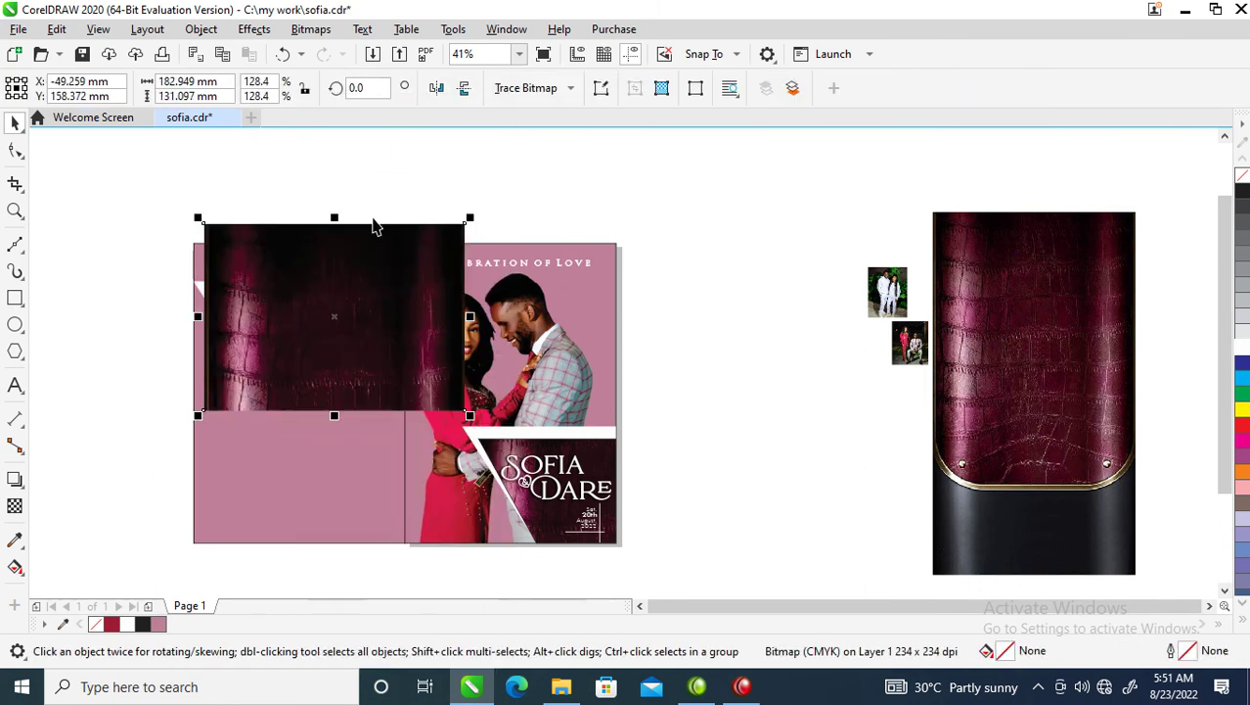
pyautogui.press('Delete')
# Remove the empty PowerClip frame, making it a plain shape, and fill it with 20% grey
pyautogui.click(315, 384)
pyautogui.rightClick(306, 383)
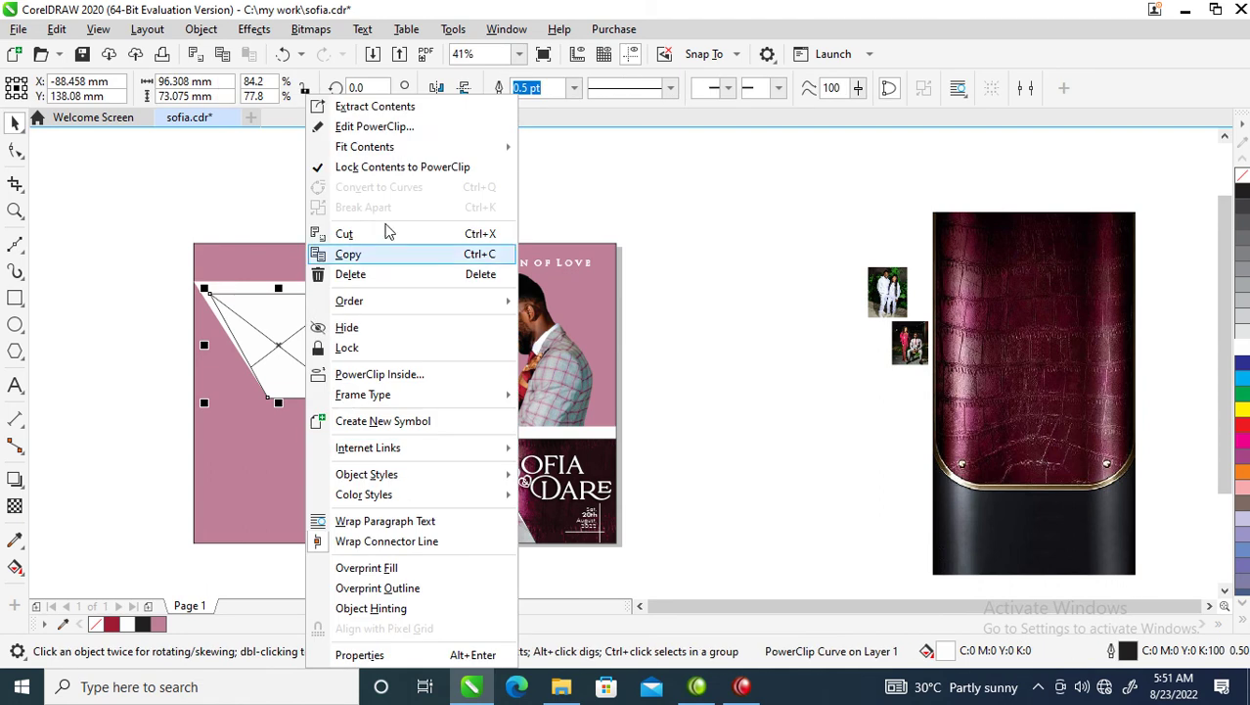
pyautogui.moveTo(389, 153)
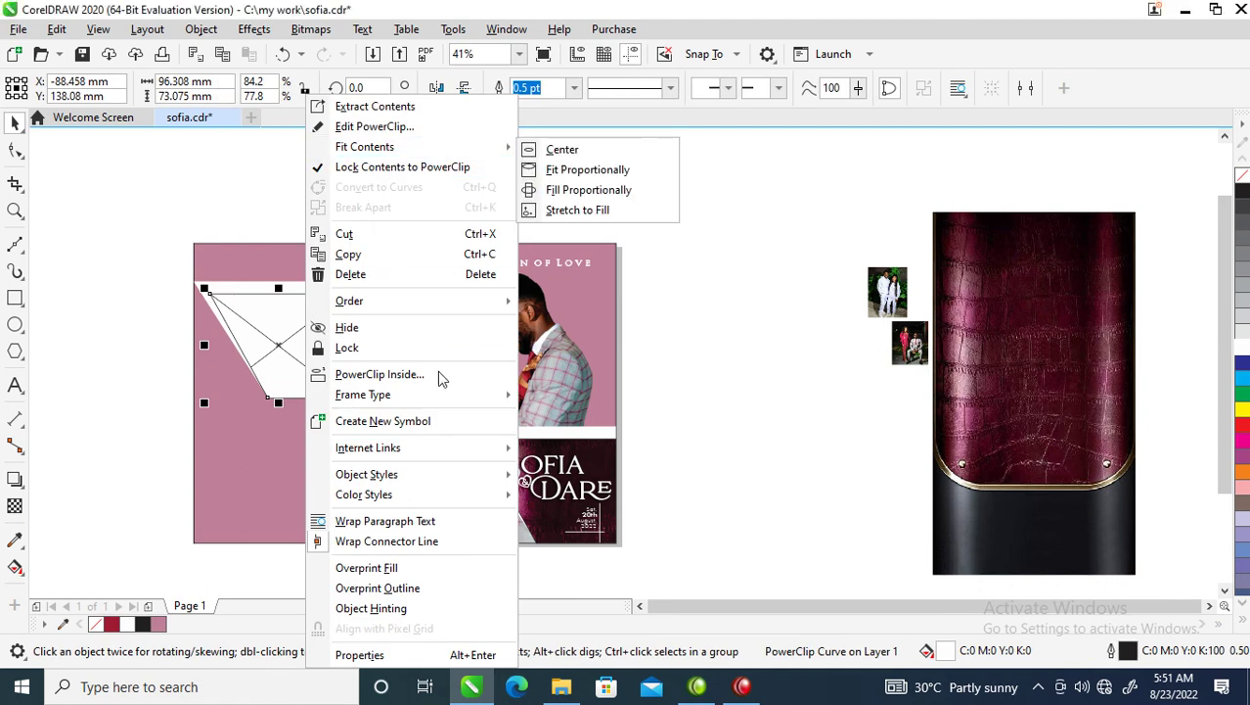
pyautogui.moveTo(421, 396)
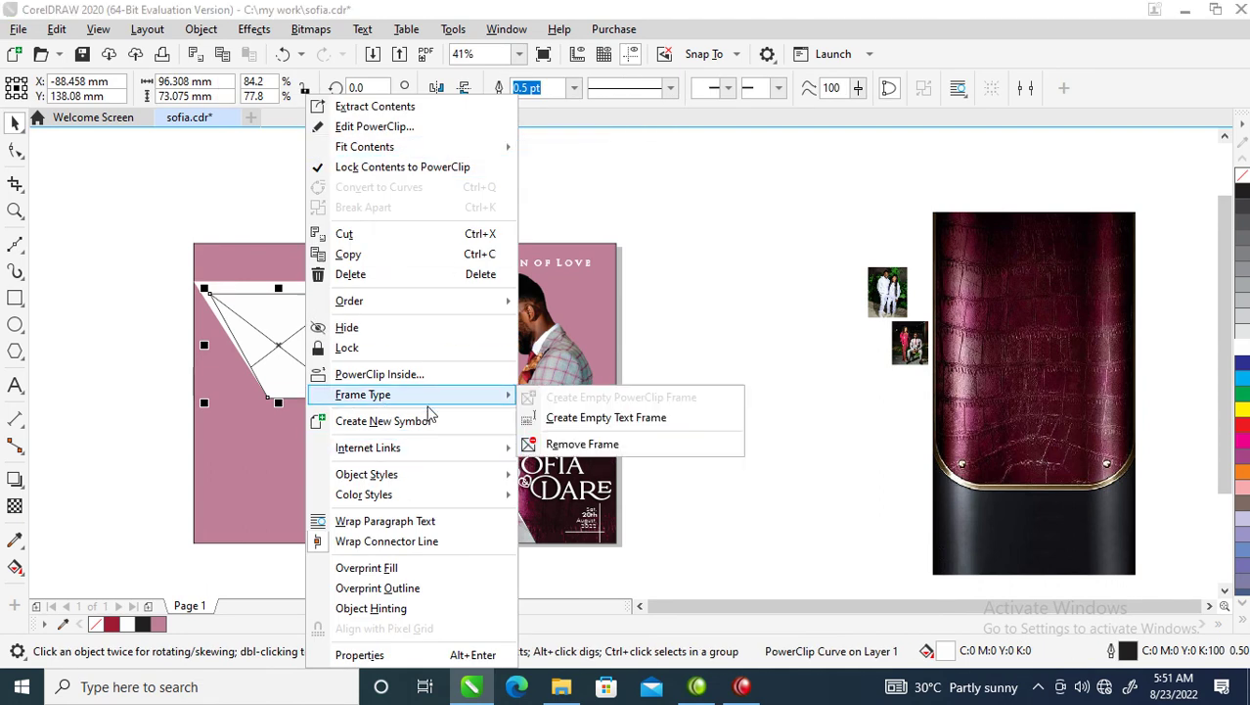
pyautogui.click(603, 451)
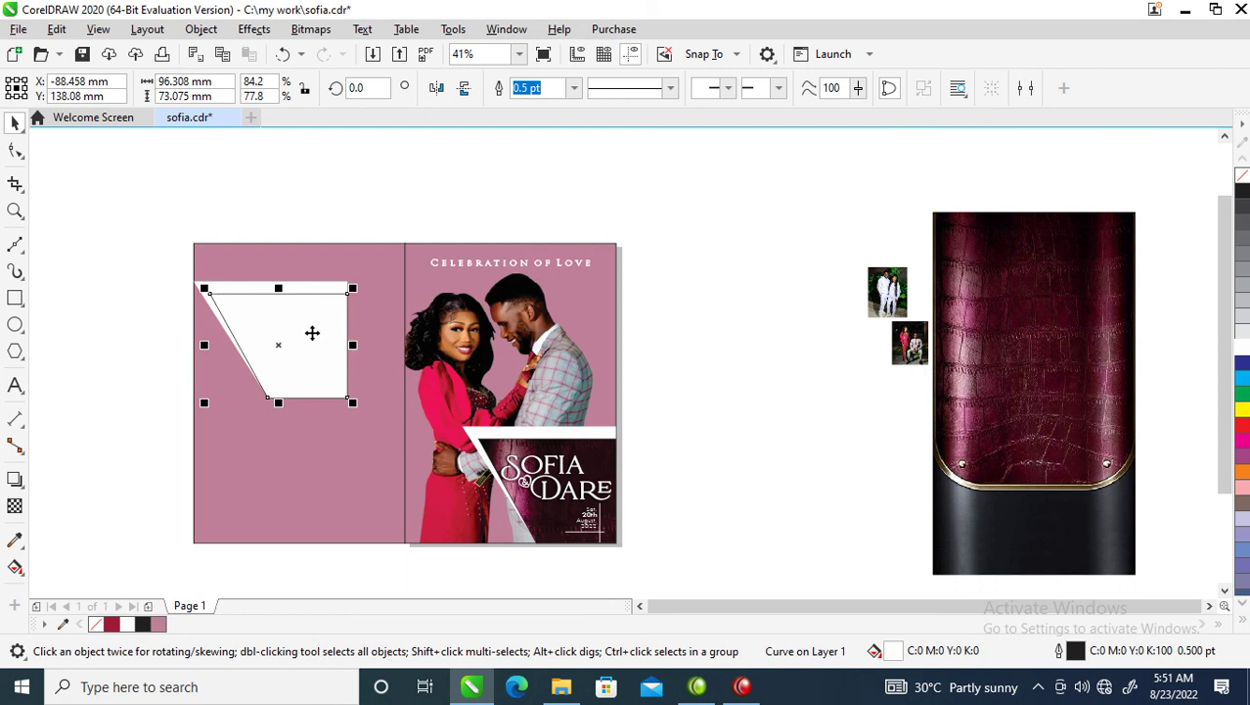
pyautogui.click(1243, 324)
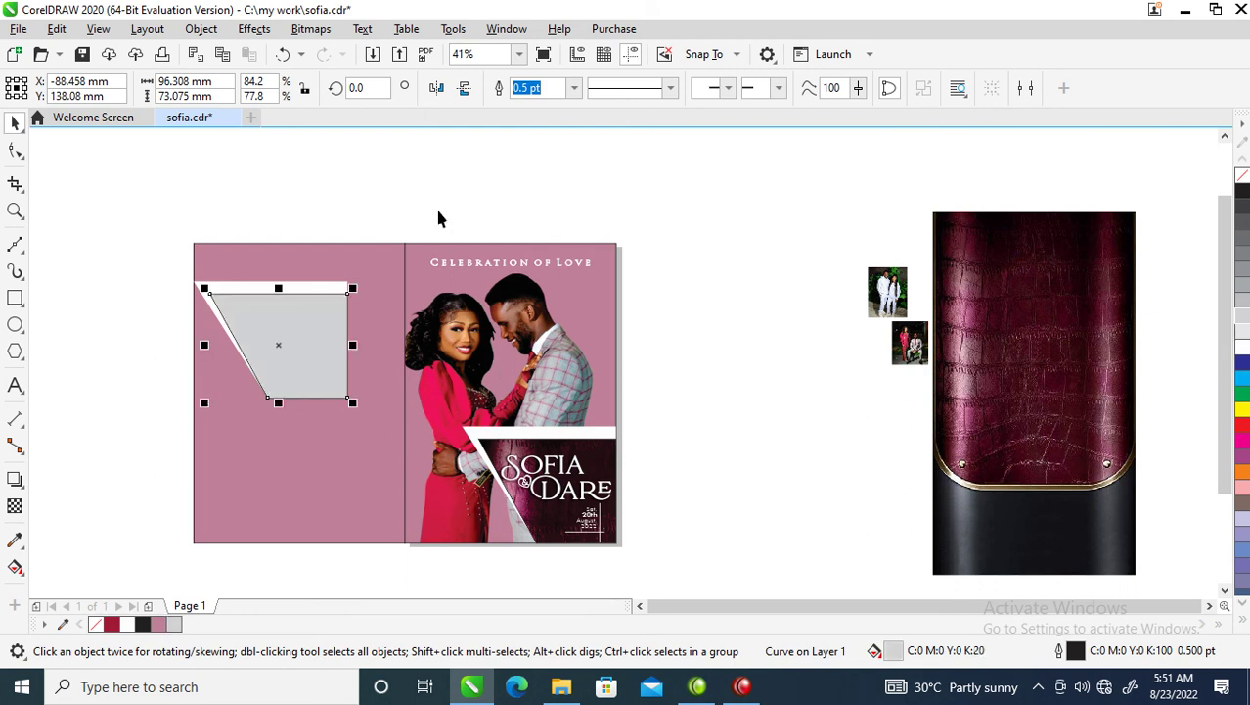
# Remove the outline from the grey and white shapes and drag out a flipped copy
pyautogui.moveTo(136, 203); pyautogui.dragTo(427, 440)
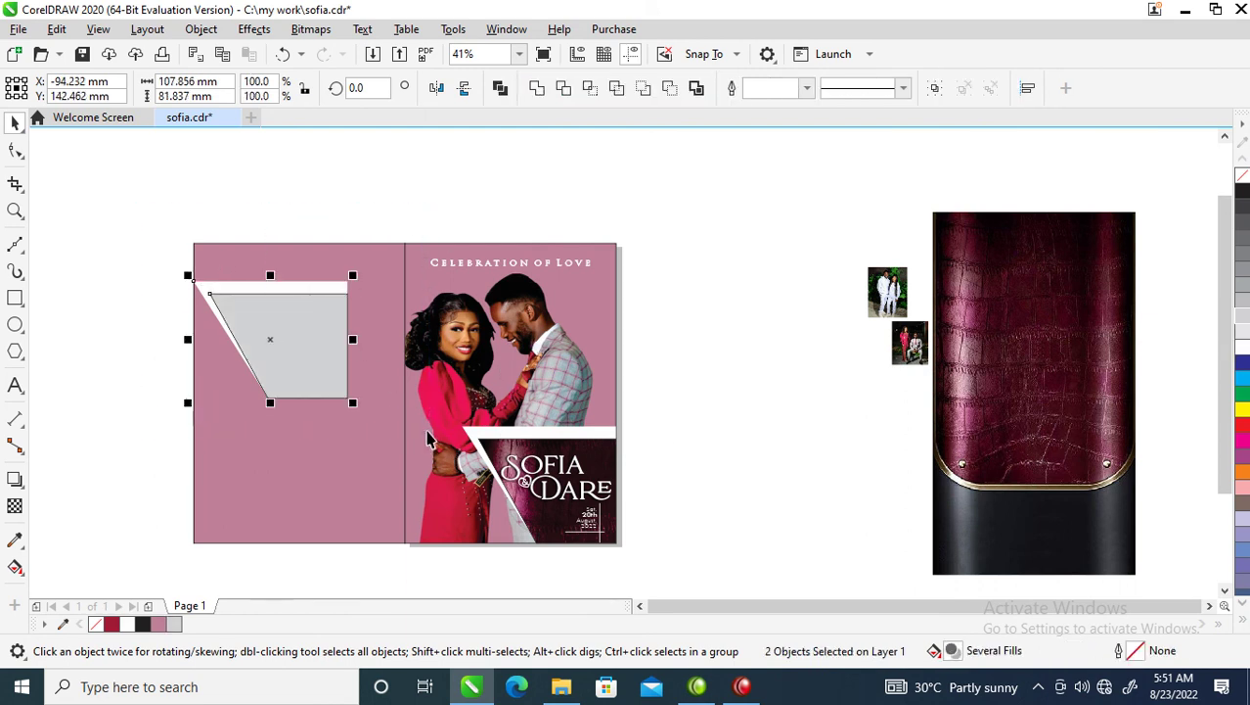
pyautogui.rightClick(1243, 174)
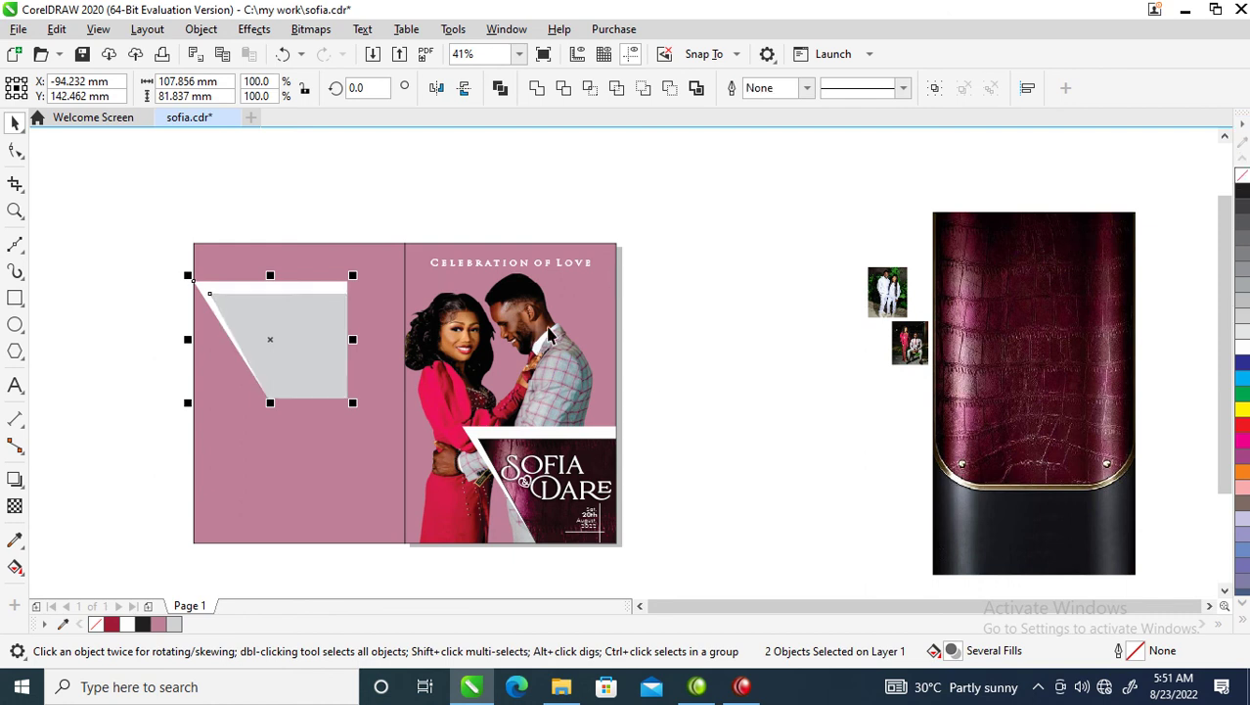
pyautogui.moveTo(188, 276); pyautogui.dragTo(373, 519)
# Place the flipped pair below the first and enlarge all four shapes to 216.08 × 166.292 mm
pyautogui.moveTo(429, 478); pyautogui.dragTo(388, 450)
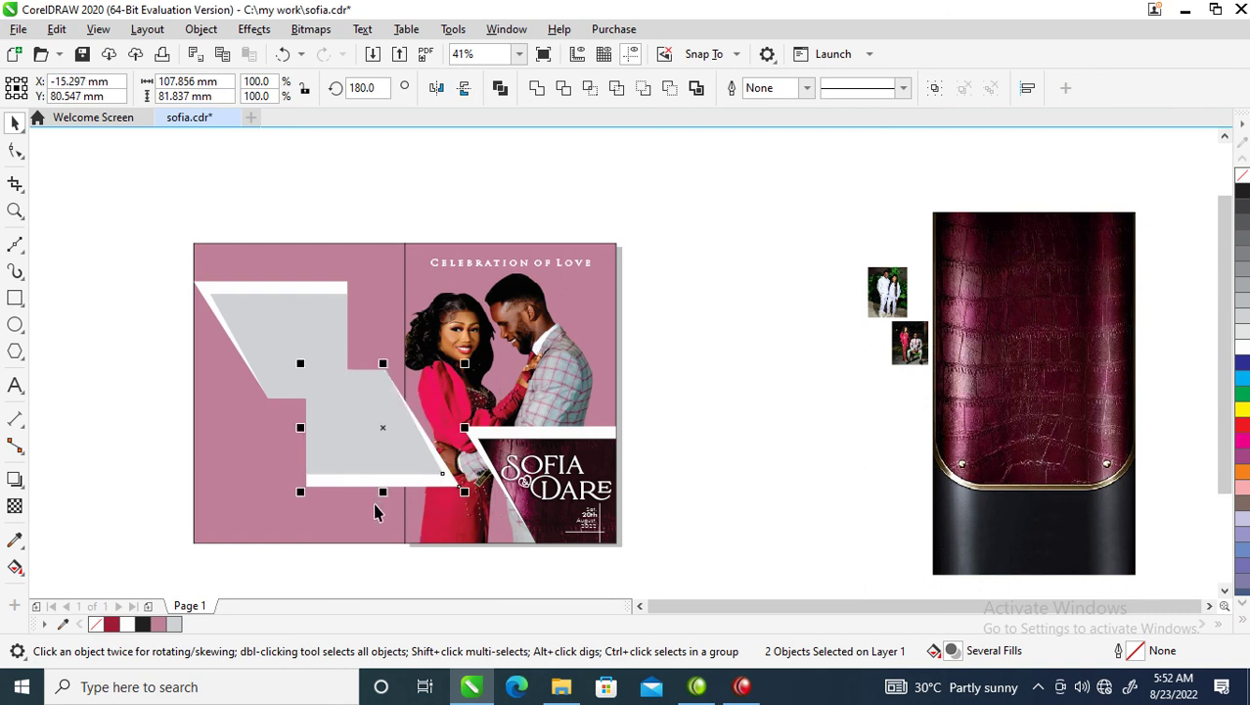
pyautogui.moveTo(143, 281); pyautogui.dragTo(416, 458)
pyautogui.moveTo(352, 411); pyautogui.dragTo(348, 430)
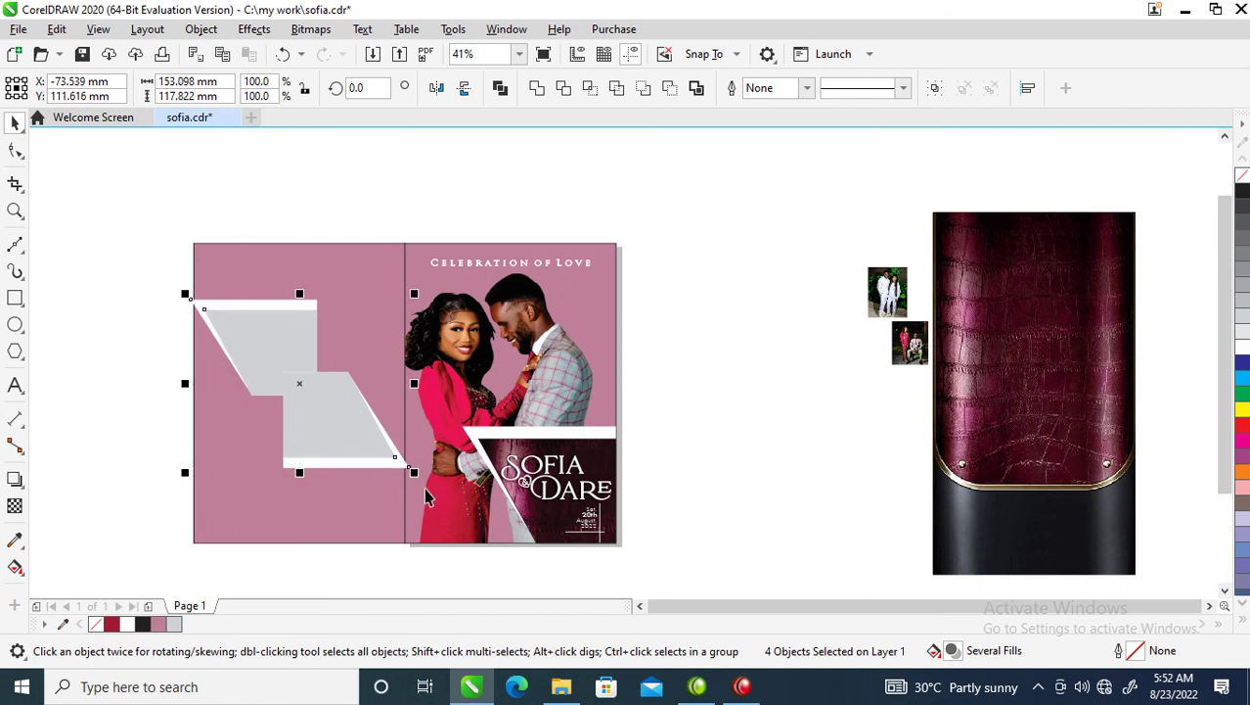
pyautogui.moveTo(415, 477); pyautogui.dragTo(461, 548)
pyautogui.moveTo(391, 427); pyautogui.dragTo(391, 431)
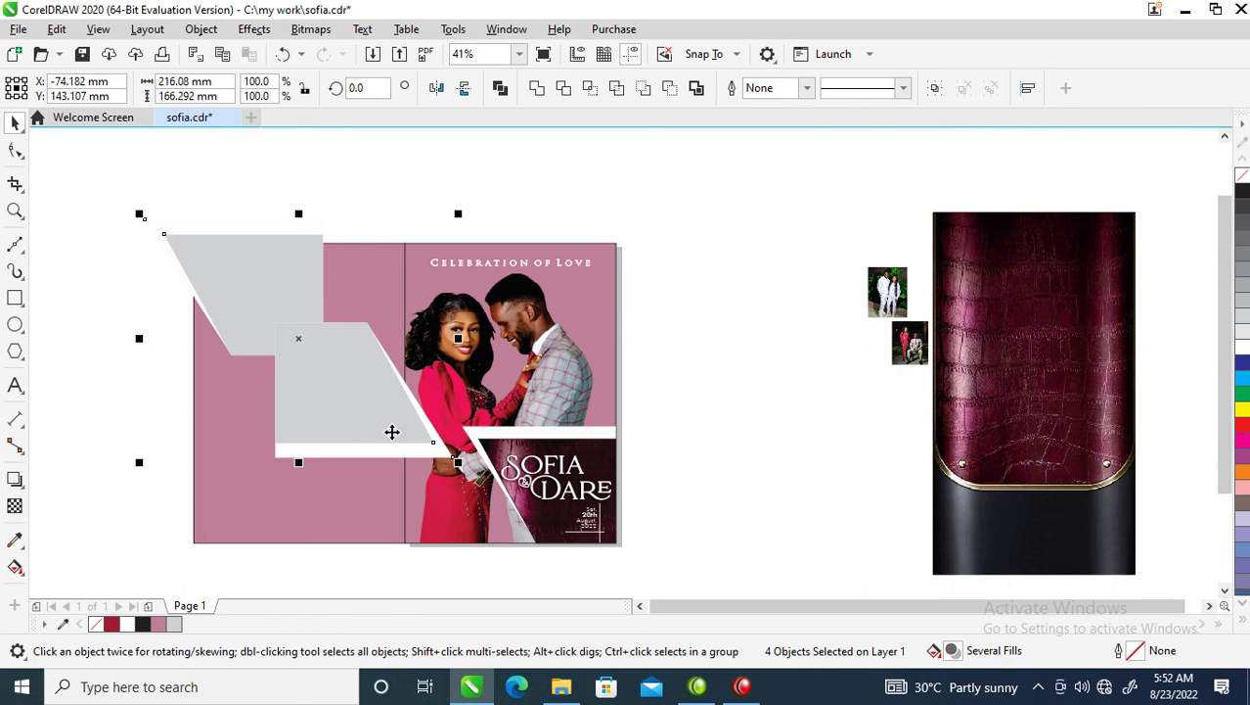
pyautogui.click(724, 372)
pyautogui.moveTo(886, 293); pyautogui.dragTo(266, 275)
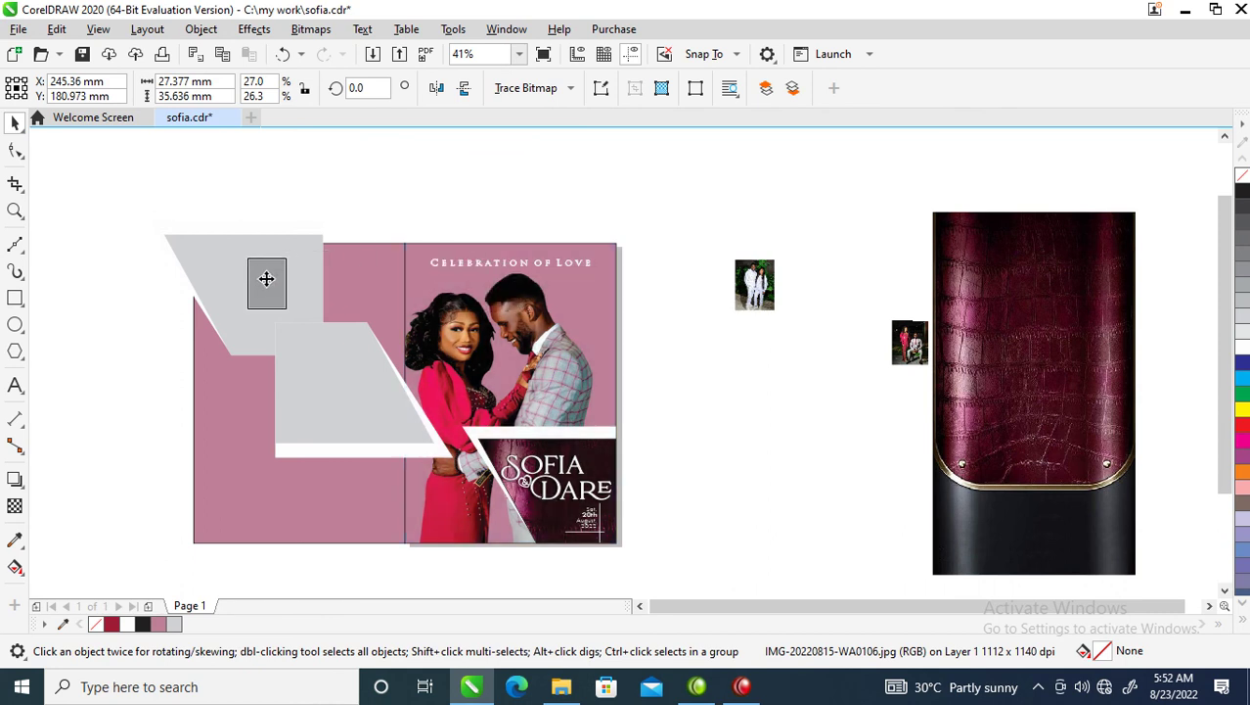
# PowerClip two couple photos into the upper and lower grey panels, resizing each to fill
pyautogui.click(357, 340)
pyautogui.moveTo(907, 344); pyautogui.dragTo(360, 406)
pyautogui.click(430, 467)
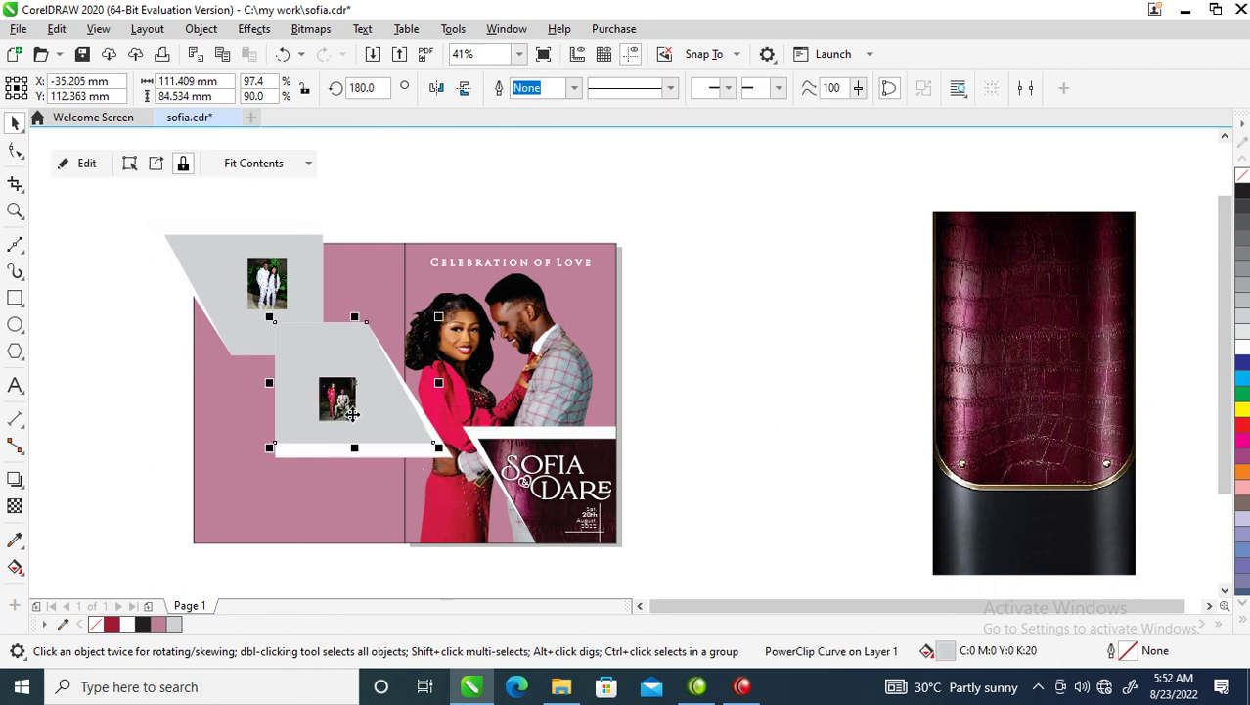
pyautogui.click(341, 397)
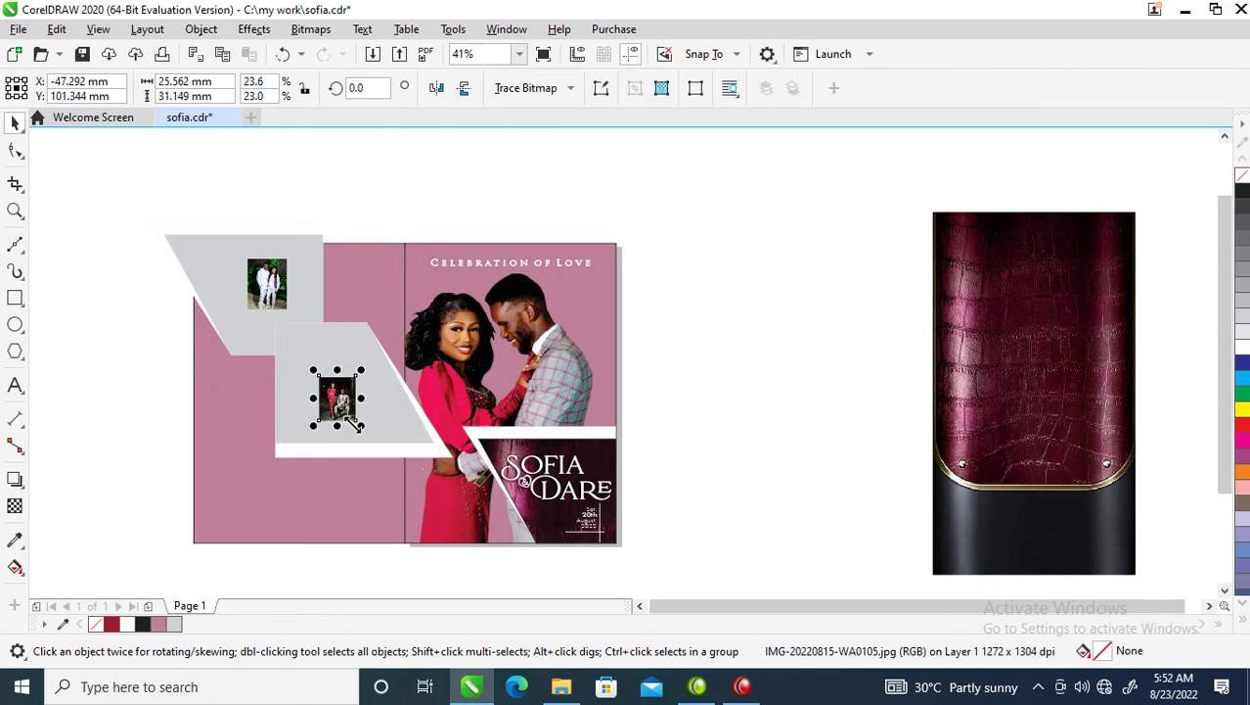
pyautogui.moveTo(364, 426); pyautogui.dragTo(429, 517)
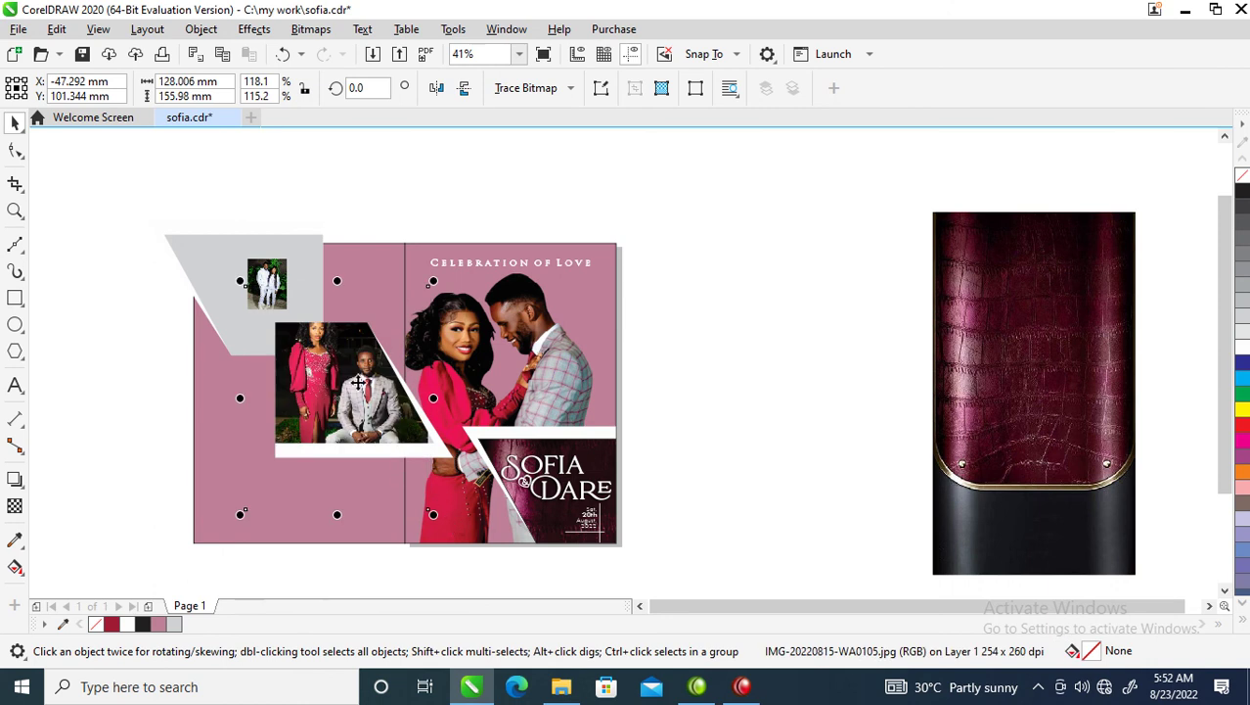
pyautogui.moveTo(354, 396); pyautogui.dragTo(372, 418)
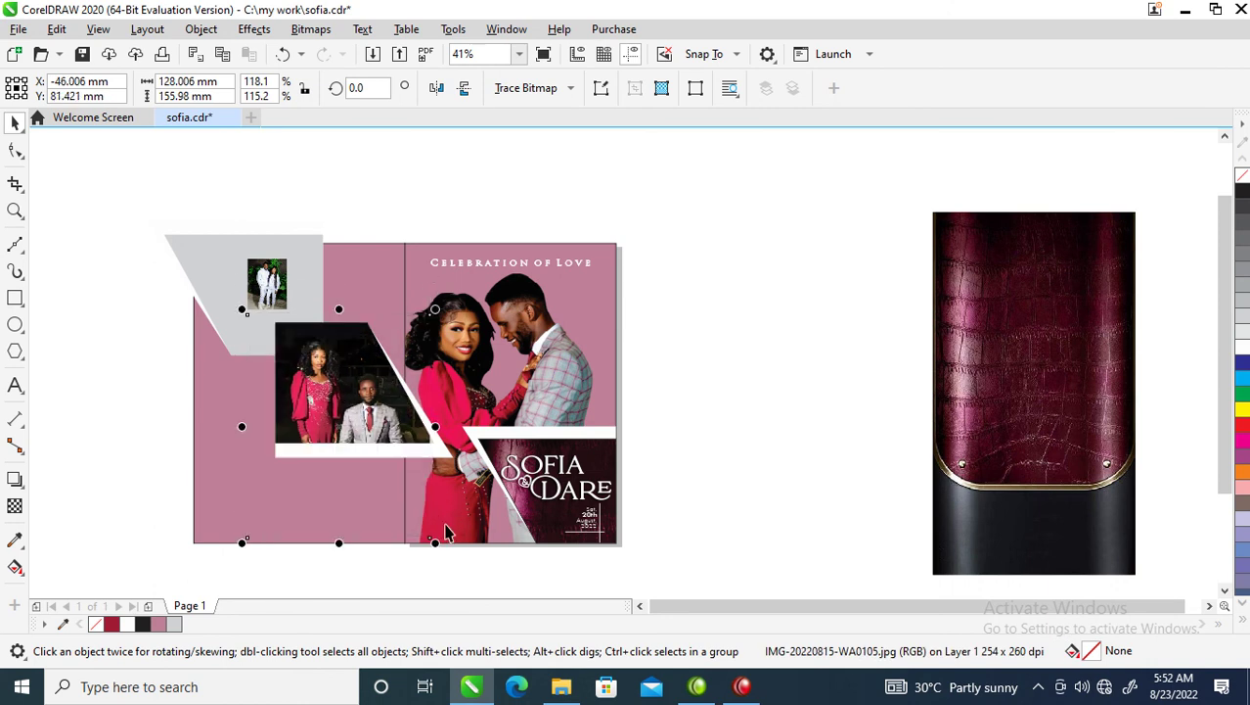
pyautogui.moveTo(442, 547); pyautogui.dragTo(466, 573)
pyautogui.moveTo(364, 355); pyautogui.dragTo(349, 357)
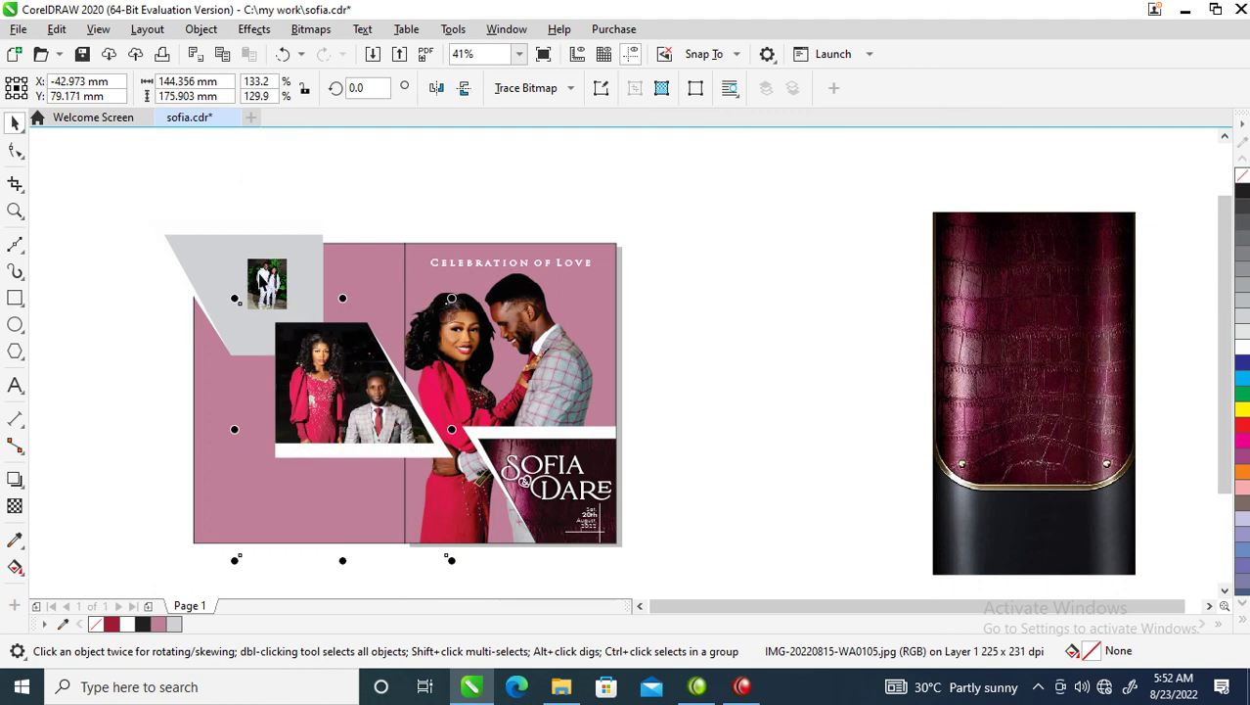
pyautogui.click(262, 281)
pyautogui.moveTo(290, 312); pyautogui.dragTo(347, 389)
pyautogui.moveTo(291, 260)
pyautogui.mouseDown()
pyautogui.moveTo(279, 298)
pyautogui.moveTo(284, 274)
pyautogui.mouseUp()
# Group the four panel objects and PowerClip them inside the left page
pyautogui.moveTo(82, 171); pyautogui.dragTo(460, 476)
pyautogui.moveTo(368, 437); pyautogui.dragTo(331, 274)
pyautogui.hotkey('ctrl', 'g')
pyautogui.click(421, 399)
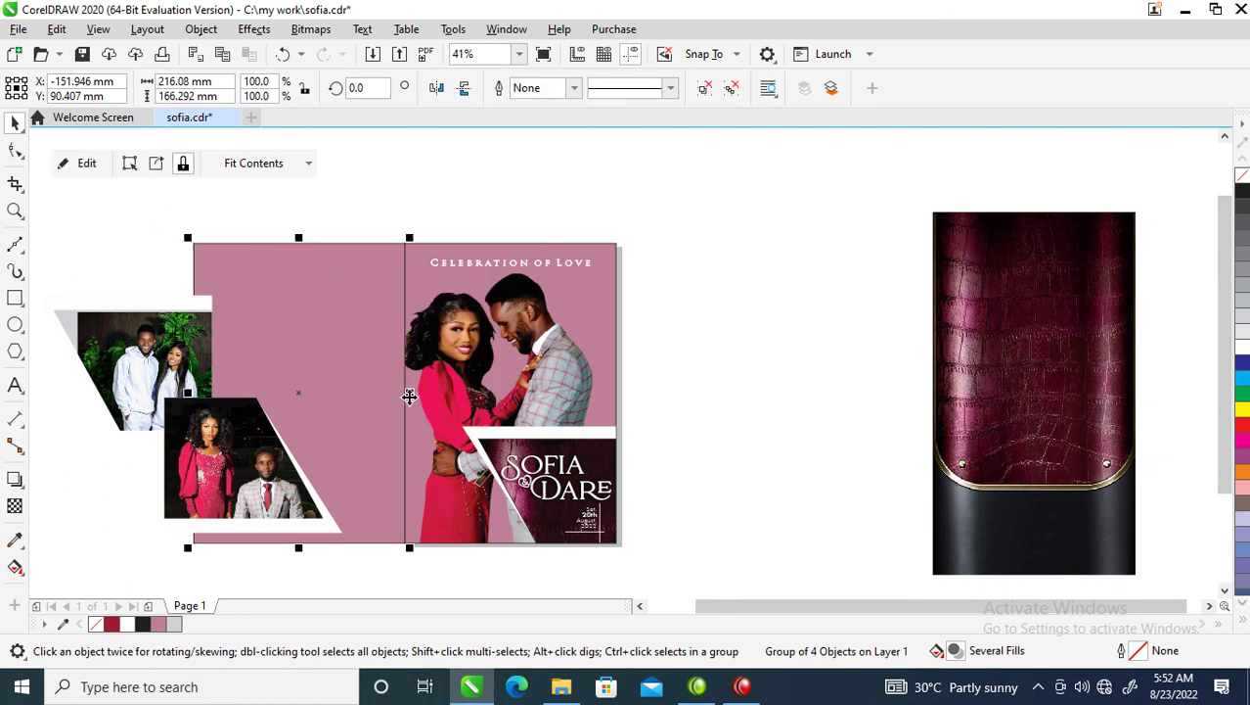
pyautogui.keyDown('ctrl'); pyautogui.click(330, 281); pyautogui.keyUp('ctrl')
pyautogui.moveTo(330, 281); pyautogui.dragTo(356, 422)
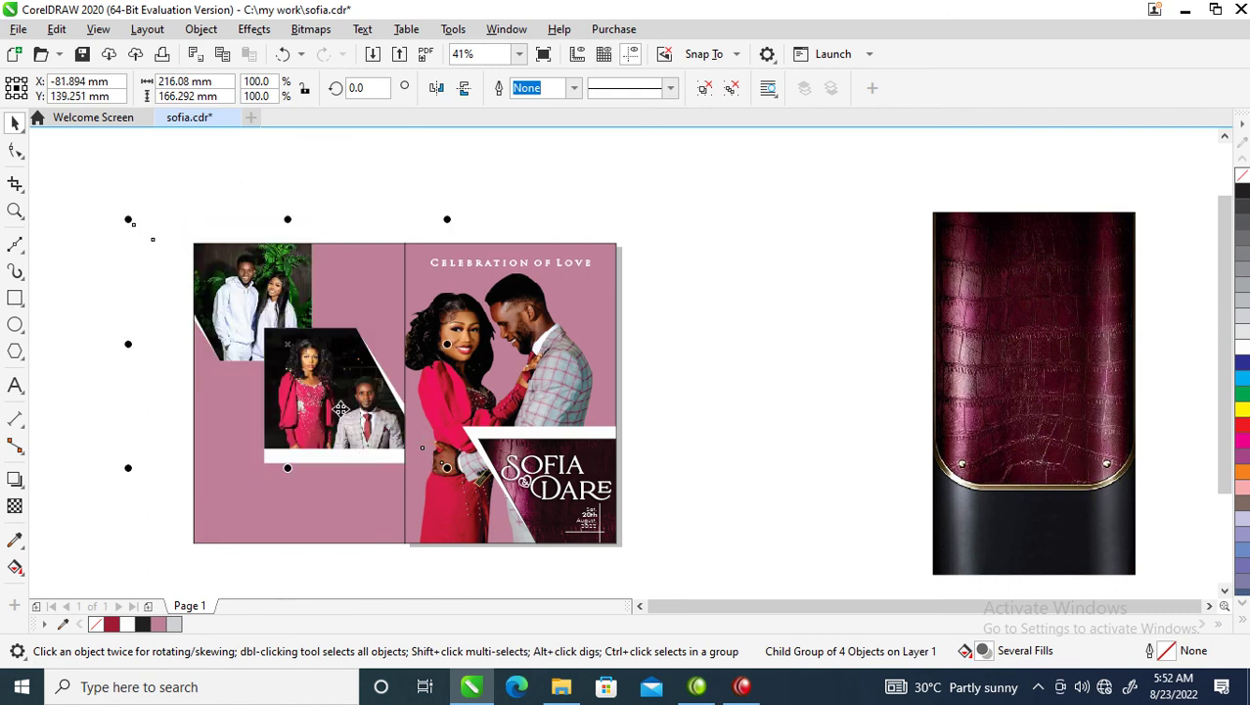
# Remove the outline from both the left and right page backgrounds
pyautogui.press('z')
pyautogui.moveTo(147, 195); pyautogui.dragTo(712, 573)
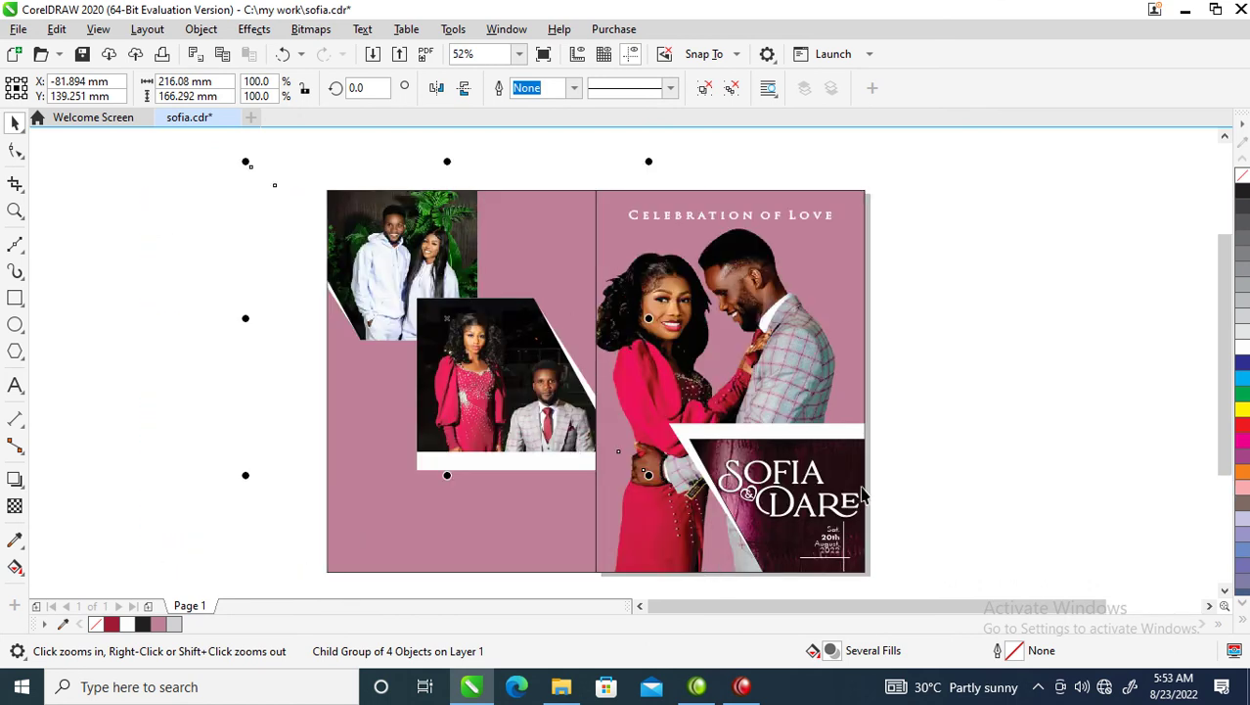
pyautogui.click(885, 381)
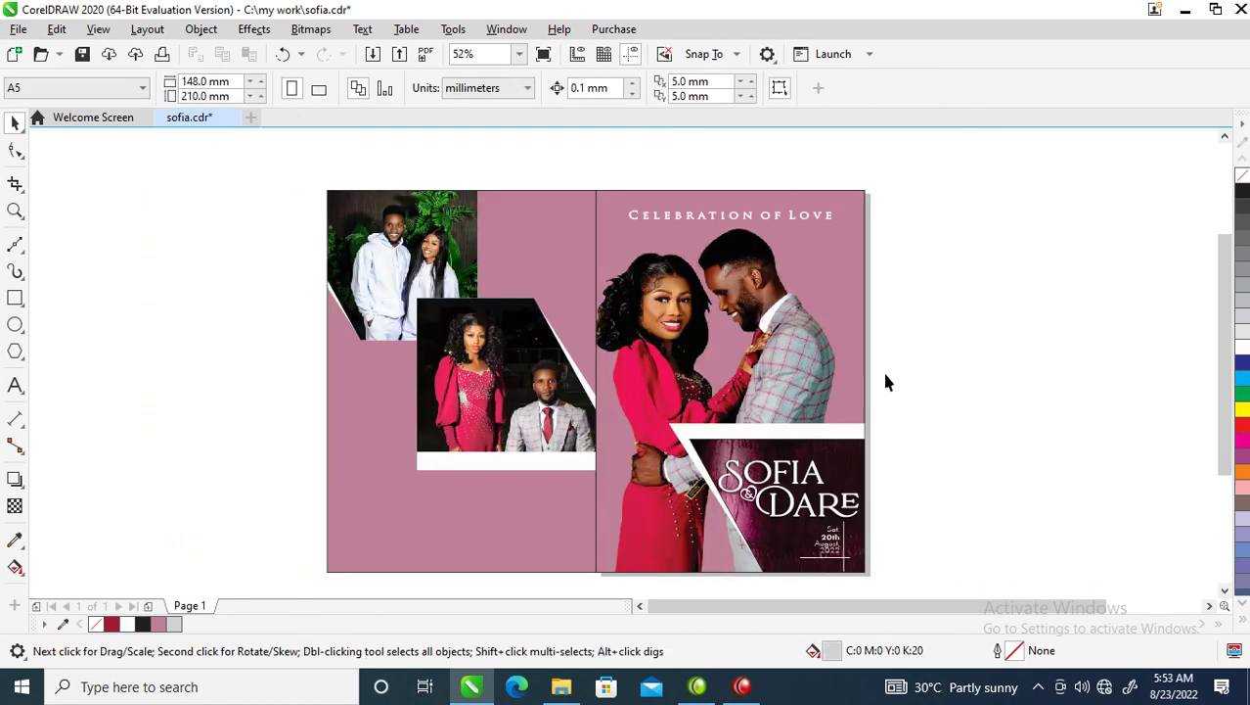
pyautogui.click(519, 291)
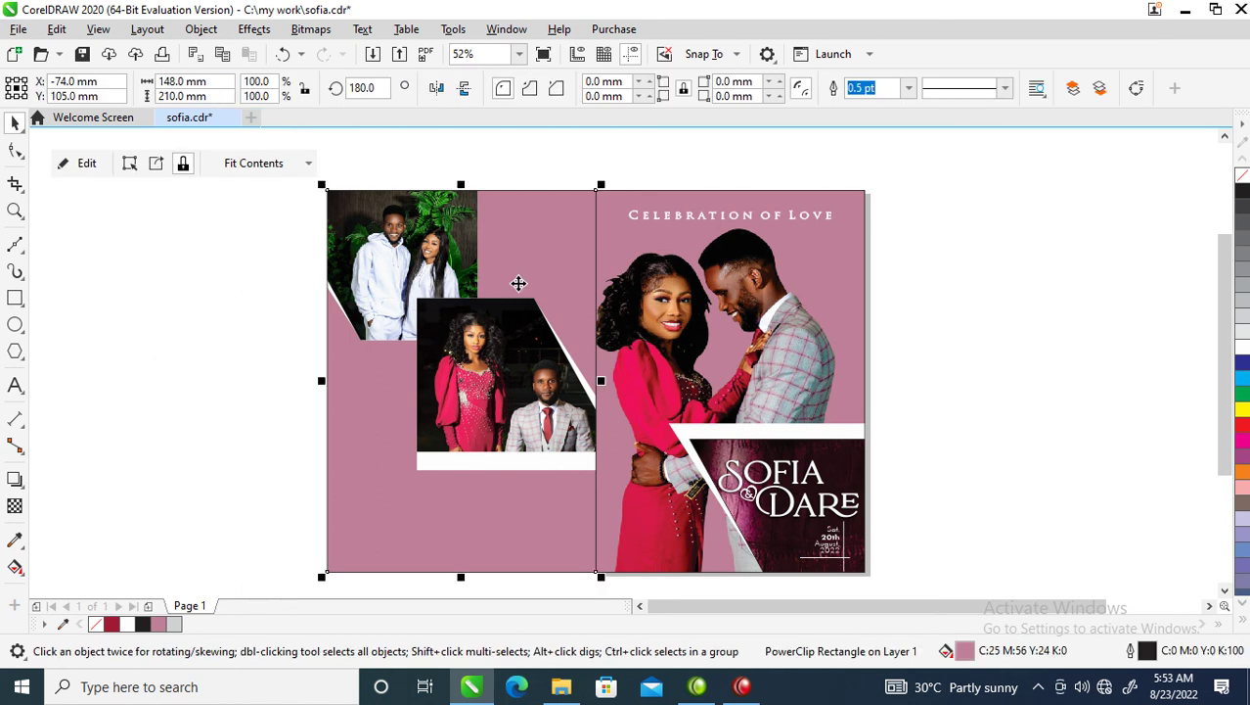
pyautogui.keyDown('shift'); pyautogui.click(800, 273); pyautogui.keyUp('shift')
pyautogui.rightClick(1243, 176)
pyautogui.press('Escape')
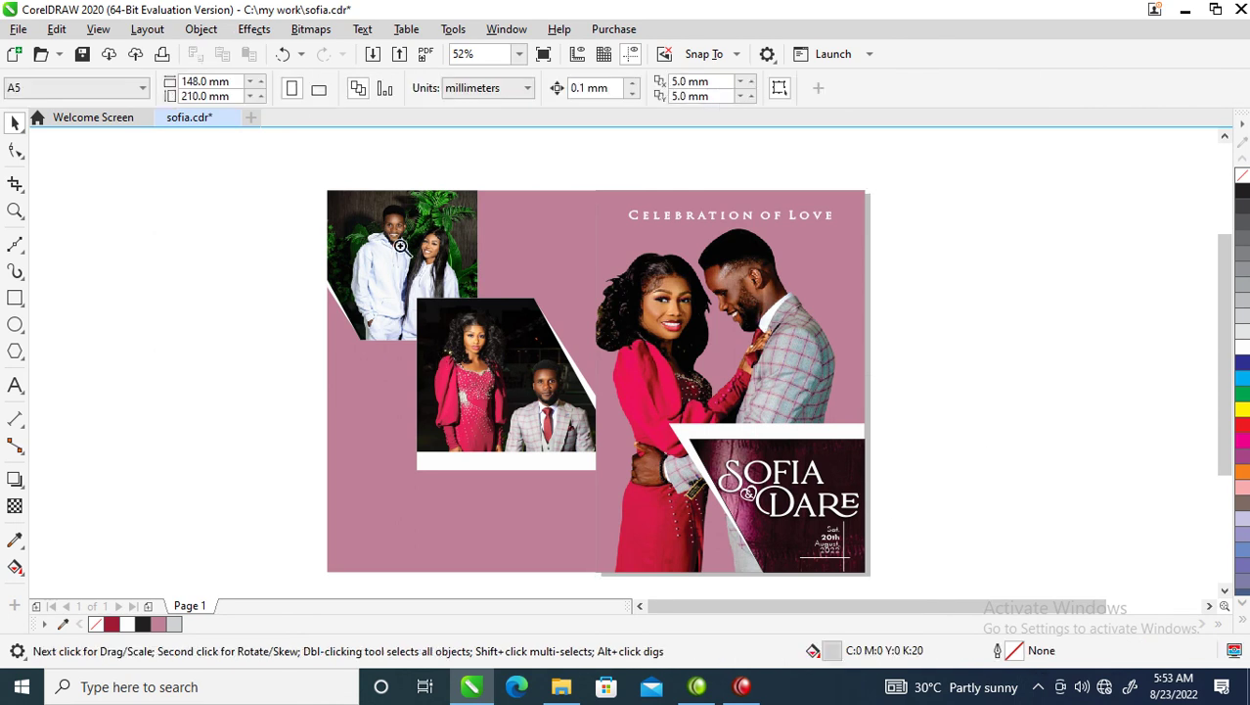
# Place a copy of the date text on the left page beneath the photos
pyautogui.press('z')
pyautogui.moveTo(277, 179); pyautogui.dragTo(468, 509)
pyautogui.press('space')
pyautogui.rightClick(467, 508)
pyautogui.click(343, 377)
pyautogui.press('z')
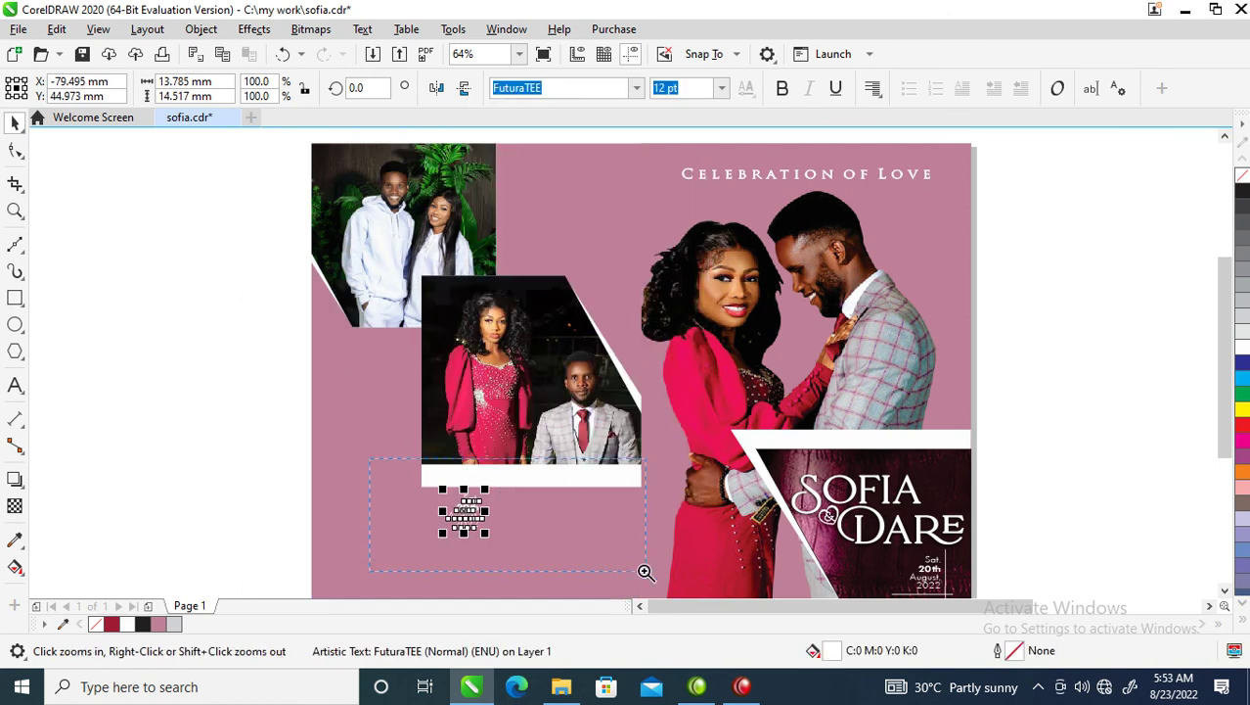
pyautogui.click(642, 569)
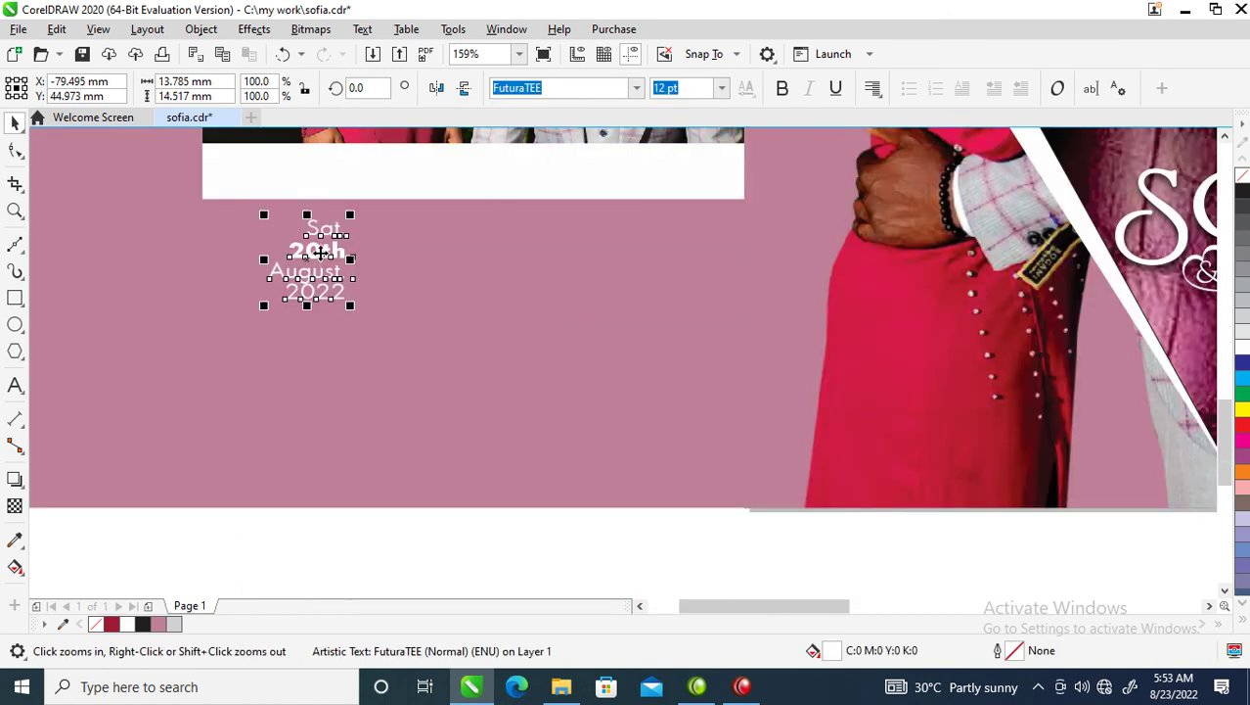
# Retype the copied text as 'Thanks For' / 'Coming' and move it lower on the page
pyautogui.press('space')
pyautogui.doubleClick(320, 253)
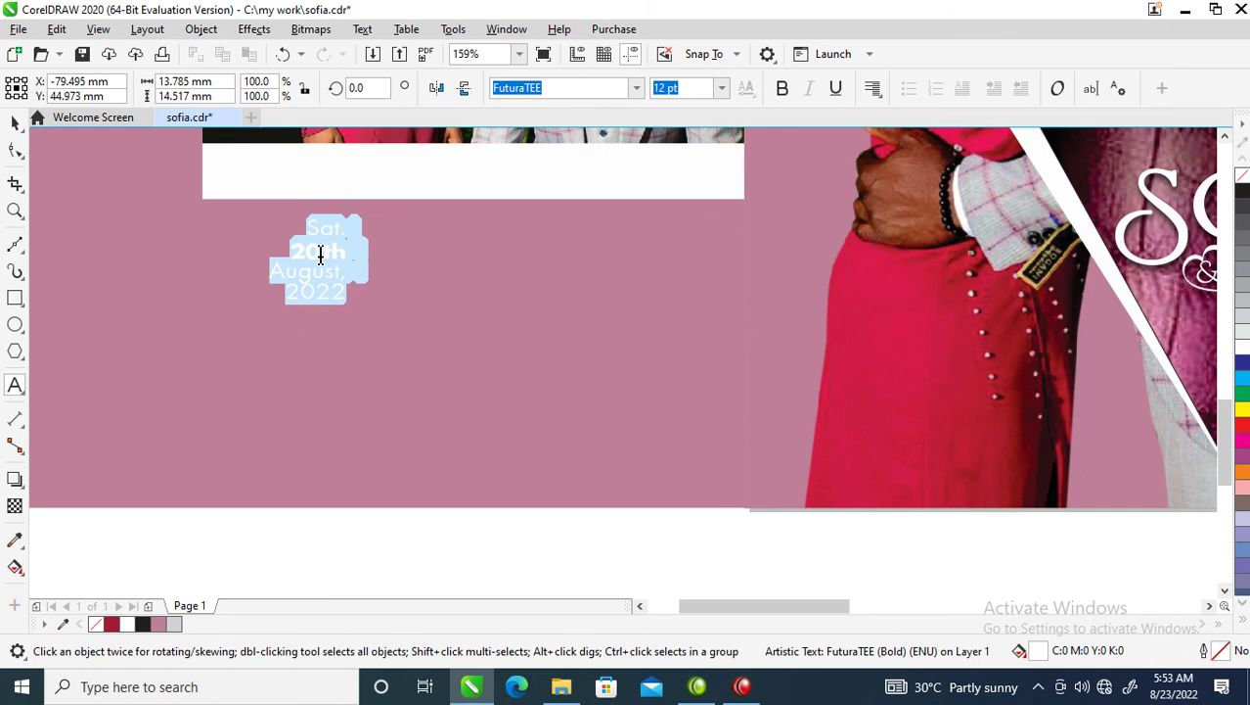
pyautogui.write('Than')
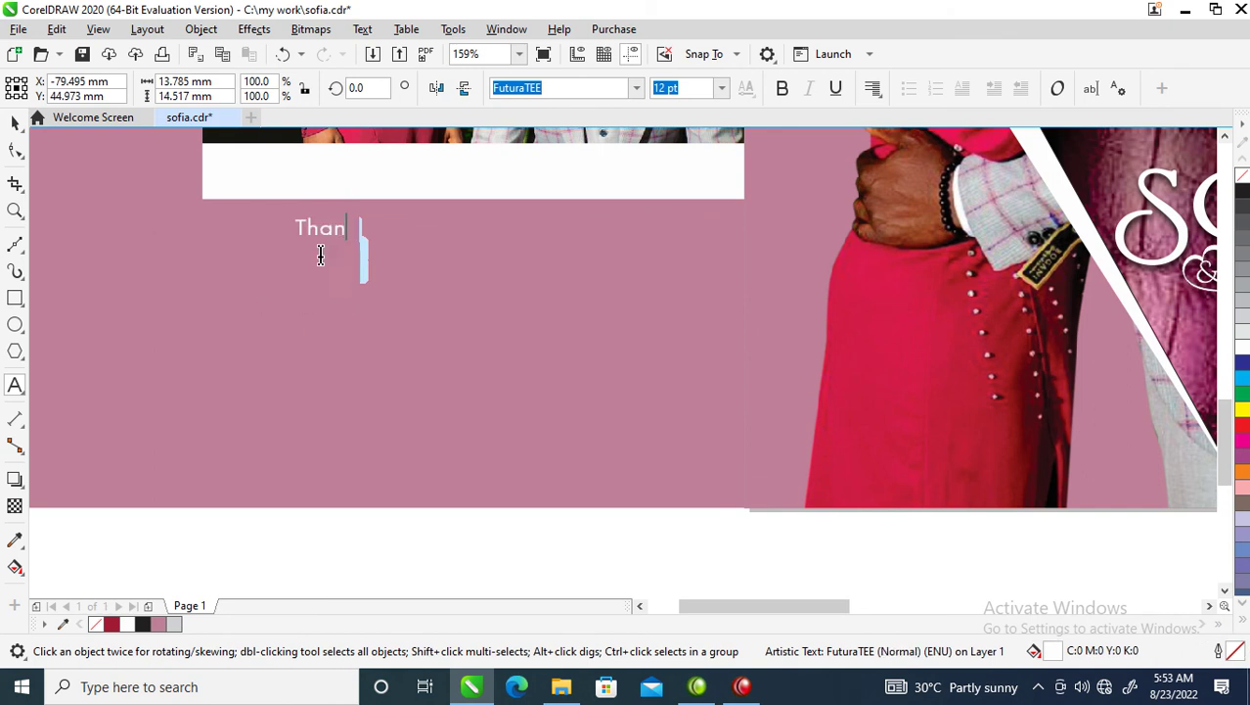
pyautogui.write('ks Fore')
pyautogui.press('BackSpace')
pyautogui.write('Come')
pyautogui.press('BackSpace')
pyautogui.write('ing')
pyautogui.hotkey('ctrl', 'space')
pyautogui.moveTo(337, 256); pyautogui.dragTo(330, 330)
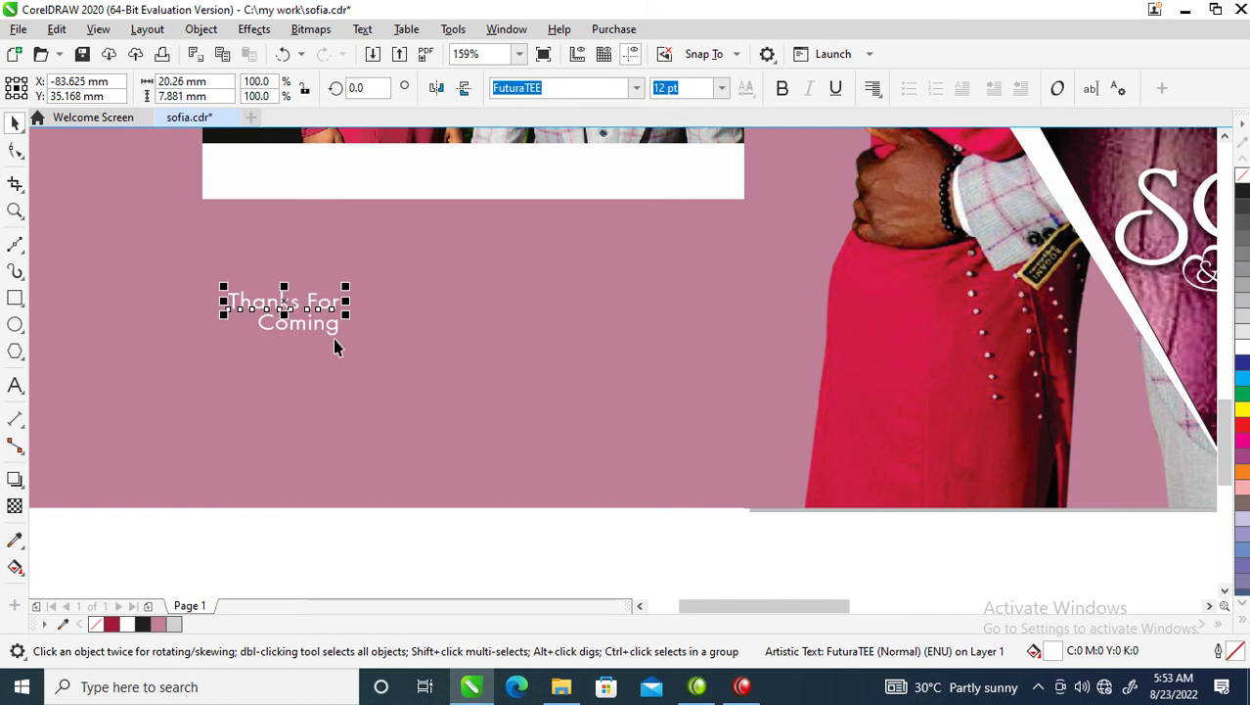
# Enlarge 'Coming', place it beneath 'Thanks For', and tighten its letter spacing
pyautogui.click(333, 326)
pyautogui.moveTo(344, 337); pyautogui.dragTo(557, 443)
pyautogui.moveTo(523, 359); pyautogui.dragTo(436, 370)
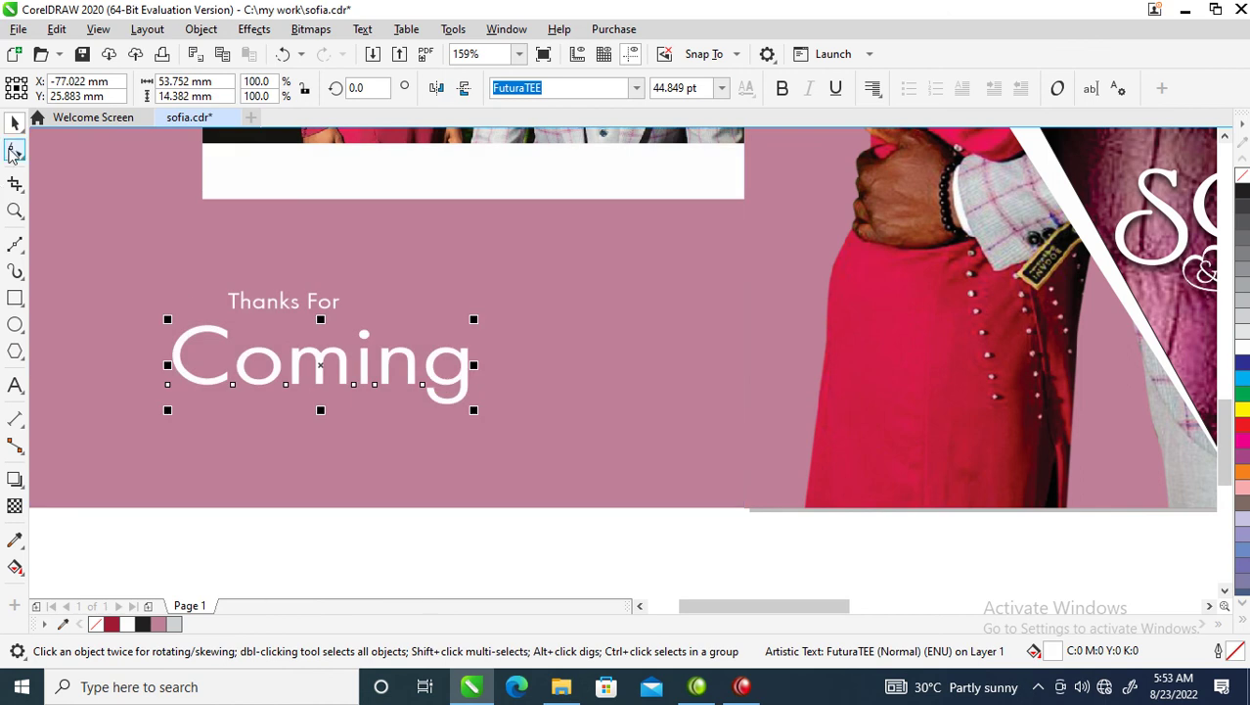
pyautogui.click(15, 149)
pyautogui.moveTo(474, 411); pyautogui.dragTo(424, 416)
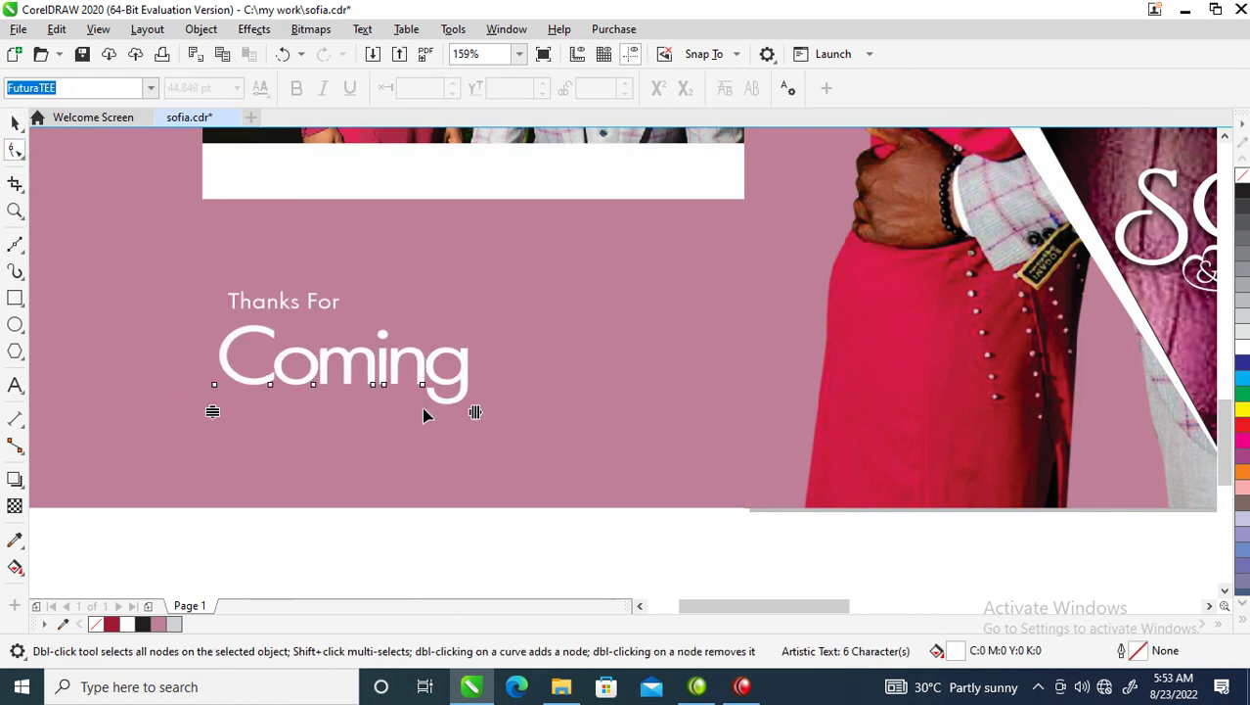
pyautogui.press('space')
# Position 'Thanks For' just above 'Coming', then scale and reposition both lines together
pyautogui.click(315, 307)
pyautogui.moveTo(319, 306); pyautogui.dragTo(351, 339)
pyautogui.keyDown('shift'); pyautogui.click(373, 384); pyautogui.keyUp('shift')
pyautogui.moveTo(478, 320); pyautogui.dragTo(570, 285)
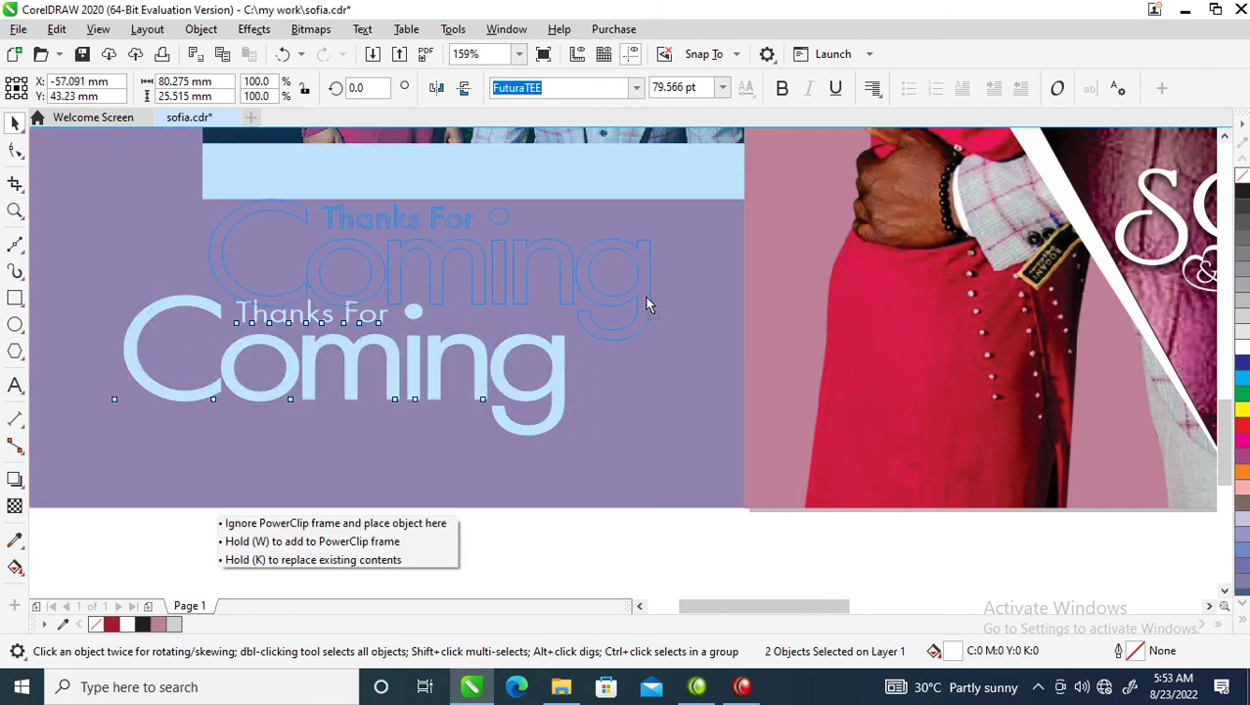